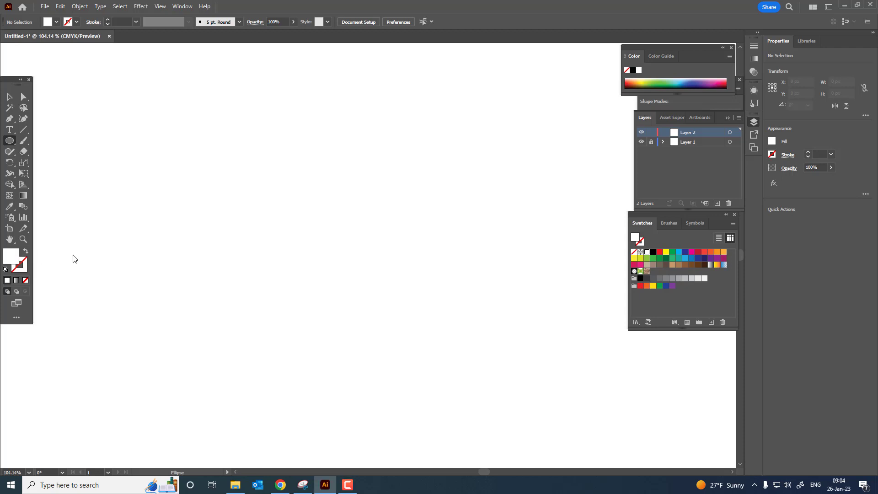
# Set the fill colour to a golden yellow, FFC200.
pyautogui.doubleClick(15, 256)
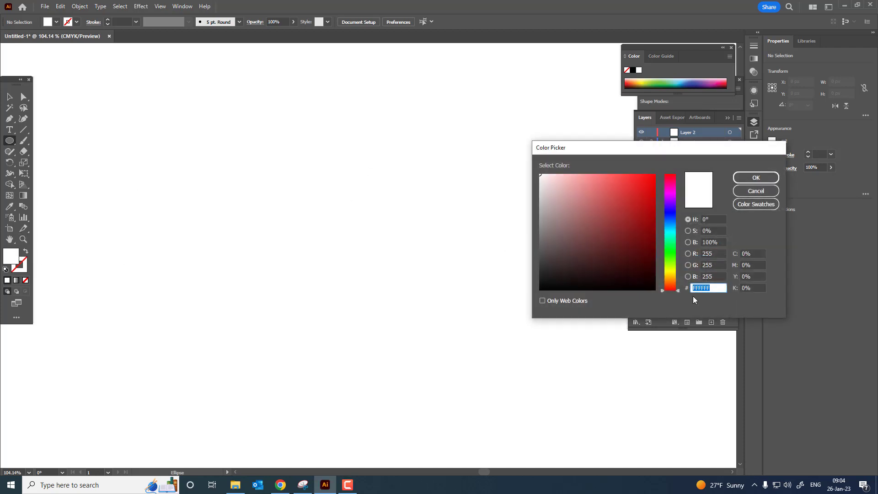
pyautogui.click(676, 276)
pyautogui.moveTo(647, 174); pyautogui.dragTo(655, 174)
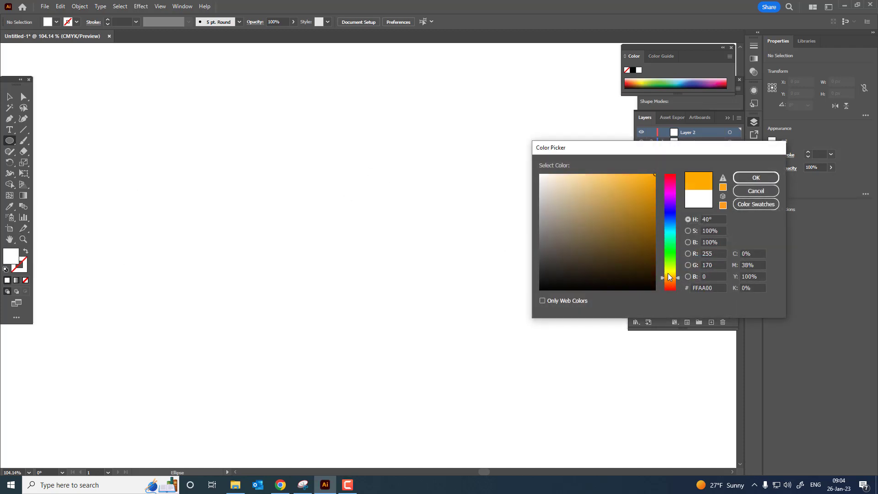
pyautogui.moveTo(671, 278); pyautogui.dragTo(670, 276)
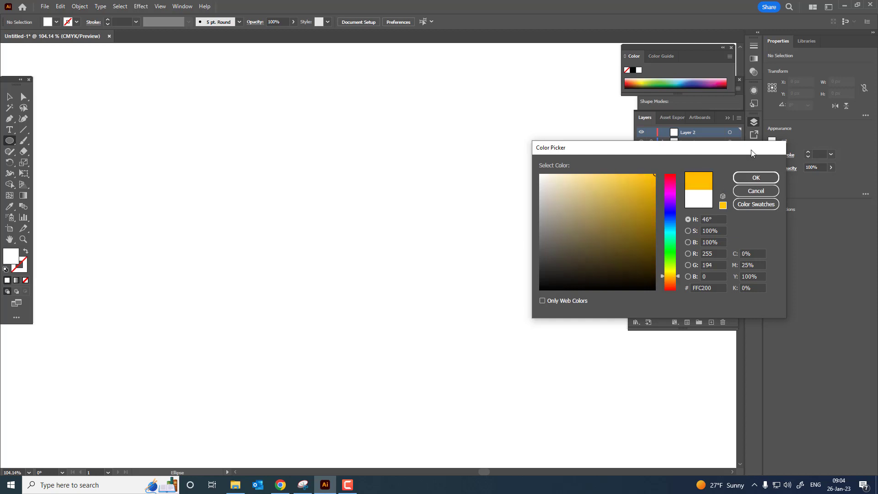
pyautogui.click(750, 179)
# Draw a circle about 305 px across, centred horizontally on the artboard, and stretch it vertically into a slightly taller oval.
pyautogui.moveTo(210, 138); pyautogui.dragTo(374, 300)
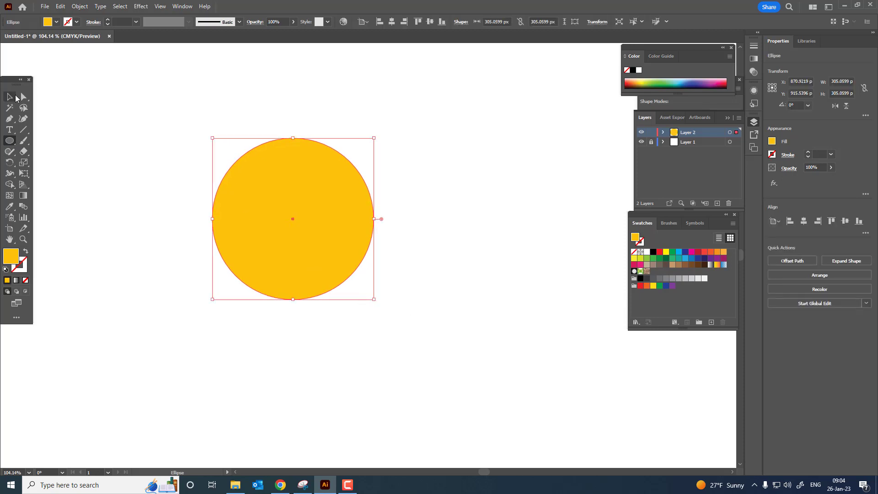
pyautogui.click(391, 21)
pyautogui.moveTo(436, 220); pyautogui.dragTo(435, 231)
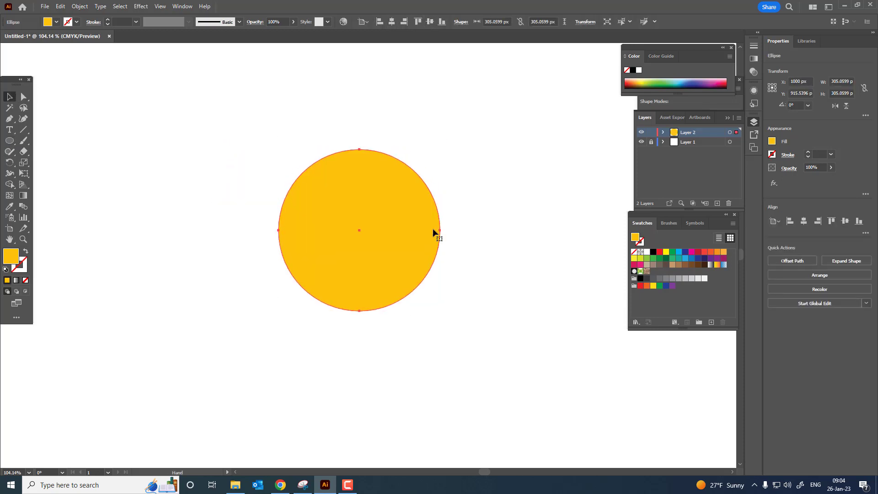
pyautogui.moveTo(362, 312); pyautogui.dragTo(361, 317)
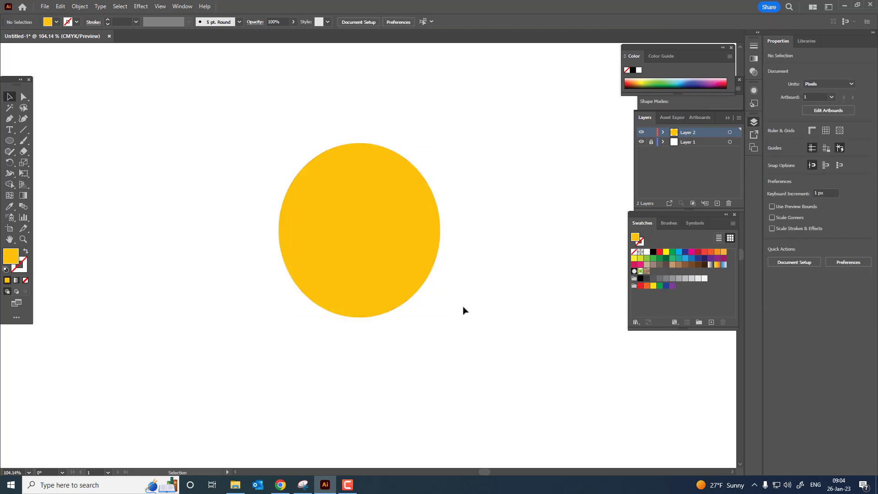
# Draw a small yellow circle about 54 px across over the top edge of the oval.
pyautogui.click(13, 142)
pyautogui.moveTo(344, 121); pyautogui.dragTo(374, 150)
pyautogui.click(14, 98)
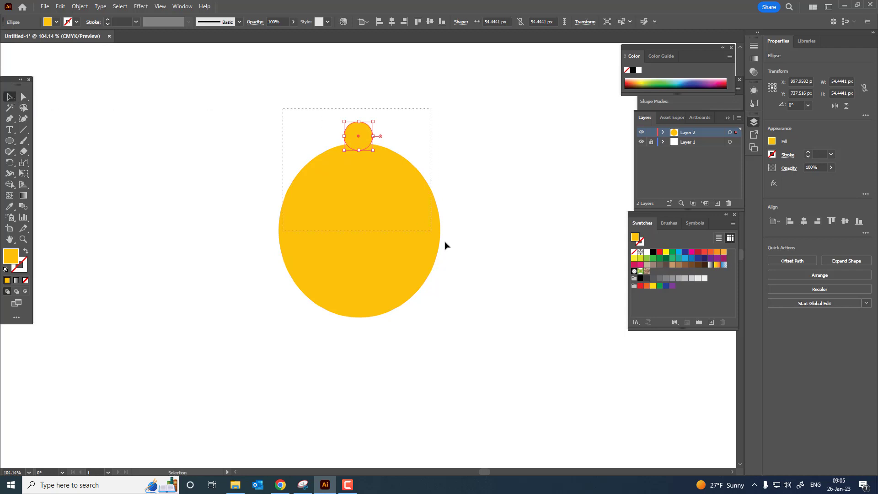
# Align both shapes to the artboard's horizontal centre and move the small circle down until its centre sits on the oval's top edge.
pyautogui.hotkey('ctrl', 'a')
pyautogui.click(364, 22)
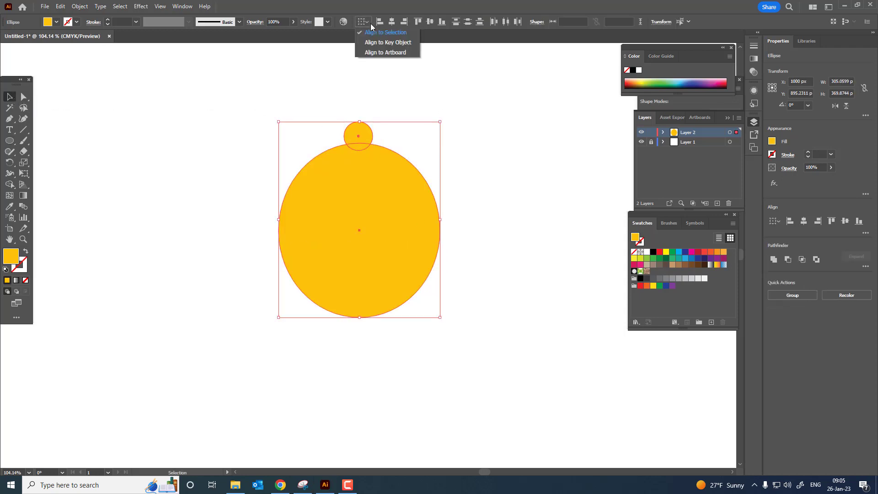
pyautogui.click(370, 54)
pyautogui.click(399, 85)
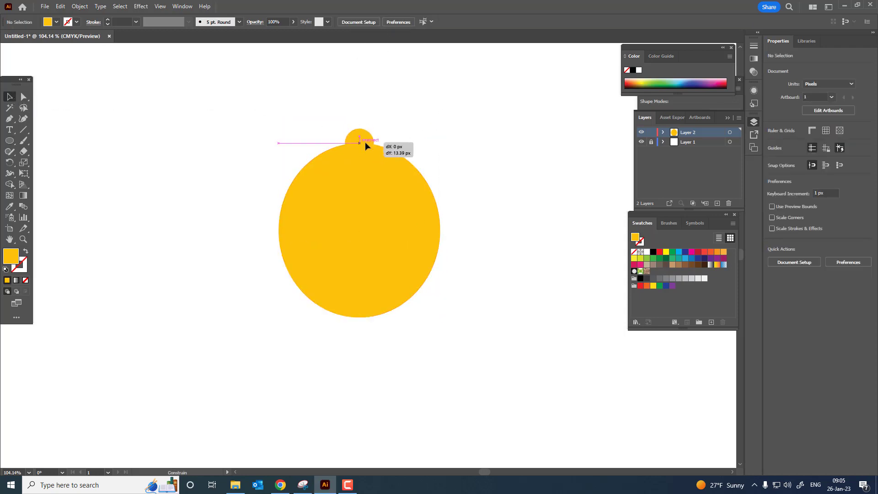
pyautogui.moveTo(365, 143); pyautogui.dragTo(365, 143)
pyautogui.click(427, 150)
# Copy the small circle, paste it in front, and move the copy straight down so it is centred on the oval's bottom edge.
pyautogui.click(365, 139)
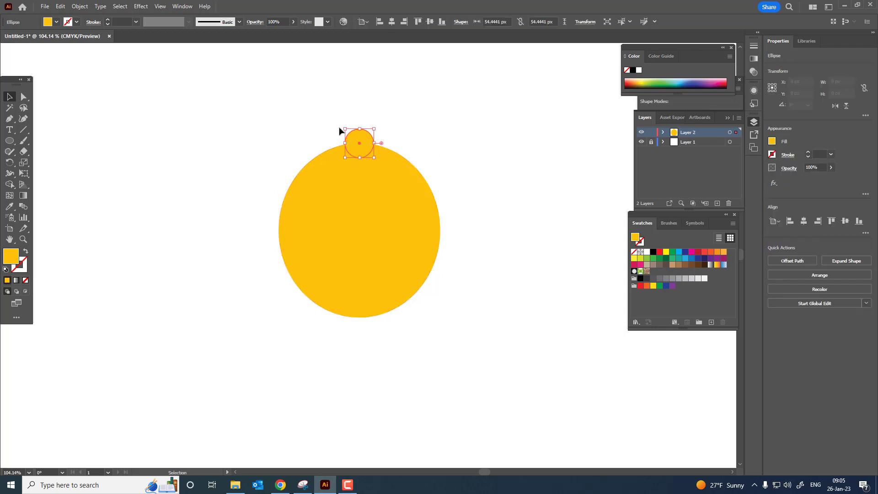
pyautogui.click(62, 7)
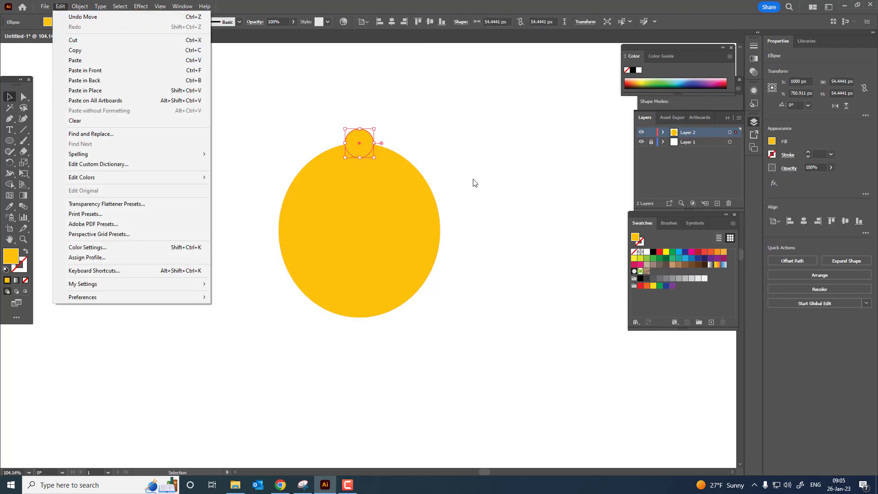
pyautogui.click(347, 147)
pyautogui.press('z')
pyautogui.click(361, 141)
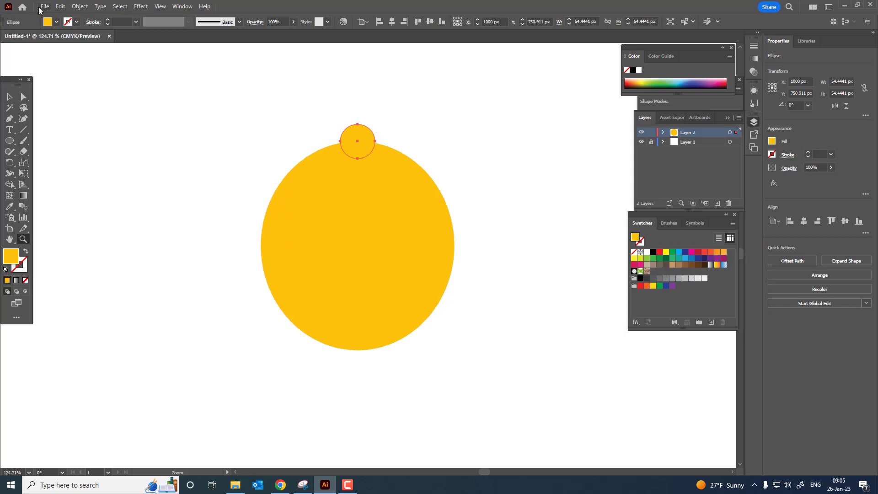
pyautogui.click(61, 7)
pyautogui.click(75, 50)
pyautogui.click(61, 8)
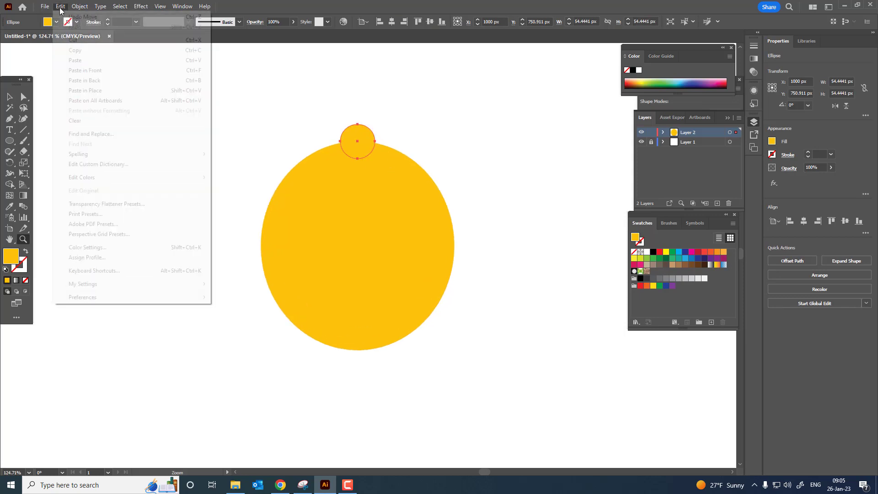
pyautogui.click(92, 70)
pyautogui.press('v')
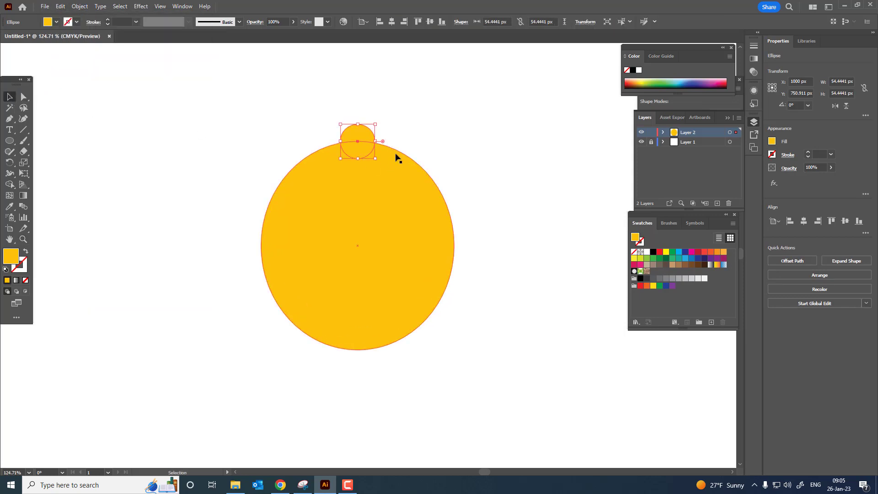
pyautogui.moveTo(358, 141); pyautogui.dragTo(359, 351)
pyautogui.click(432, 379)
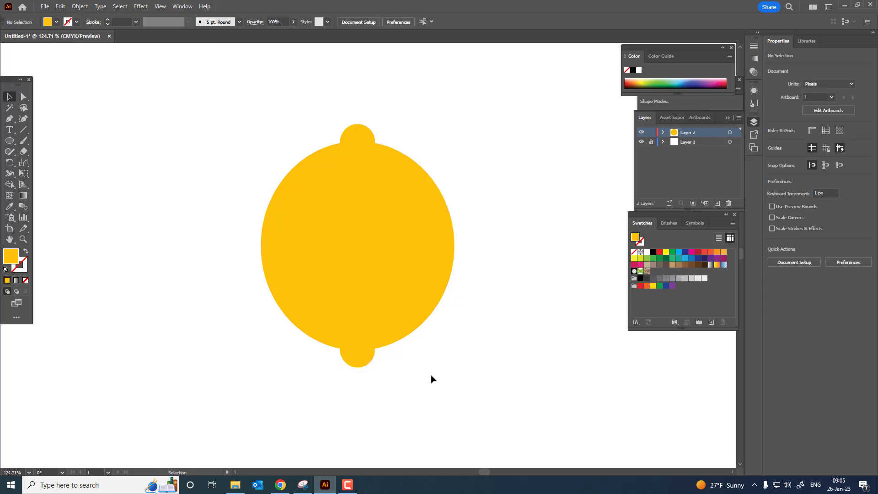
# Select the oval and both small circles, and rearrange the Swatches, Layers and Pathfinder panels so the Pathfinder options are fully accessible.
pyautogui.moveTo(285, 142); pyautogui.dragTo(284, 141)
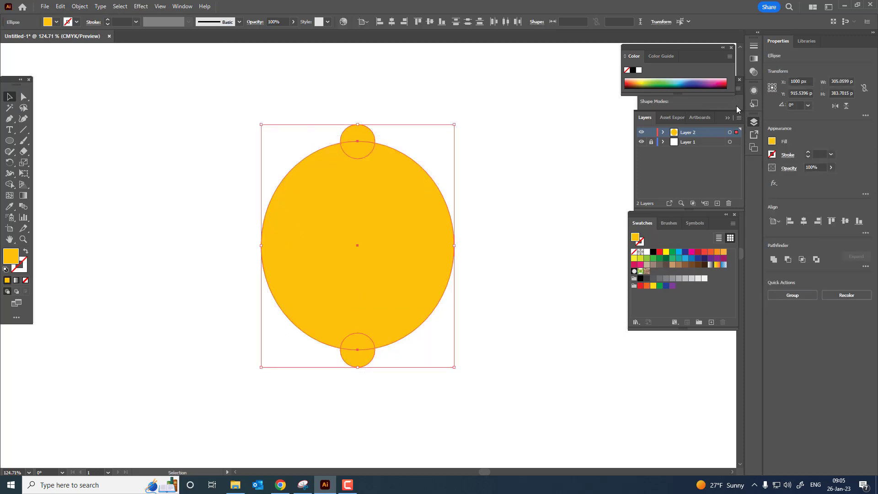
pyautogui.moveTo(713, 212); pyautogui.dragTo(713, 276)
pyautogui.moveTo(718, 113); pyautogui.dragTo(712, 180)
pyautogui.click(713, 104)
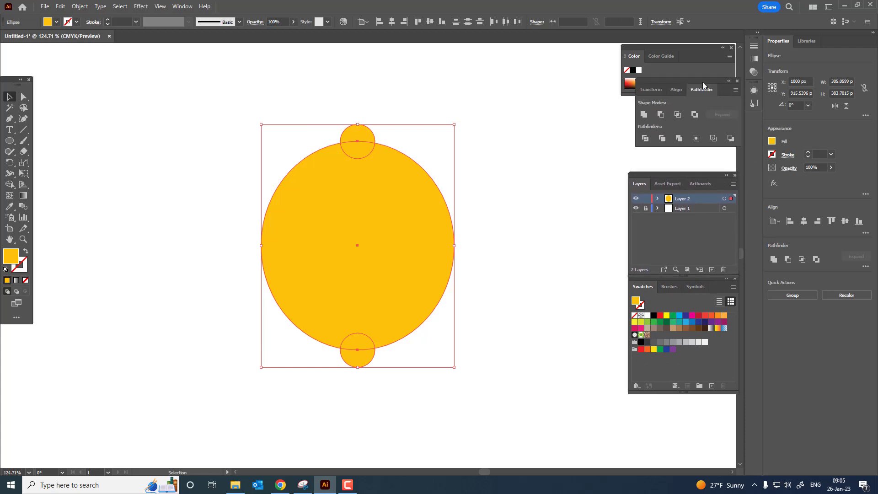
pyautogui.moveTo(703, 82); pyautogui.dragTo(689, 106)
# Try uniting the oval and both small circles into one shape, and undo it.
pyautogui.click(636, 134)
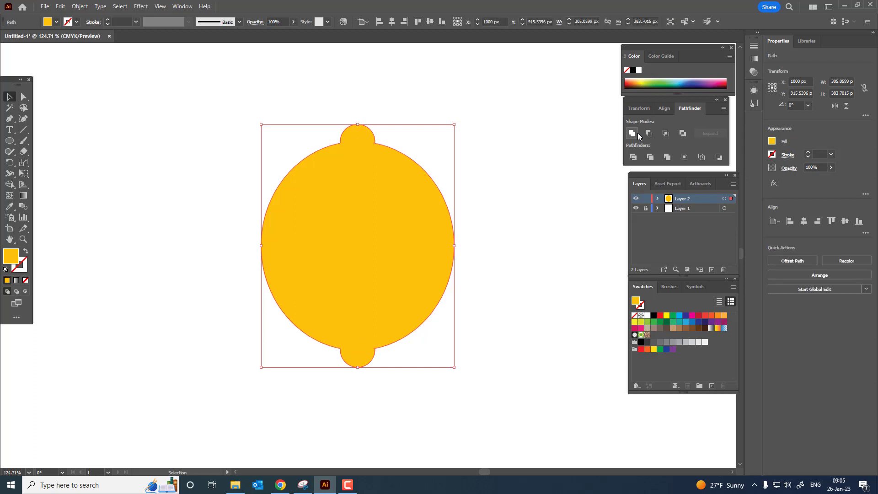
pyautogui.click(23, 97)
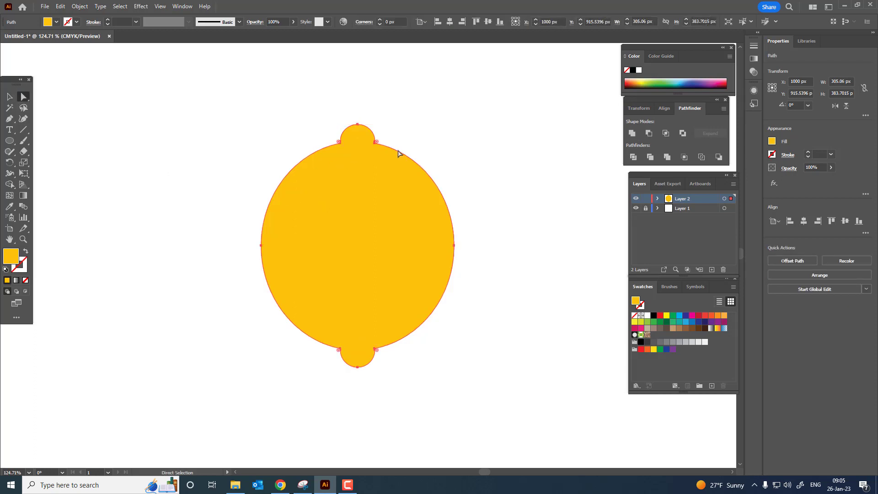
pyautogui.hotkey('ctrl', 'z')
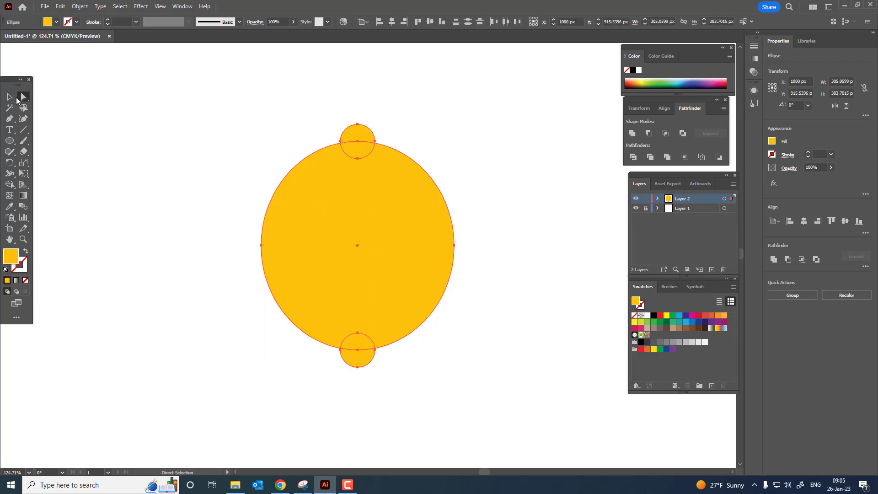
# Move the upper small circle slightly down into the oval, to a Y position of about 755 px.
pyautogui.press('z')
pyautogui.moveTo(376, 128); pyautogui.dragTo(428, 161)
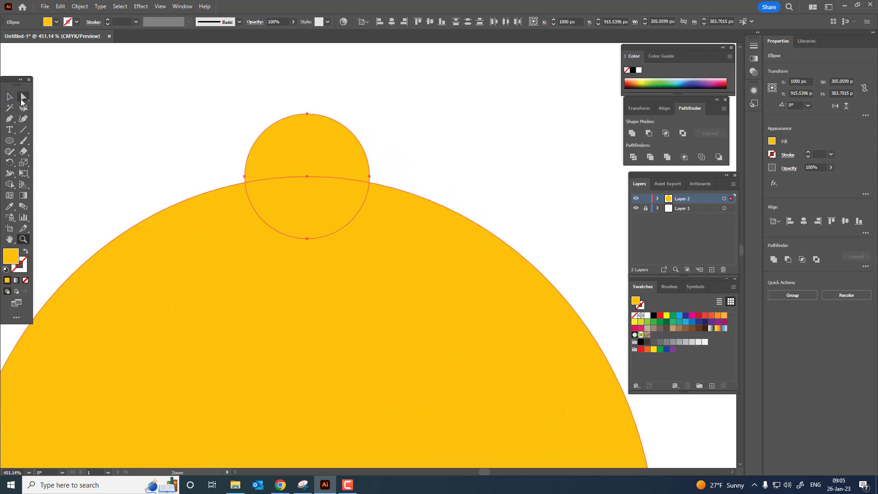
pyautogui.click(12, 99)
pyautogui.click(202, 120)
pyautogui.moveTo(342, 147); pyautogui.dragTo(342, 156)
# Move the lower small circle slightly up into the oval, to a Y position of about 1071 px.
pyautogui.press('z')
pyautogui.moveTo(370, 199); pyautogui.dragTo(300, 295)
pyautogui.moveTo(299, 295); pyautogui.dragTo(282, 178)
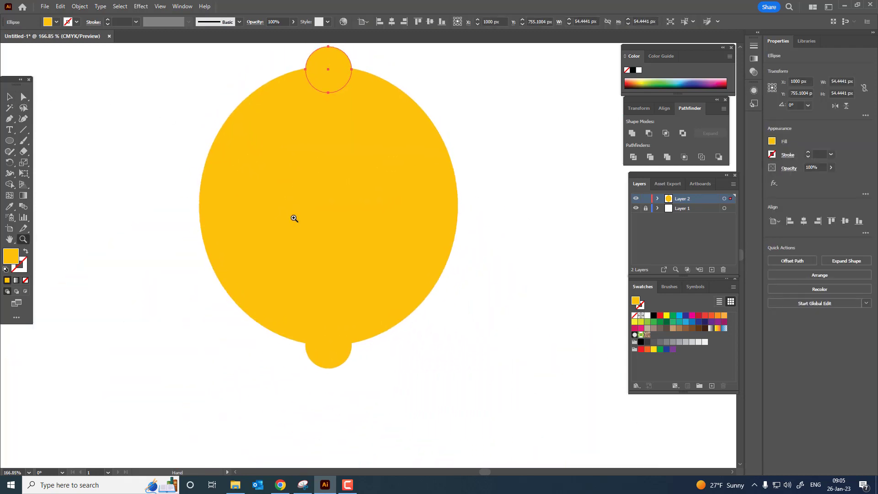
pyautogui.moveTo(343, 395); pyautogui.dragTo(418, 379)
pyautogui.click(9, 97)
pyautogui.moveTo(295, 314); pyautogui.dragTo(295, 297)
# Select the oval and both small circles and unite them into a single lemon shape.
pyautogui.press('z')
pyautogui.moveTo(405, 247); pyautogui.dragTo(151, 276)
pyautogui.moveTo(202, 241); pyautogui.dragTo(200, 300)
pyautogui.moveTo(416, 286); pyautogui.dragTo(496, 343)
pyautogui.click(10, 96)
pyautogui.moveTo(440, 353); pyautogui.dragTo(239, 142)
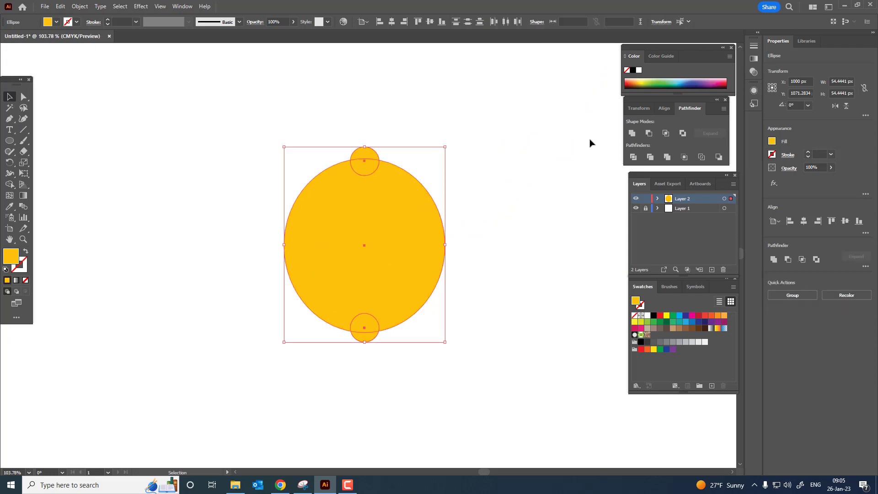
pyautogui.click(633, 134)
pyautogui.press('z')
pyautogui.moveTo(354, 227); pyautogui.dragTo(385, 242)
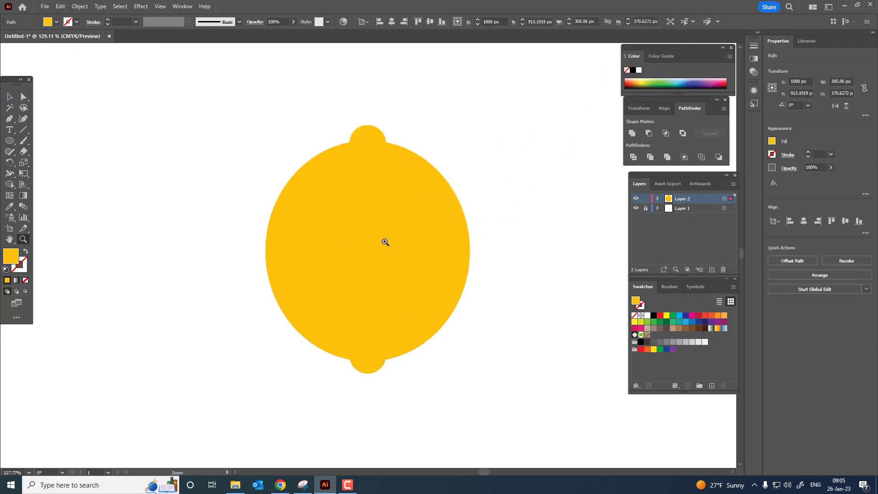
# Round the two corner points where the bottom bump meets the lemon's body.
pyautogui.click(24, 96)
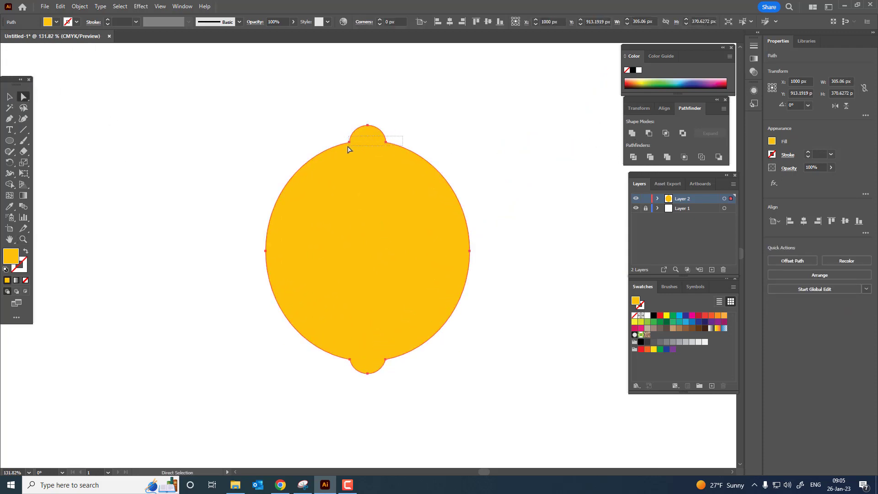
pyautogui.click(503, 288)
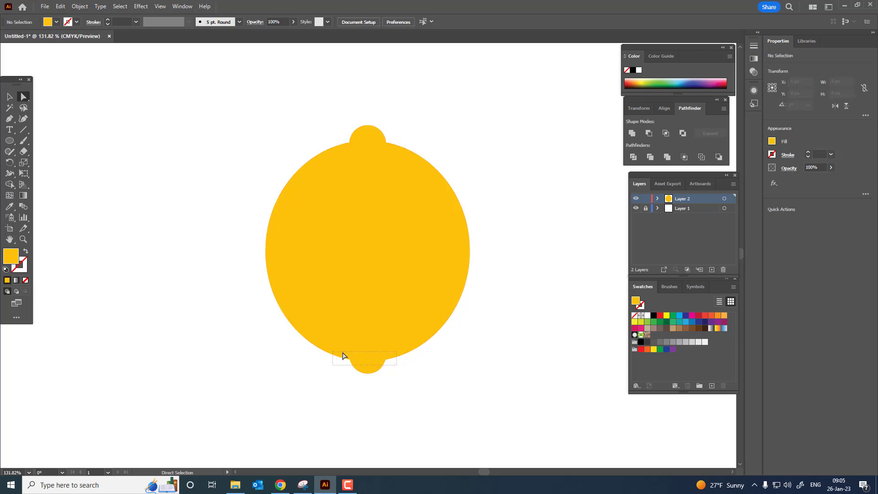
pyautogui.moveTo(344, 356); pyautogui.dragTo(403, 373)
pyautogui.click(488, 341)
# Draw an oval about 246 by 298 px inside the lemon's body and fill it with orange.
pyautogui.press('space')
pyautogui.moveTo(468, 240); pyautogui.dragTo(483, 227)
pyautogui.press('z')
pyautogui.click(479, 235)
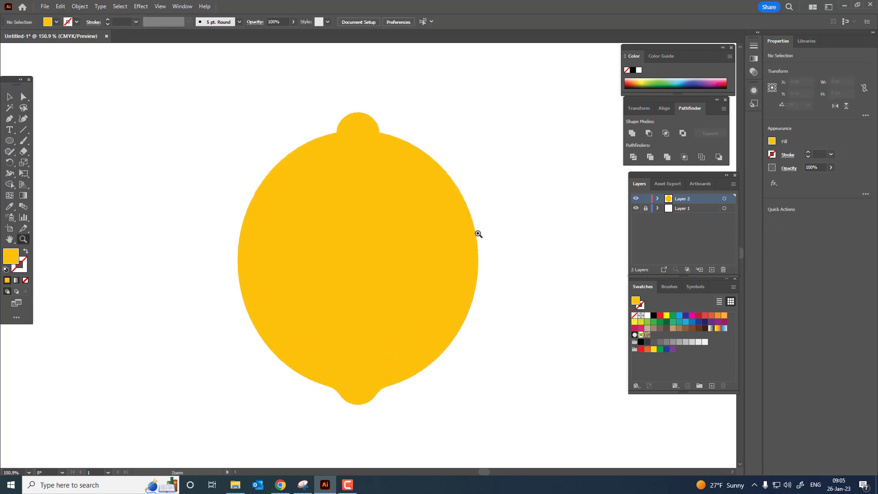
pyautogui.moveTo(281, 139); pyautogui.dragTo(464, 378)
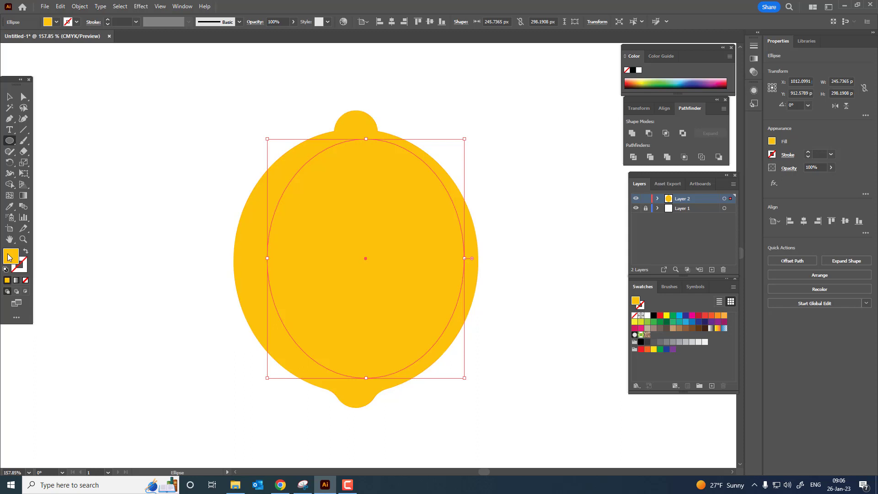
pyautogui.moveTo(671, 277); pyautogui.dragTo(672, 278)
pyautogui.click(757, 178)
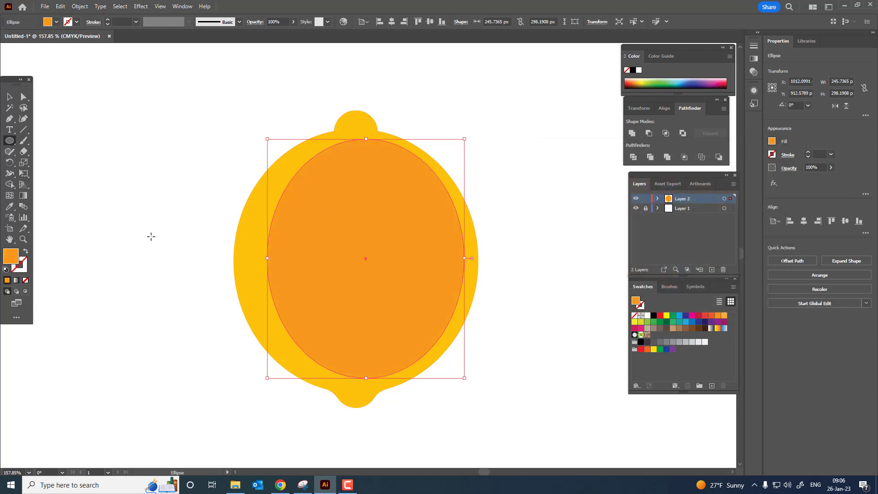
# Draw a second orange oval overlapping the first, widened to about 268 by 292 px and shifted toward the lemon's upper-left edge.
pyautogui.moveTo(261, 110); pyautogui.dragTo(447, 356)
pyautogui.click(8, 98)
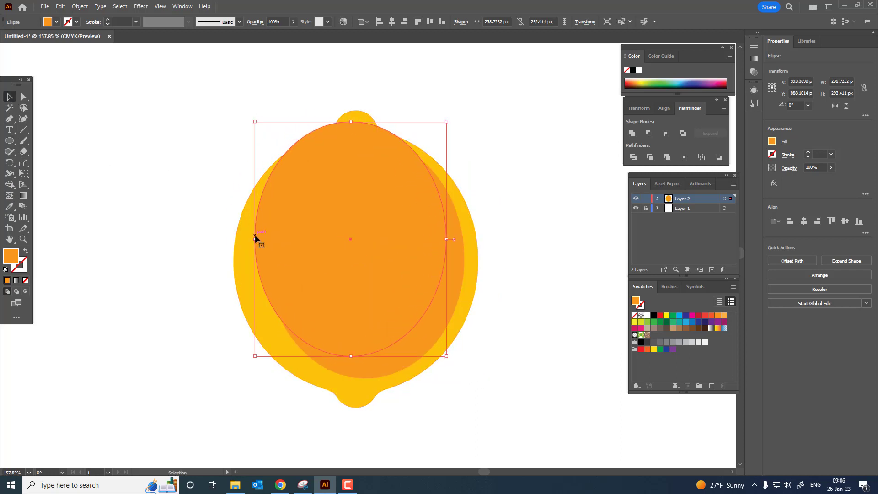
pyautogui.moveTo(255, 239); pyautogui.dragTo(233, 257)
pyautogui.moveTo(317, 268); pyautogui.dragTo(322, 275)
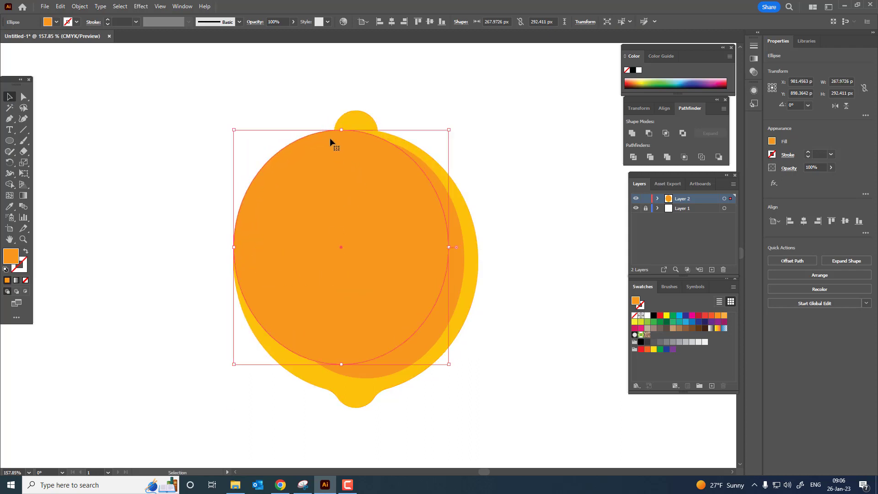
# Divide the two overlapping orange ovals with Pathfinder and ungroup the resulting pieces.
pyautogui.keyDown('shift'); pyautogui.click(458, 280); pyautogui.keyUp('shift')
pyautogui.click(636, 157)
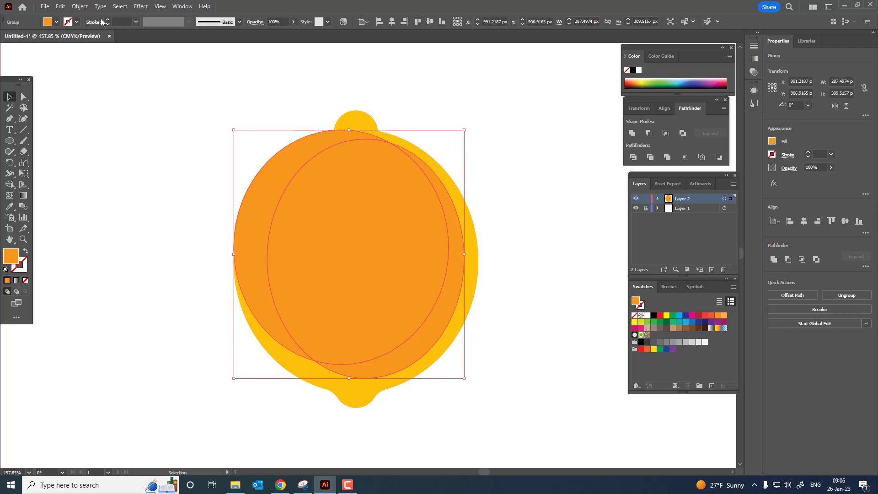
pyautogui.click(80, 6)
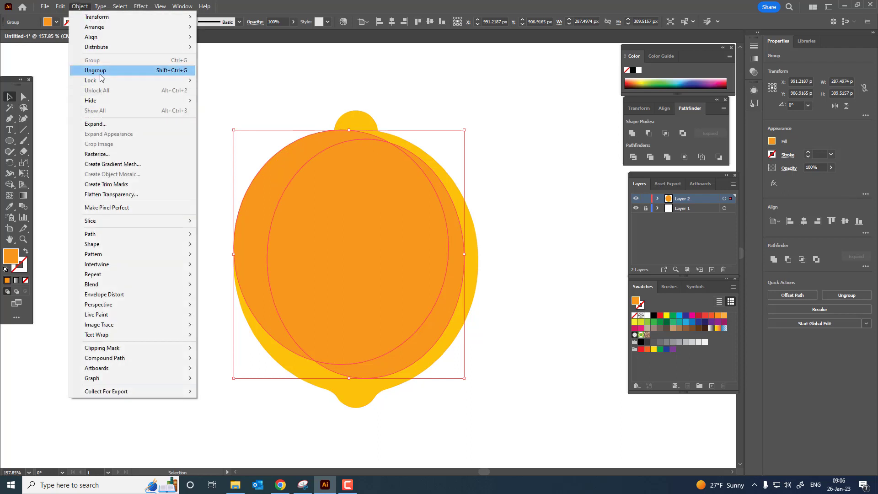
pyautogui.click(100, 72)
# Delete the overlapping middle piece and the left orange piece, keeping only the right crescent as the lemon's shading.
pyautogui.click(397, 190)
pyautogui.press('Delete')
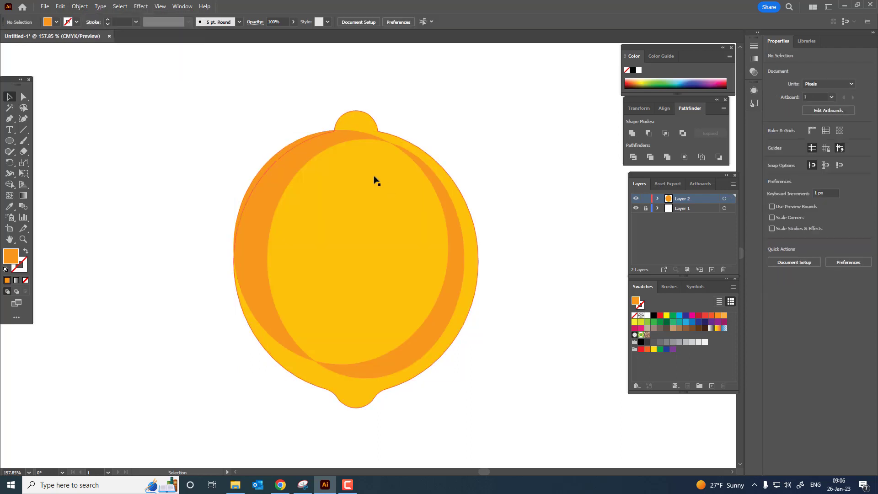
pyautogui.click(314, 156)
pyautogui.press('Delete')
pyautogui.press('z')
pyautogui.moveTo(388, 262); pyautogui.dragTo(398, 267)
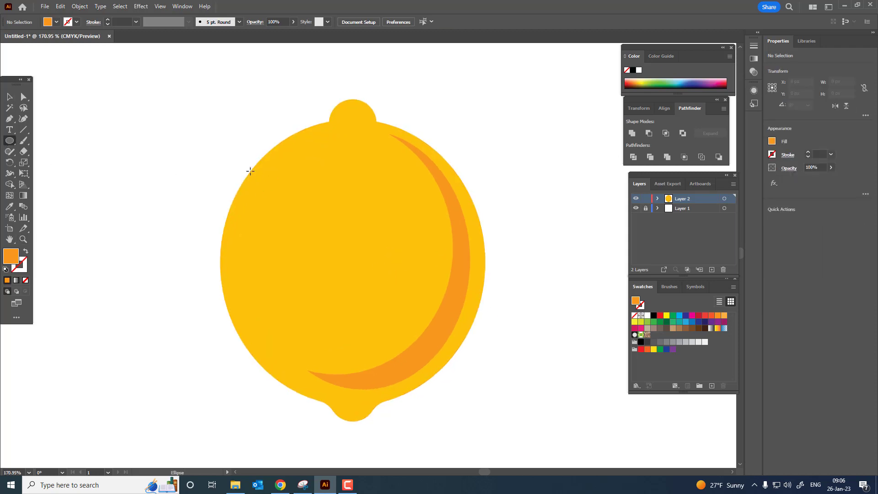
# Draw an oval about 108 by 118 px in the lemon's upper-left area and fill it with a lighter tint of the lemon's yellow.
pyautogui.moveTo(252, 173)
pyautogui.mouseDown()
pyautogui.moveTo(323, 224)
pyautogui.moveTo(346, 276)
pyautogui.mouseUp()
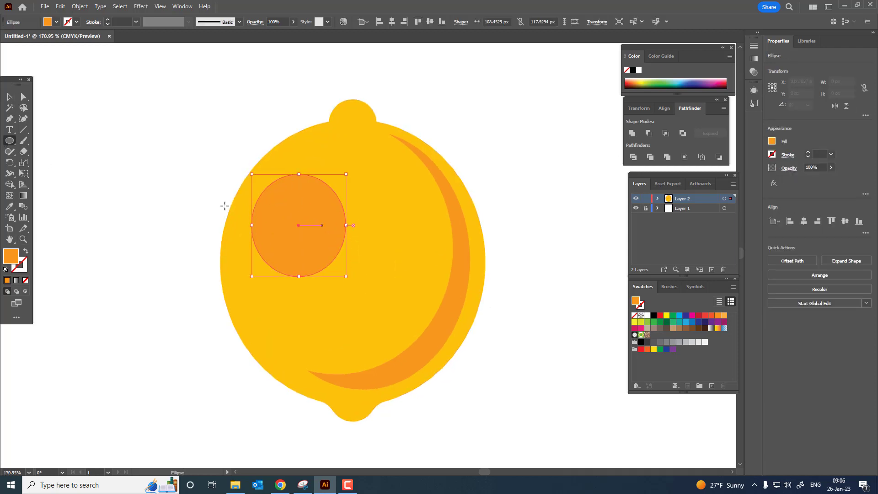
pyautogui.click(10, 208)
pyautogui.click(402, 227)
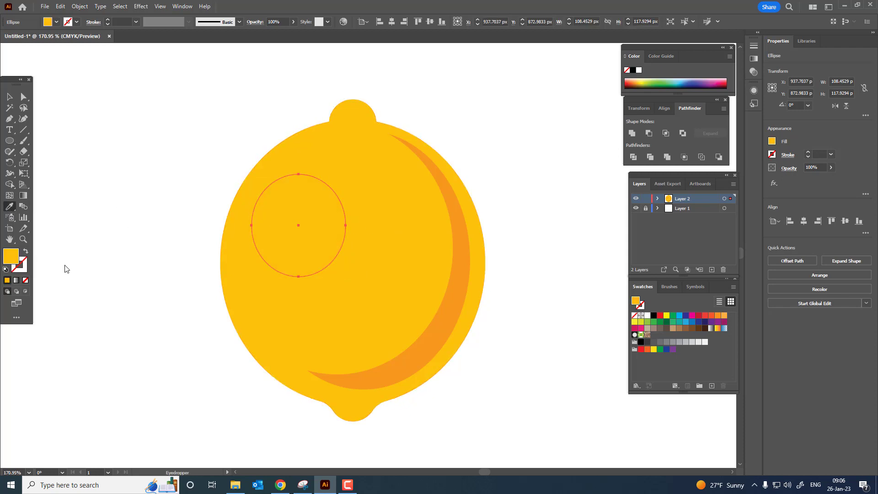
pyautogui.doubleClick(10, 256)
pyautogui.moveTo(650, 177); pyautogui.dragTo(634, 174)
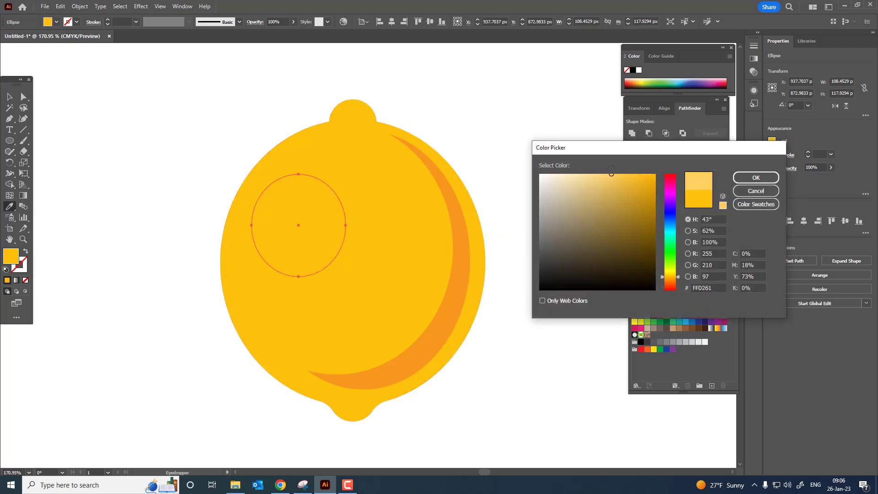
pyautogui.click(770, 181)
pyautogui.press('v')
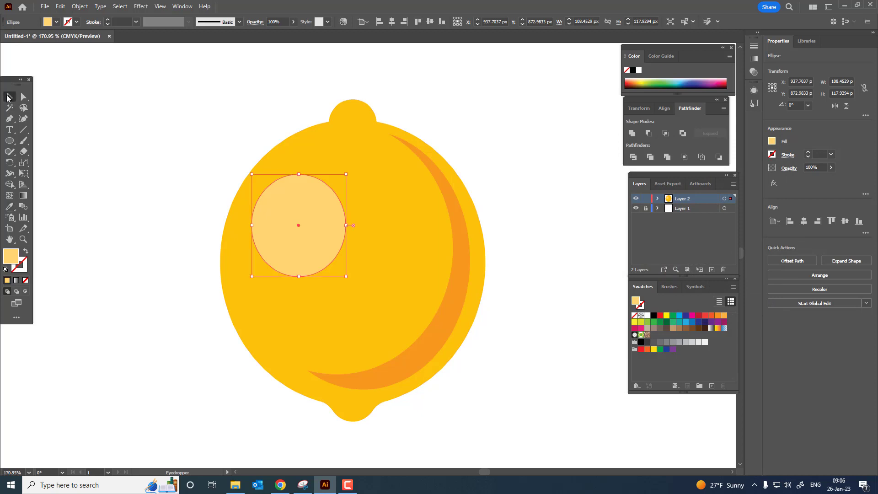
# Reposition the light yellow oval near the lemon's upper-left edge and shift its top and bottom anchor points slightly right.
pyautogui.moveTo(292, 213); pyautogui.dragTo(301, 195)
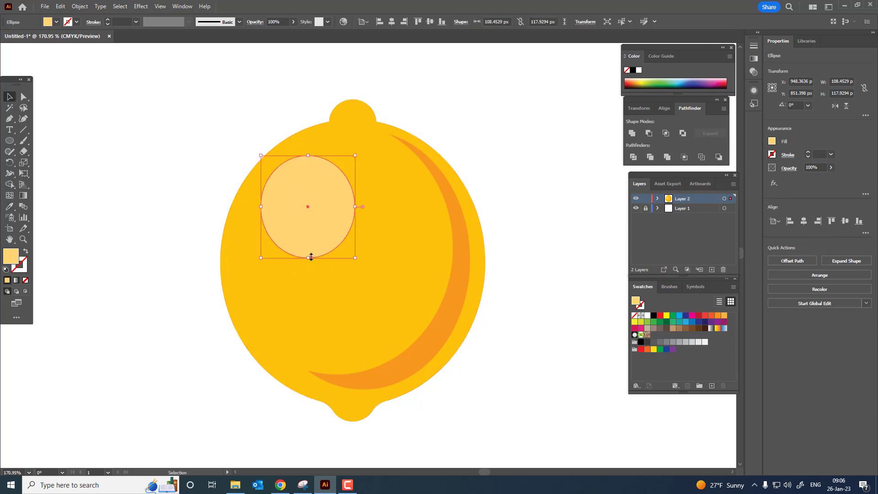
pyautogui.click(23, 97)
pyautogui.moveTo(310, 225); pyautogui.dragTo(300, 227)
pyautogui.click(298, 158)
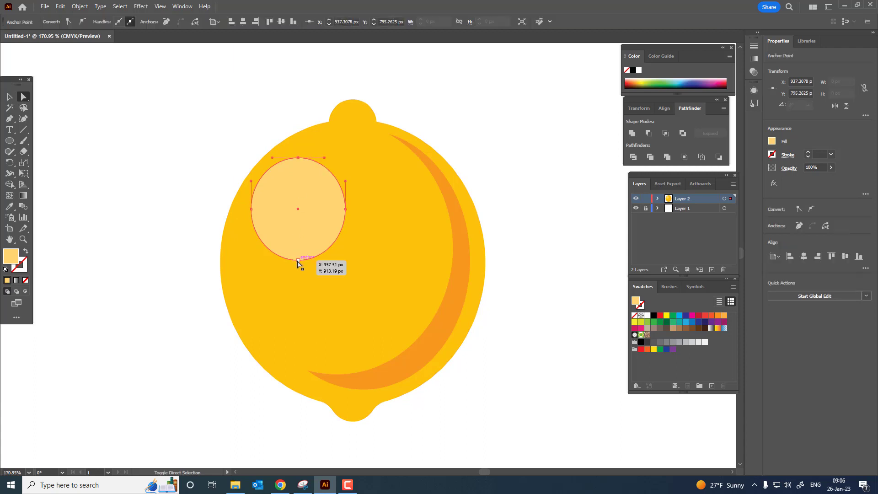
pyautogui.keyDown('shift'); pyautogui.click(298, 261); pyautogui.keyUp('shift')
pyautogui.moveTo(298, 260); pyautogui.dragTo(305, 262)
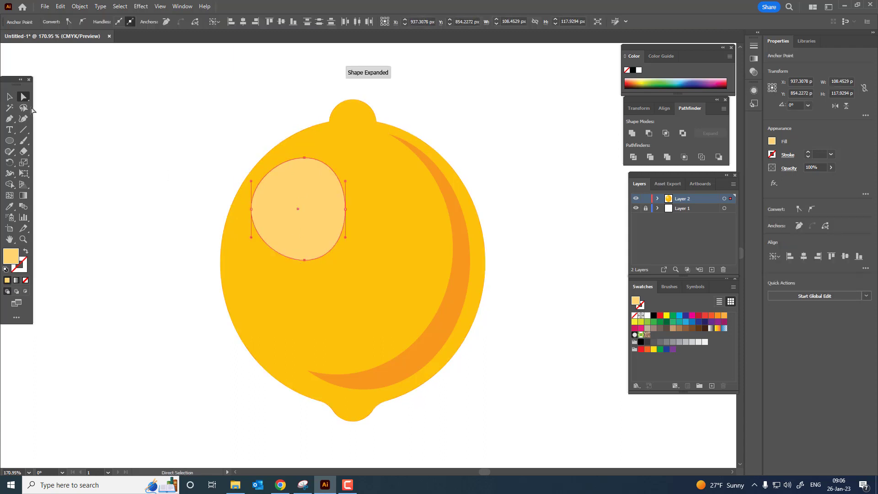
# Resize the highlight to about 88 by 115 px, tilt it clockwise about 18 degrees and place it along the lemon's upper-left edge.
pyautogui.click(13, 98)
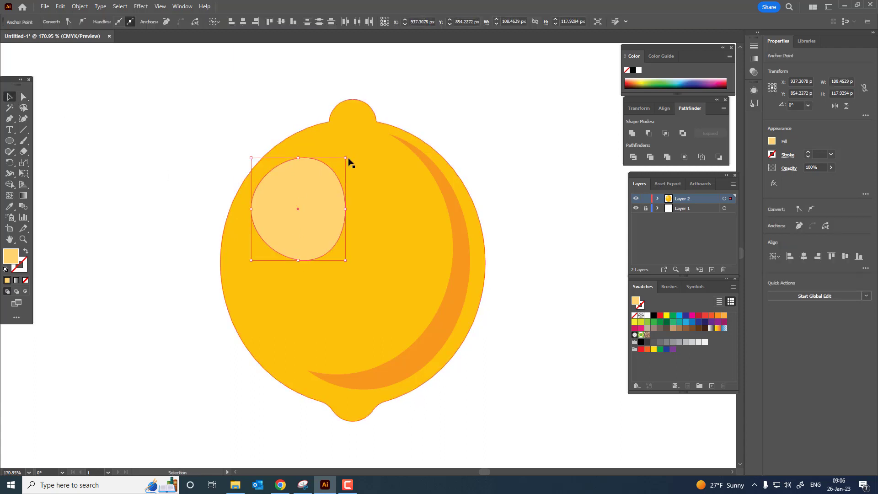
pyautogui.moveTo(346, 209); pyautogui.dragTo(325, 209)
pyautogui.moveTo(332, 157); pyautogui.dragTo(348, 174)
pyautogui.moveTo(301, 197); pyautogui.dragTo(316, 185)
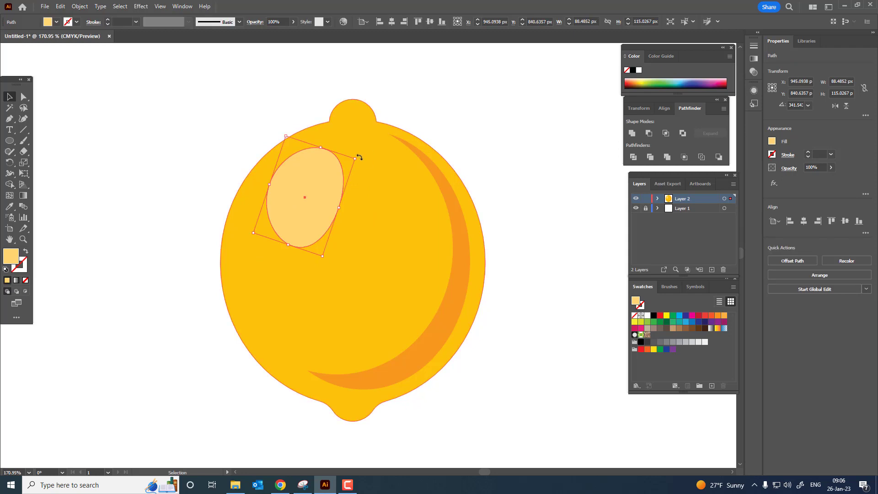
pyautogui.click(525, 235)
# Draw a small light yellow oval about 19 by 13 px on the upper-left of the top knob, tilted about 26 degrees.
pyautogui.press('z')
pyautogui.moveTo(490, 170); pyautogui.dragTo(510, 213)
pyautogui.moveTo(363, 185); pyautogui.dragTo(415, 202)
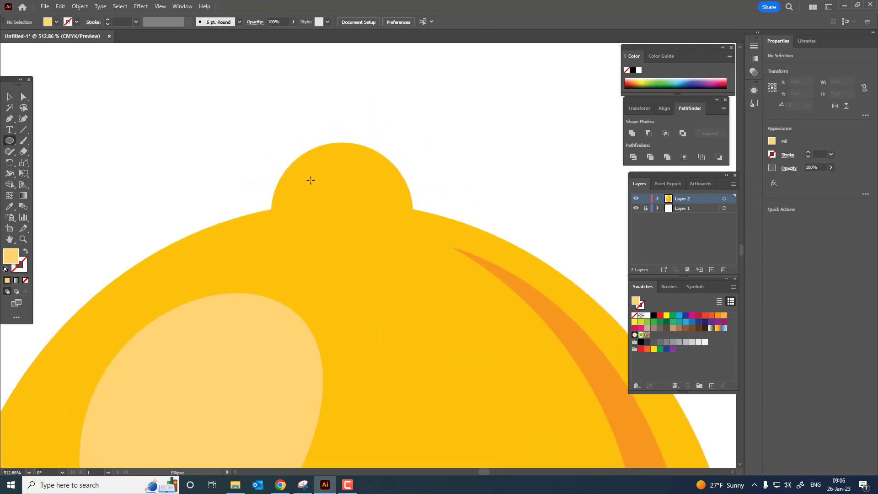
pyautogui.moveTo(297, 164)
pyautogui.mouseDown()
pyautogui.moveTo(351, 193)
pyautogui.moveTo(366, 186)
pyautogui.moveTo(253, 152)
pyautogui.mouseUp()
pyautogui.press('v')
pyautogui.press('z')
pyautogui.moveTo(398, 186); pyautogui.dragTo(413, 184)
pyautogui.moveTo(332, 159); pyautogui.dragTo(366, 155)
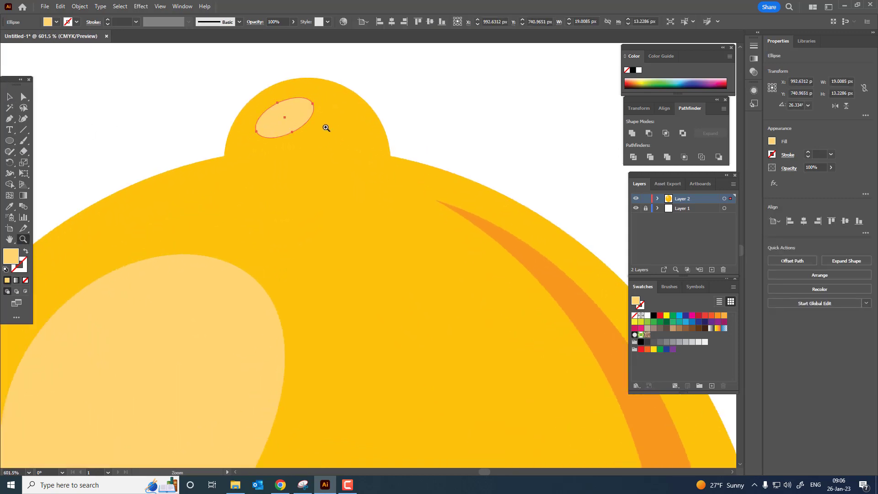
# Draw a closed curved shadow shape along the top knob's right and lower edges with the Pen tool and fill it with the crescent's orange.
pyautogui.moveTo(329, 127); pyautogui.dragTo(401, 238)
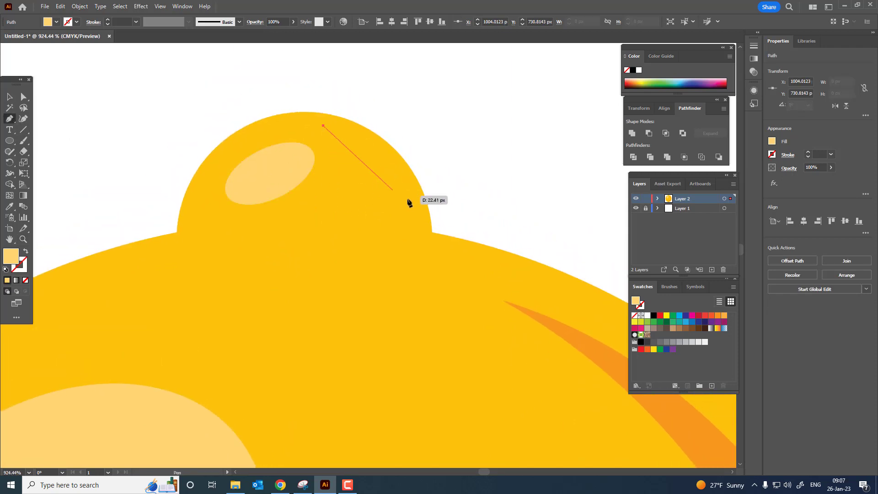
pyautogui.moveTo(414, 253); pyautogui.dragTo(435, 324)
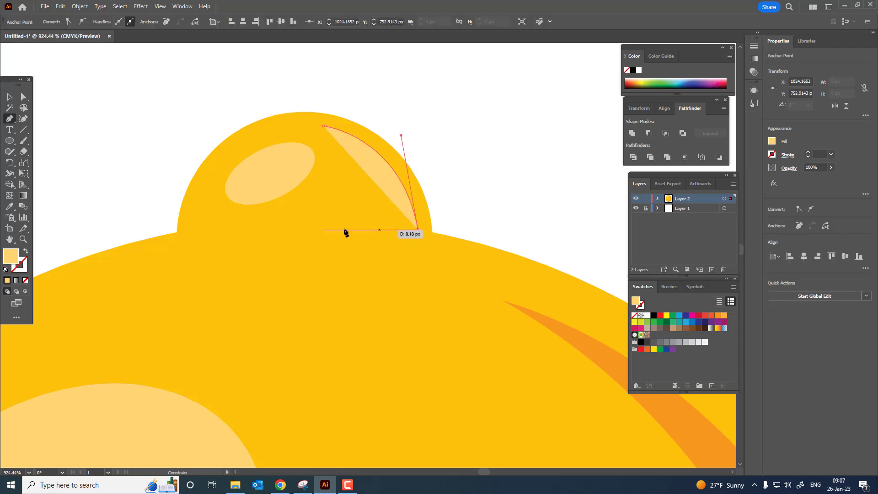
pyautogui.moveTo(255, 222); pyautogui.dragTo(156, 239)
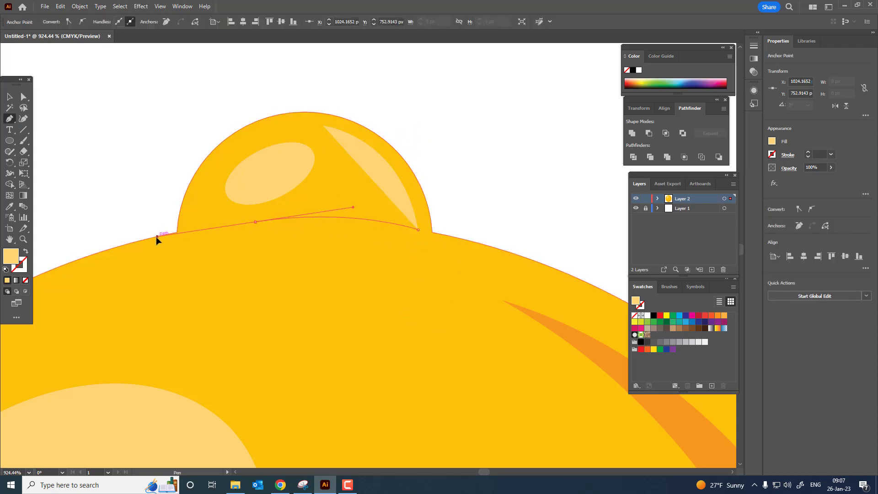
pyautogui.click(256, 221)
pyautogui.moveTo(365, 191); pyautogui.dragTo(216, 170)
pyautogui.hotkey('ctrl', 'z')
pyautogui.click(324, 126)
pyautogui.press('z')
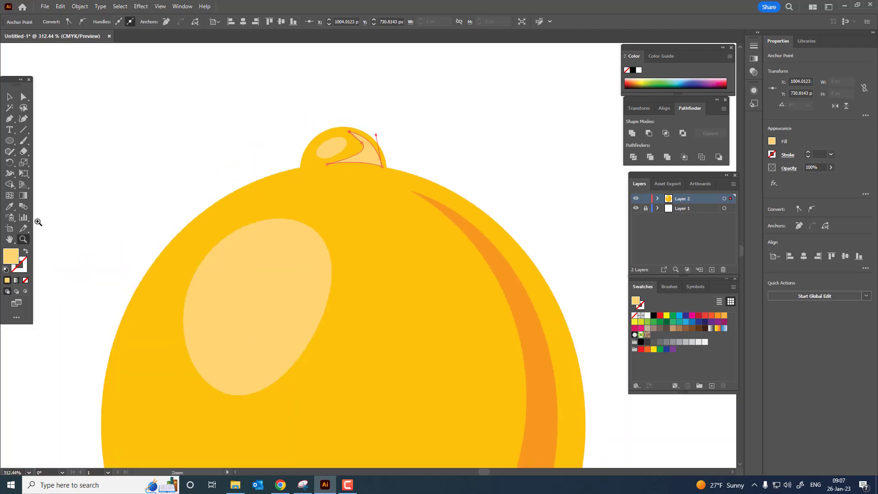
pyautogui.click(12, 207)
pyautogui.click(489, 245)
# Smooth the inner edge of the top knob's orange shadow into a clean concave curve with the Curvature tool.
pyautogui.press('z')
pyautogui.moveTo(357, 124); pyautogui.dragTo(565, 256)
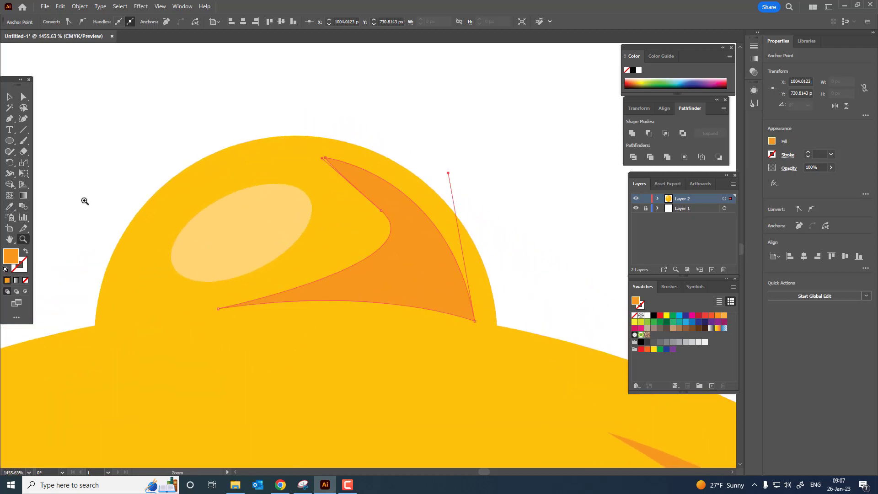
pyautogui.click(23, 119)
pyautogui.moveTo(391, 227); pyautogui.dragTo(396, 246)
pyautogui.moveTo(382, 211); pyautogui.dragTo(385, 208)
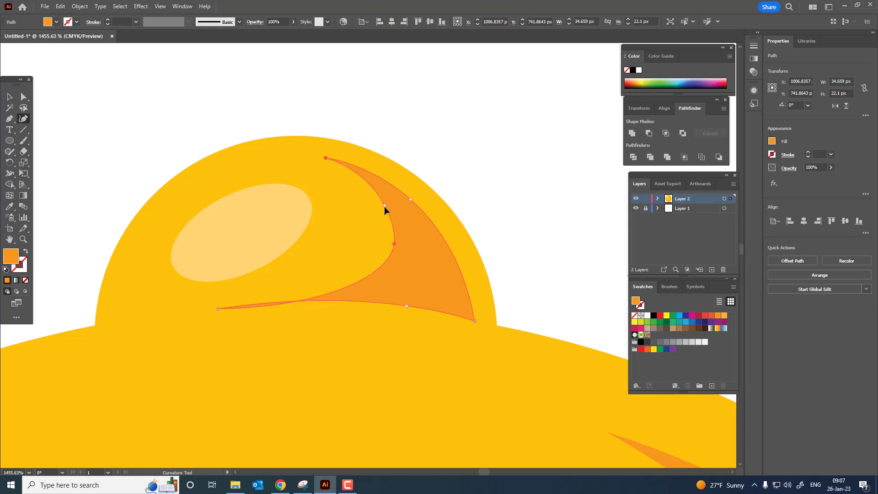
pyautogui.moveTo(307, 297); pyautogui.dragTo(304, 290)
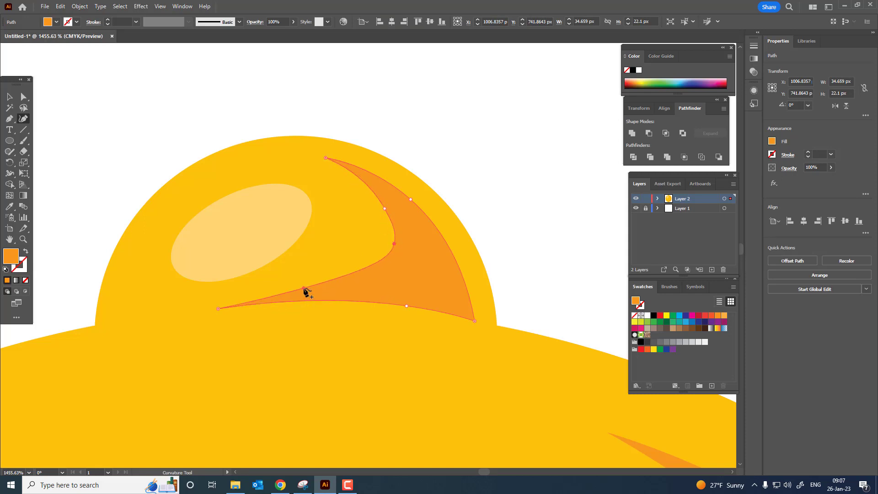
pyautogui.scroll(-8, 170, 204)
pyautogui.scroll(-2, 326, 300)
pyautogui.scroll(1, 142, 176)
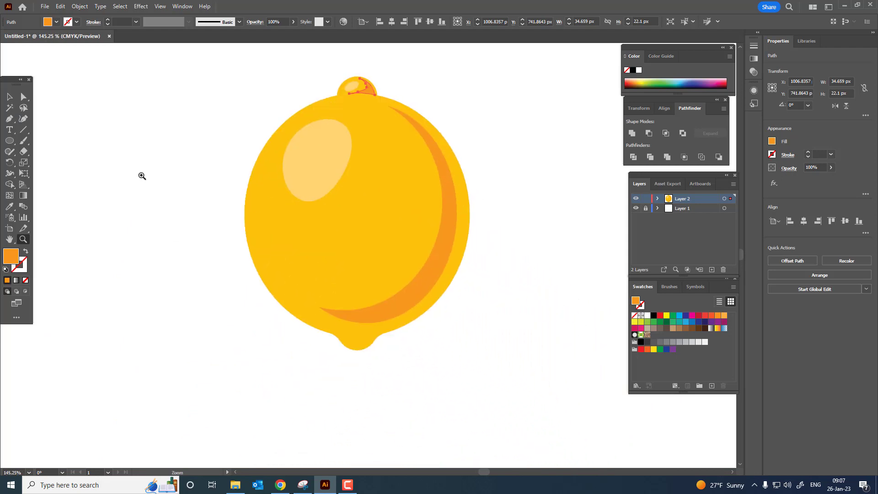
pyautogui.click(139, 224)
pyautogui.press('space')
pyautogui.press('z')
pyautogui.moveTo(351, 376); pyautogui.dragTo(412, 329)
pyautogui.moveTo(327, 260); pyautogui.dragTo(399, 281)
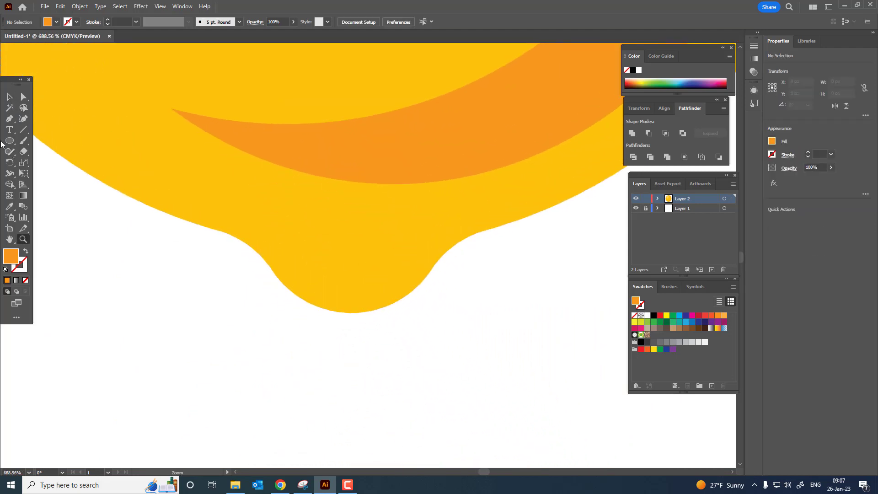
pyautogui.click(314, 229)
pyautogui.moveTo(445, 242); pyautogui.dragTo(483, 286)
pyautogui.hotkey('ctrl', 'z')
pyautogui.moveTo(422, 259); pyautogui.dragTo(393, 280)
pyautogui.hotkey('ctrl', 'z')
pyautogui.hotkey('ctrl', 'z')
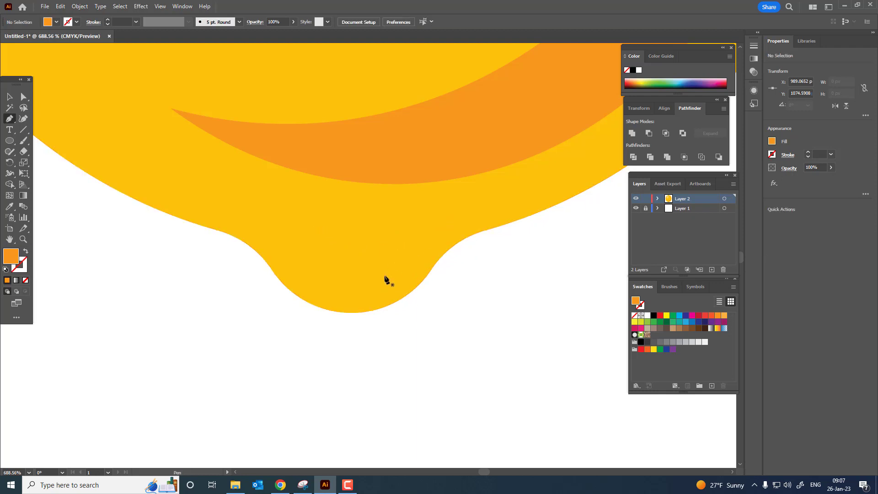
# Draw a closed orange shape about 41 by 19 px inside the lemon's bottom tip with the Pen tool, following the tip's right edge.
pyautogui.click(349, 302)
pyautogui.moveTo(445, 239); pyautogui.dragTo(464, 194)
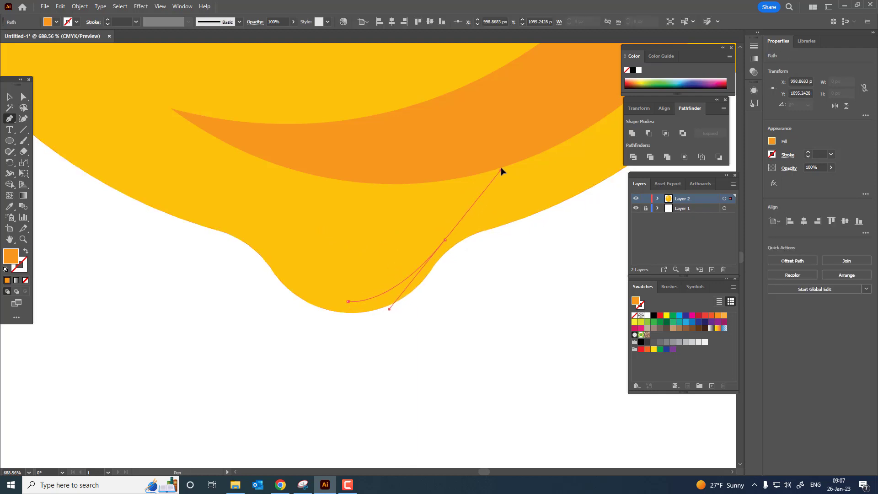
pyautogui.moveTo(501, 171); pyautogui.dragTo(501, 171)
pyautogui.moveTo(445, 239); pyautogui.dragTo(306, 240)
pyautogui.moveTo(221, 227); pyautogui.dragTo(204, 210)
pyautogui.click(304, 236)
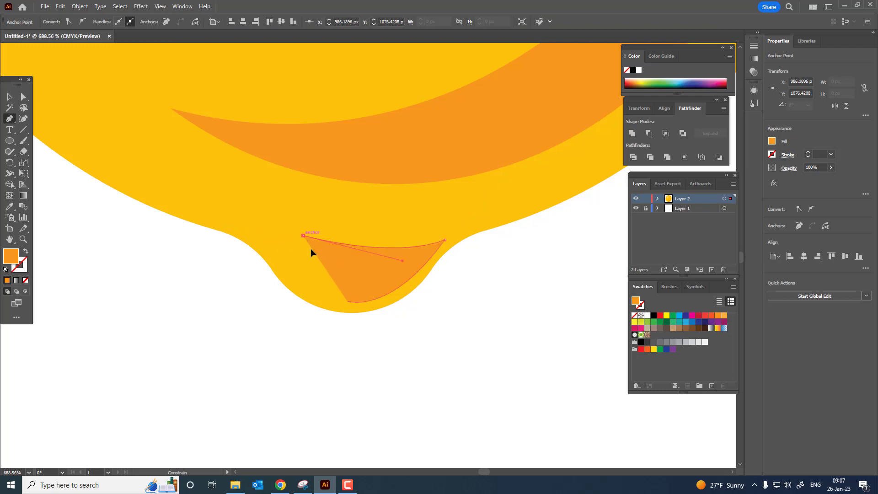
pyautogui.click(350, 303)
pyautogui.hotkey('ctrl', 'z')
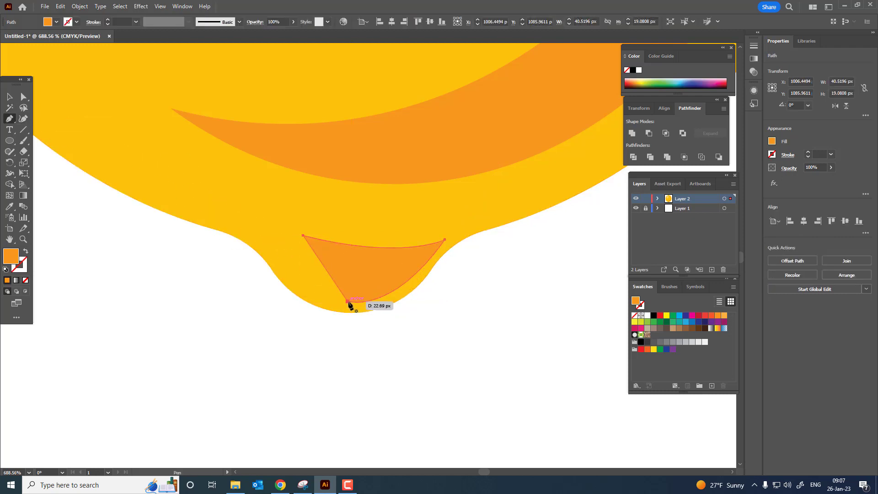
pyautogui.click(349, 301)
# Bend the left side of the bottom tip's orange shape inward with the Curvature tool and adjust its corners to form a crescent shadow.
pyautogui.click(24, 118)
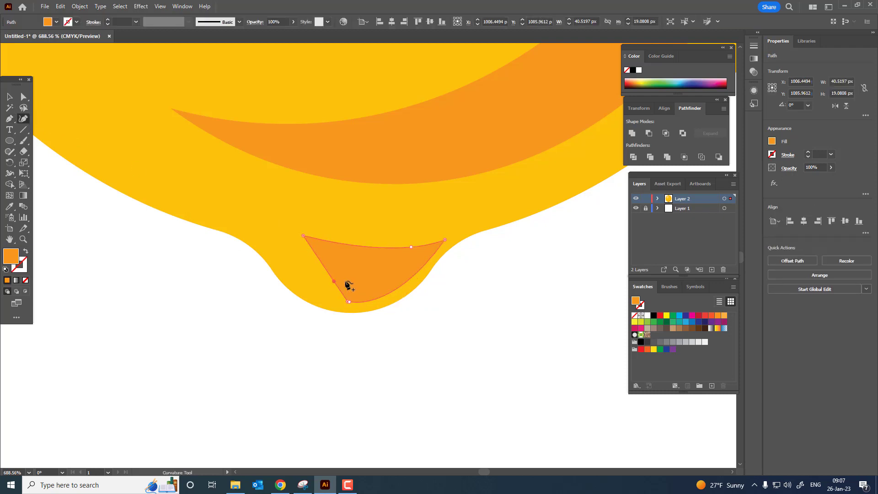
pyautogui.moveTo(334, 282); pyautogui.dragTo(377, 278)
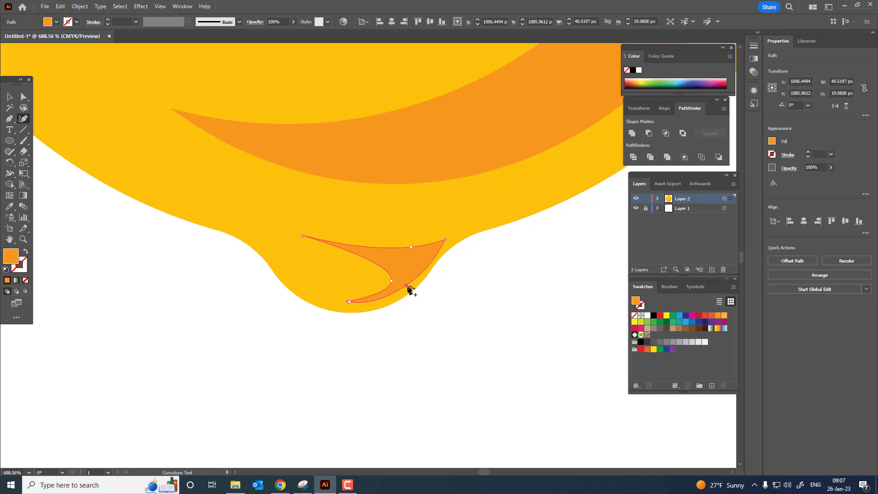
pyautogui.press('z')
pyautogui.moveTo(407, 289); pyautogui.dragTo(503, 311)
pyautogui.click(26, 118)
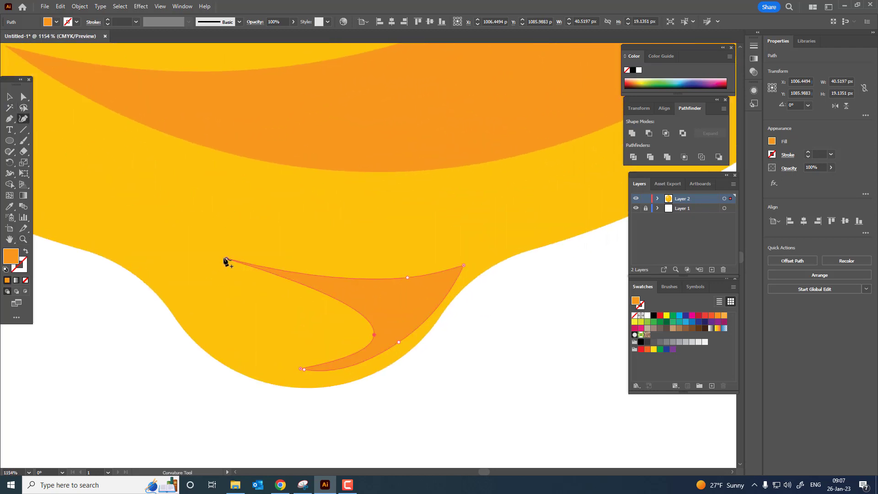
pyautogui.moveTo(226, 260); pyautogui.dragTo(225, 276)
pyautogui.press('z')
pyautogui.moveTo(313, 247); pyautogui.dragTo(133, 257)
pyautogui.moveTo(333, 271); pyautogui.dragTo(366, 346)
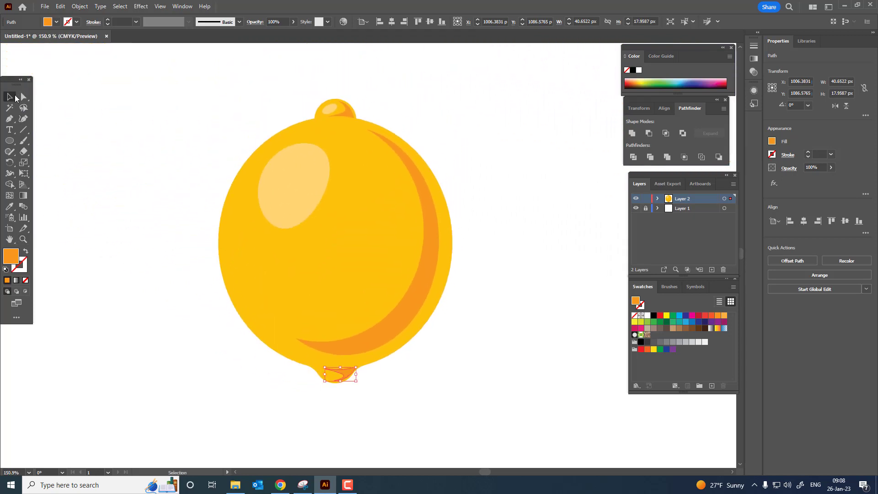
pyautogui.click(170, 189)
# Draw a small orange circle about 9.5 px wide just above the lower-left end of the large crescent shadow.
pyautogui.press('z')
pyautogui.moveTo(404, 167); pyautogui.dragTo(334, 232)
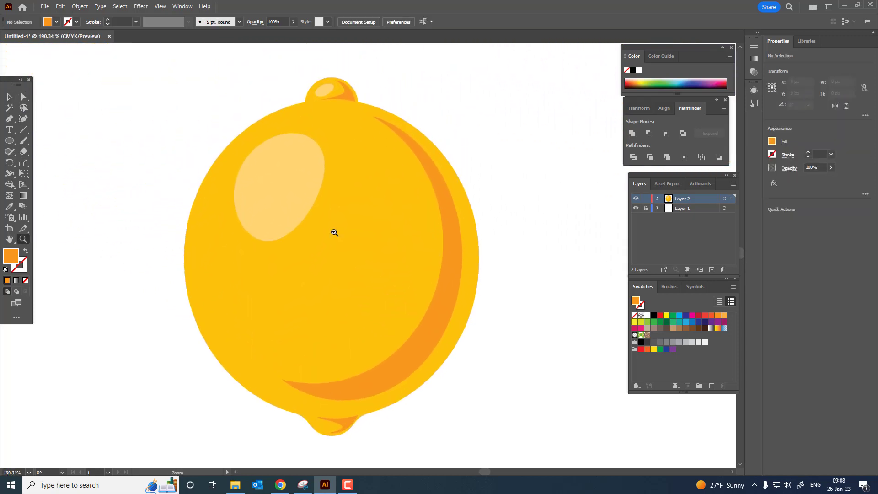
pyautogui.moveTo(293, 365); pyautogui.dragTo(301, 373)
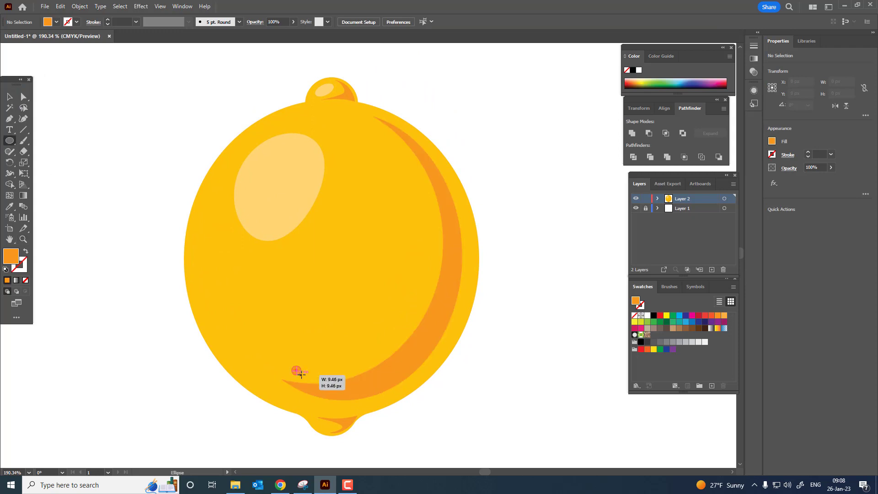
pyautogui.press('z')
pyautogui.moveTo(329, 402); pyautogui.dragTo(366, 402)
# Duplicate the small orange circle sideways at equal spacing to form a horizontal row of four dots.
pyautogui.click(10, 98)
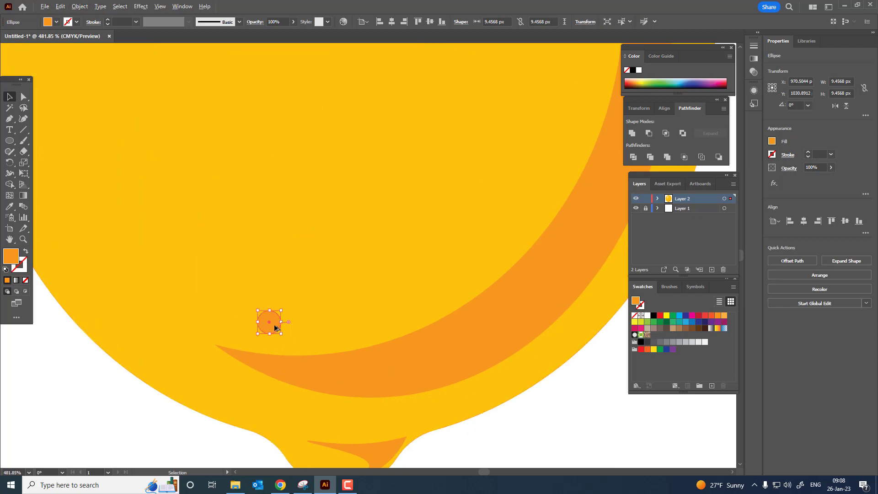
pyautogui.moveTo(276, 324); pyautogui.dragTo(306, 334)
pyautogui.hotkey('ctrl', 'd')
pyautogui.hotkey('ctrl', 'd')
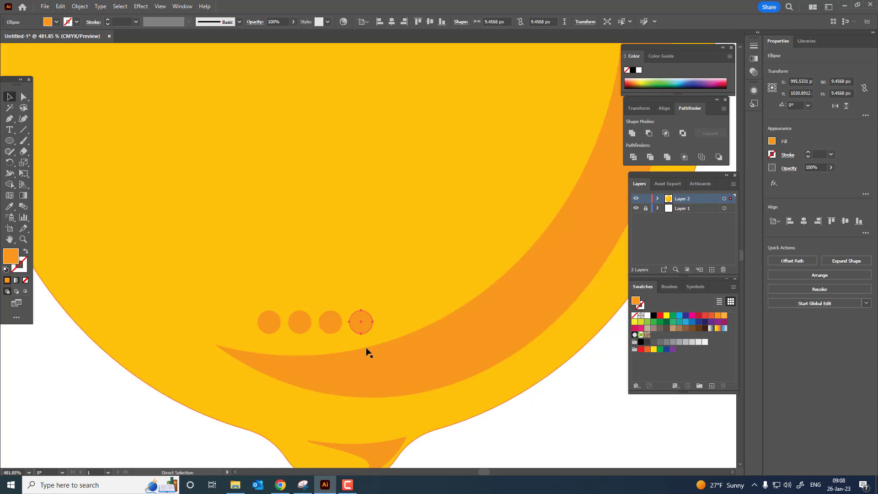
# Copy the dots upward in staggered rows of three, two and one to build a triangular dot pattern.
pyautogui.moveTo(364, 323); pyautogui.dragTo(331, 271)
pyautogui.hotkey('ctrl', 'd')
pyautogui.press('z')
pyautogui.moveTo(381, 283); pyautogui.dragTo(397, 387)
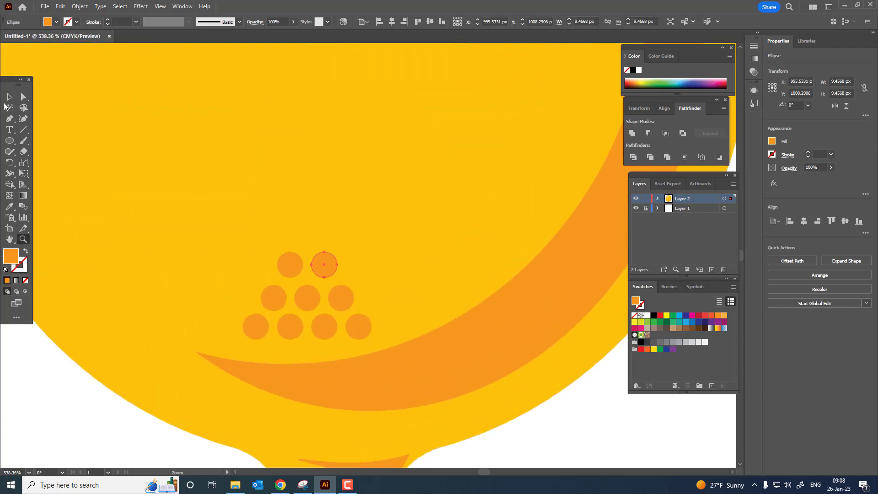
pyautogui.click(9, 97)
pyautogui.moveTo(326, 260); pyautogui.dragTo(312, 238)
# Select all ten dots of the triangular pattern and group them.
pyautogui.keyDown('shift'); pyautogui.click(316, 266); pyautogui.keyUp('shift')
pyautogui.keyDown('shift'); pyautogui.click(290, 265); pyautogui.keyUp('shift')
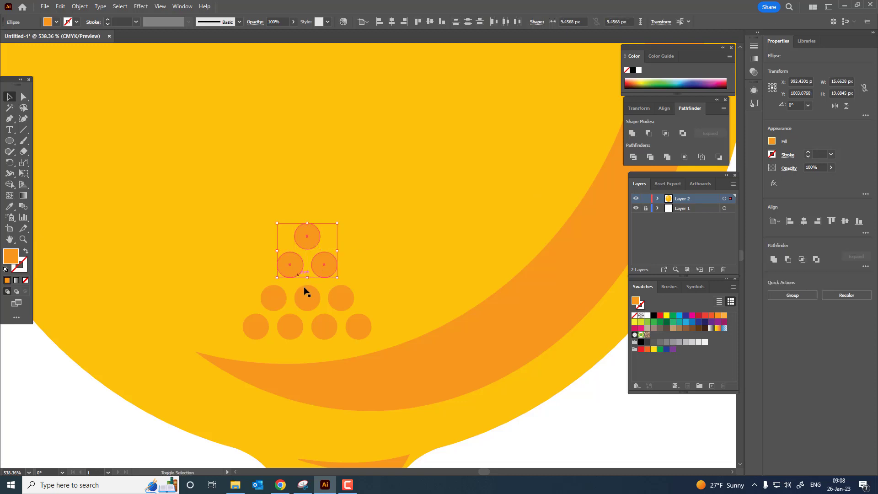
pyautogui.keyDown('shift'); pyautogui.click(349, 332); pyautogui.keyUp('shift')
pyautogui.keyDown('shift'); pyautogui.click(266, 331); pyautogui.keyUp('shift')
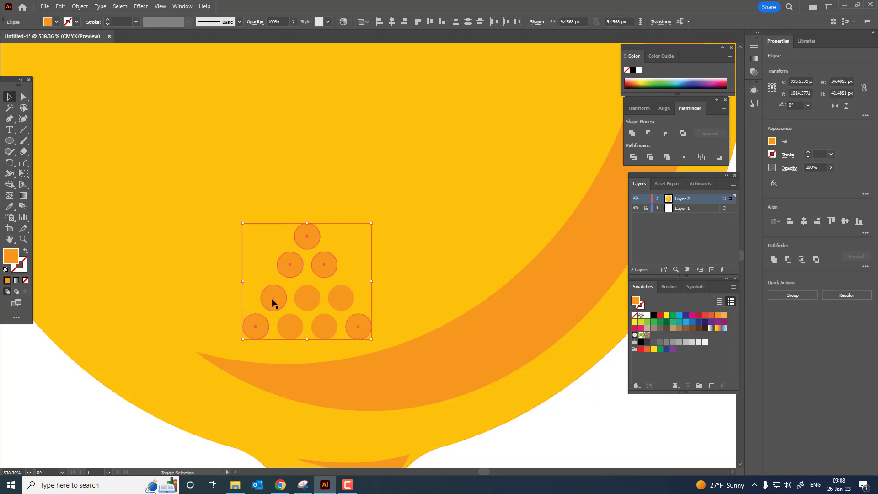
pyautogui.keyDown('shift'); pyautogui.click(284, 331); pyautogui.keyUp('shift')
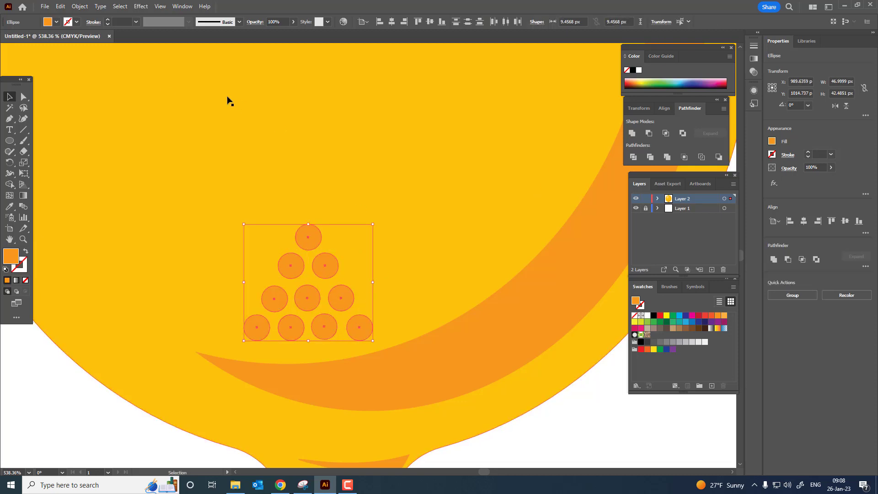
pyautogui.click(79, 6)
pyautogui.click(92, 59)
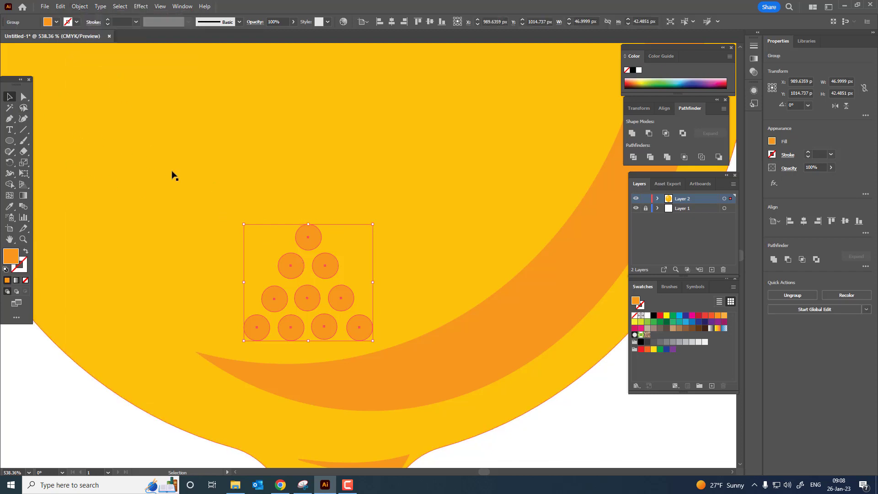
# Skew the dot group with Free Transform by pulling its top edge left and down, making it about 47.5 by 38.6 px.
pyautogui.press('e')
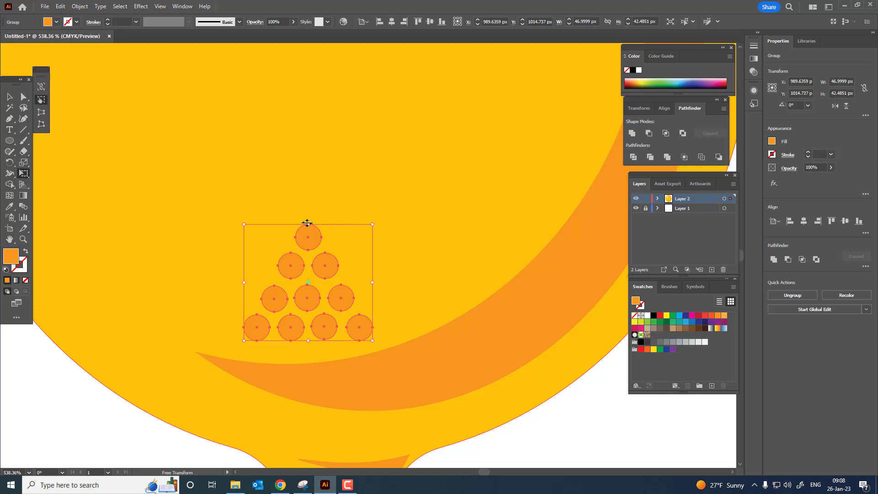
pyautogui.moveTo(306, 222); pyautogui.dragTo(268, 235)
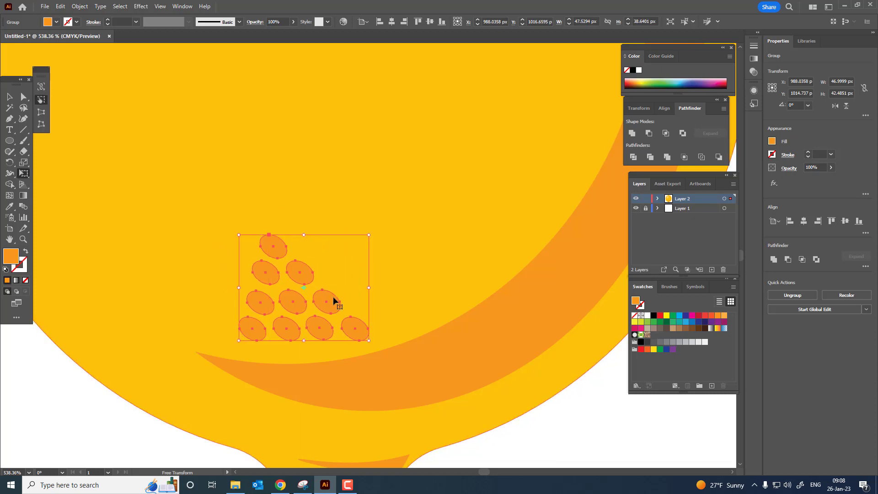
pyautogui.click(9, 98)
# Scale the dot group down to about 36 by 29 px, place it by the crescent's lower-left end and rotate it about 3.2°.
pyautogui.press('z')
pyautogui.moveTo(352, 204); pyautogui.dragTo(228, 274)
pyautogui.press('space')
pyautogui.moveTo(261, 196); pyautogui.dragTo(1, 80)
pyautogui.click(8, 98)
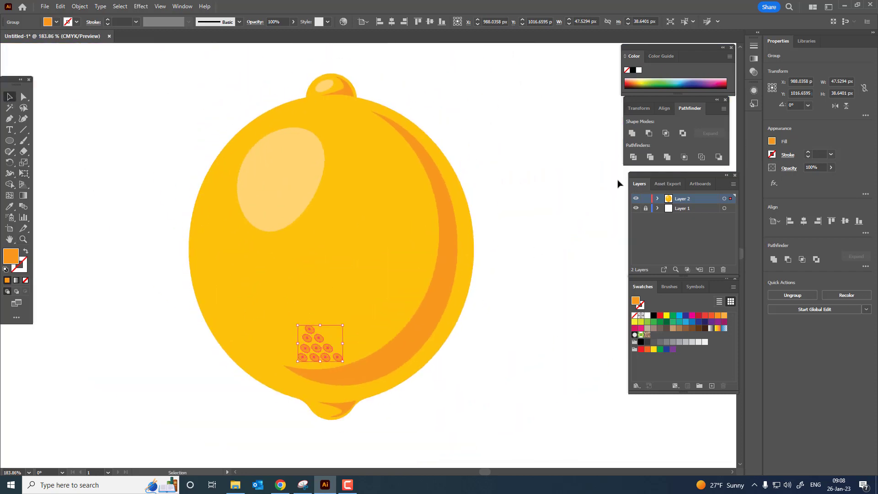
pyautogui.click(635, 136)
pyautogui.scroll(3, 355, 355)
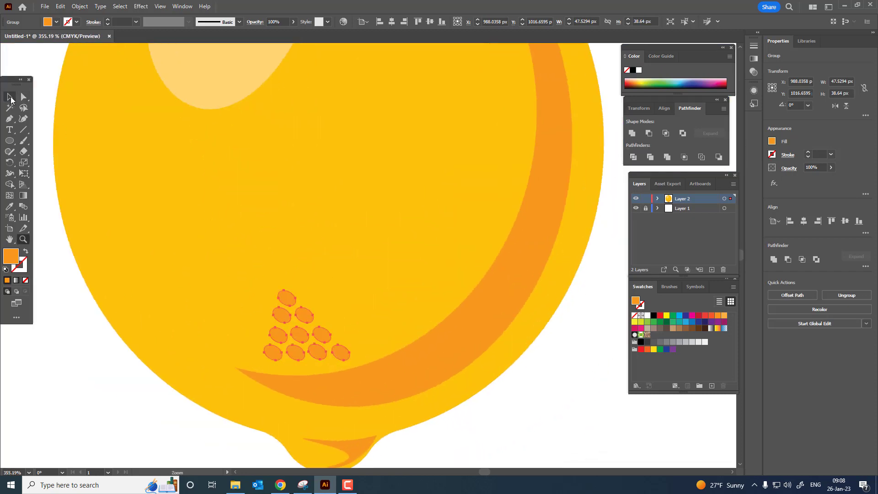
pyautogui.moveTo(264, 291); pyautogui.dragTo(285, 308)
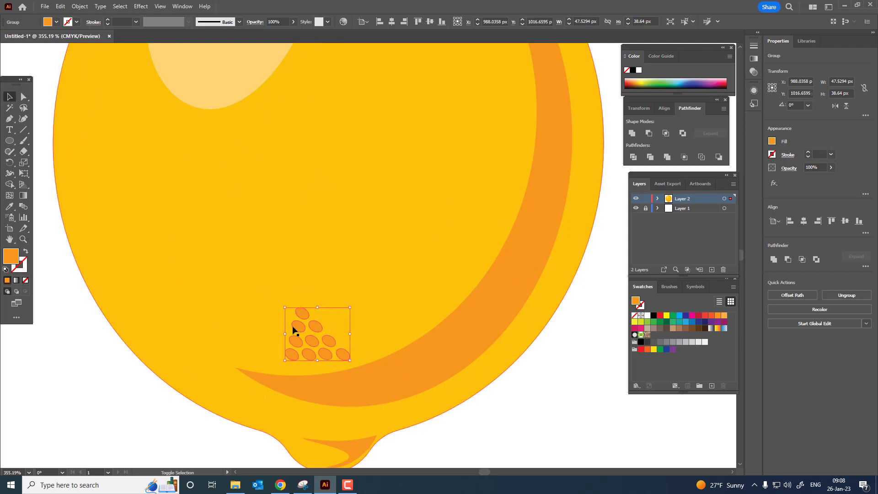
pyautogui.moveTo(325, 351); pyautogui.dragTo(309, 359)
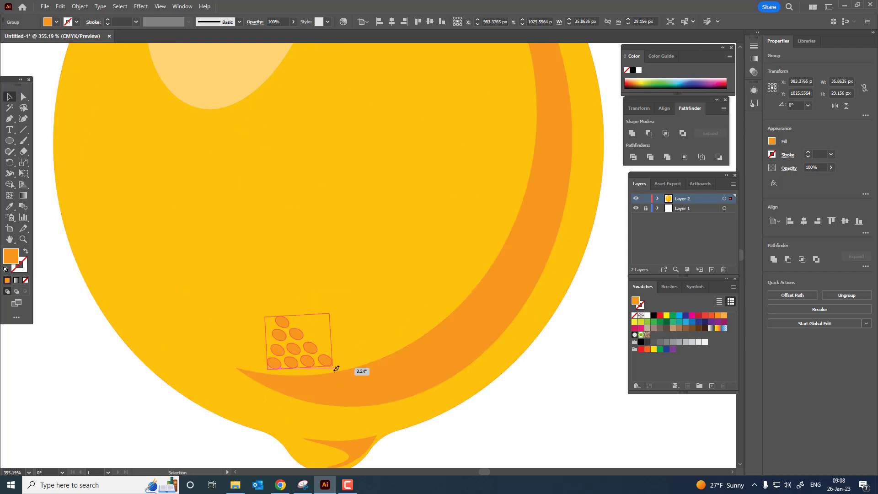
# Duplicate the dot group in front, move the copy to the large highlight's upper edge and fill it with the highlight's light yellow.
pyautogui.scroll(-3, 356, 302)
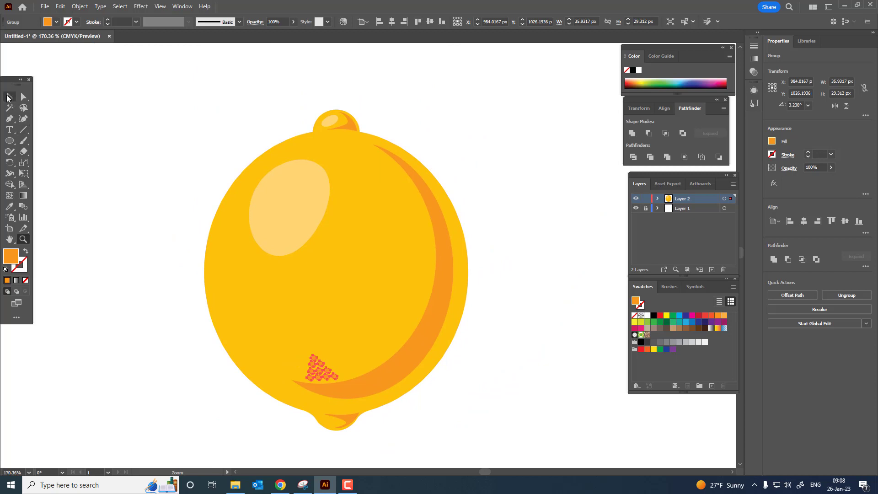
pyautogui.click(8, 97)
pyautogui.click(60, 6)
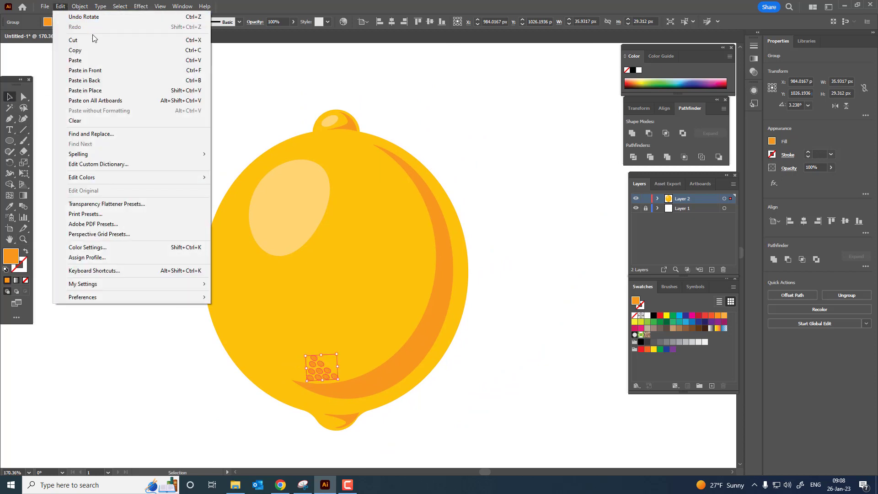
pyautogui.click(108, 70)
pyautogui.moveTo(329, 356); pyautogui.dragTo(425, 182)
pyautogui.click(18, 207)
pyautogui.click(273, 199)
# Reflect the light yellow dot group, rotate it so the triangle points down, and place it over the highlight's upper edge.
pyautogui.press('z')
pyautogui.click(9, 96)
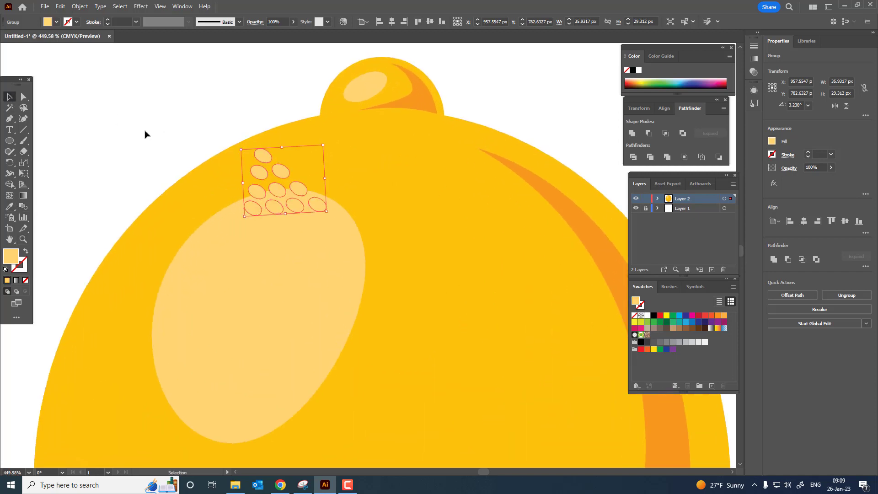
pyautogui.rightClick(266, 157)
pyautogui.moveTo(322, 306)
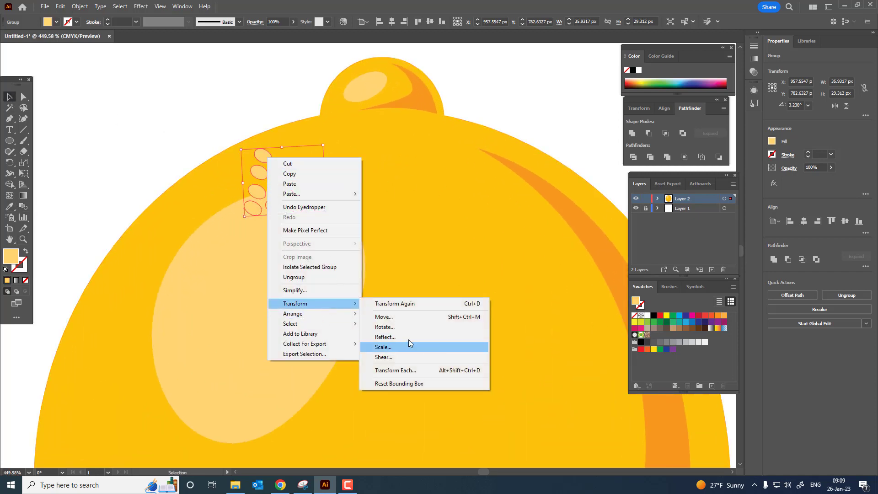
pyautogui.click(393, 337)
pyautogui.click(440, 300)
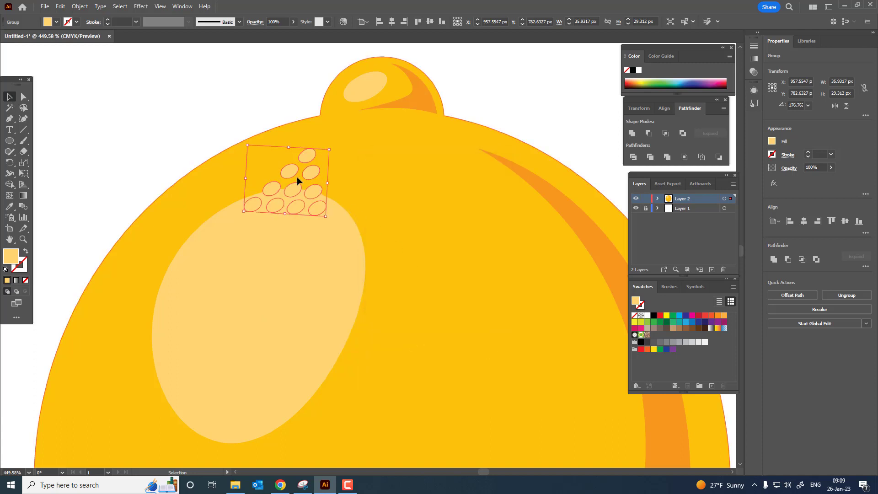
pyautogui.moveTo(311, 176); pyautogui.dragTo(130, 166)
# Duplicate the light yellow dot group and place the copy near the lemon's left edge, rotated so the triangle points up.
pyautogui.press('z')
pyautogui.moveTo(254, 240); pyautogui.dragTo(279, 240)
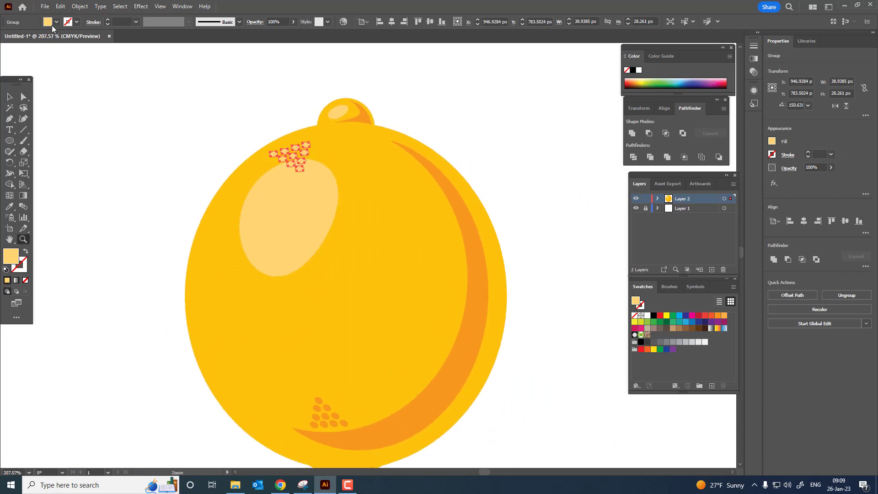
pyautogui.click(61, 7)
pyautogui.click(80, 50)
pyautogui.click(60, 6)
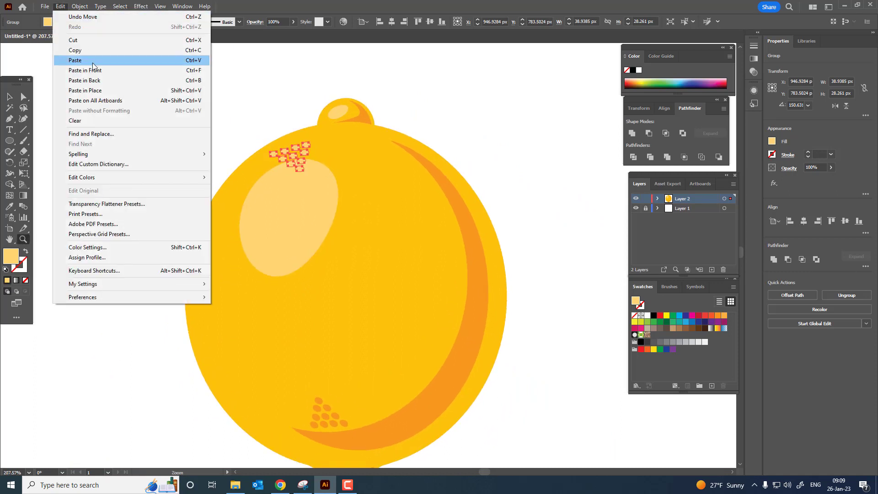
pyautogui.click(85, 70)
pyautogui.moveTo(294, 147); pyautogui.dragTo(236, 301)
pyautogui.press('z')
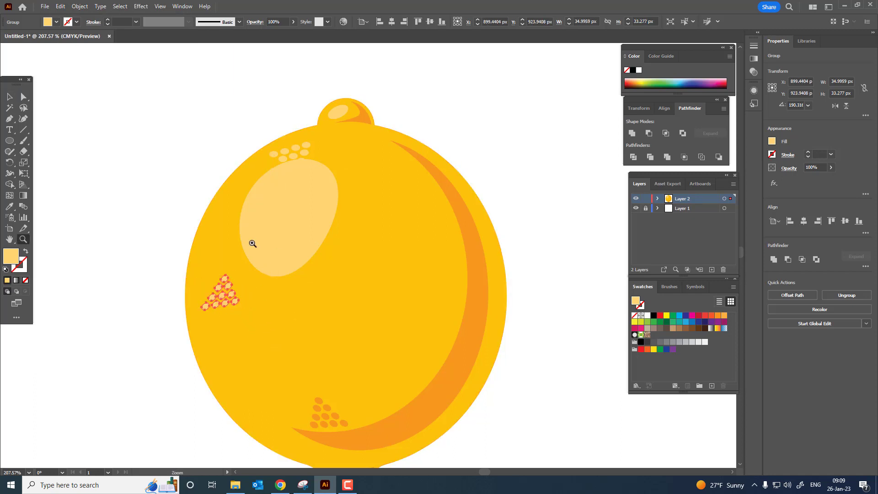
pyautogui.moveTo(251, 241); pyautogui.dragTo(147, 249)
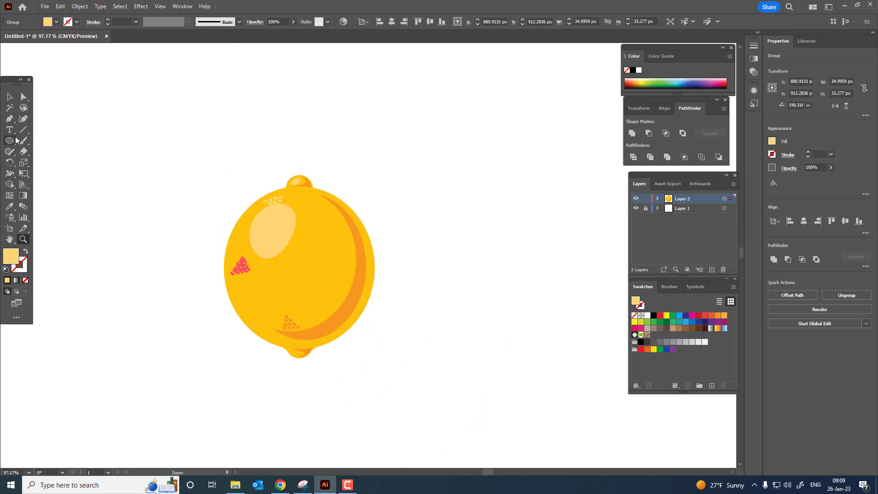
# Draw a small ellipse about 5.1 by 7.5 px inside the crescent's upper curve and fill it with the shadow orange.
pyautogui.moveTo(341, 256); pyautogui.dragTo(345, 260)
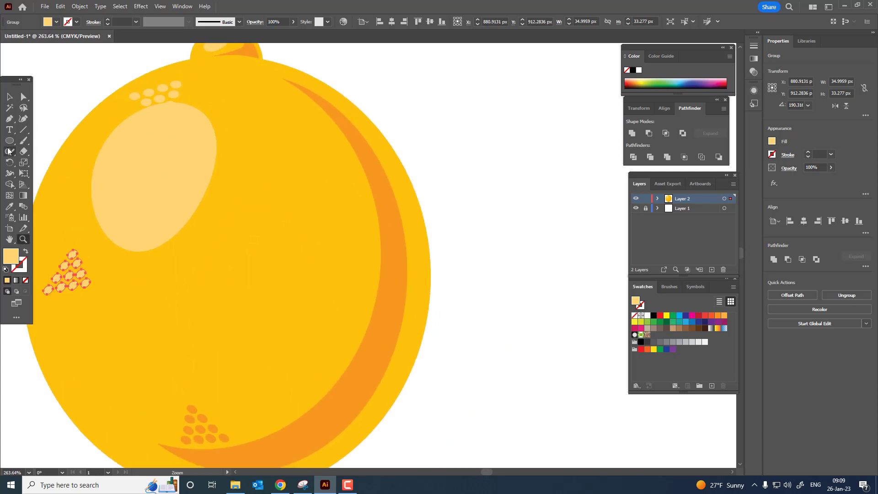
pyautogui.moveTo(353, 192); pyautogui.dragTo(360, 202)
pyautogui.press('z')
pyautogui.moveTo(380, 206); pyautogui.dragTo(451, 284)
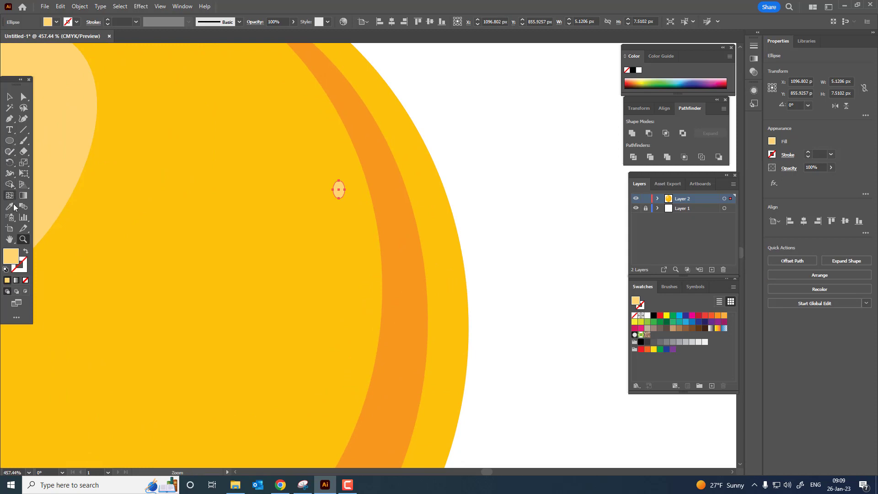
pyautogui.click(12, 207)
pyautogui.click(397, 196)
# Rotate the small orange ellipse about 15.6° to follow the crescent's curve.
pyautogui.press('z')
pyautogui.moveTo(367, 171); pyautogui.dragTo(418, 201)
pyautogui.click(10, 98)
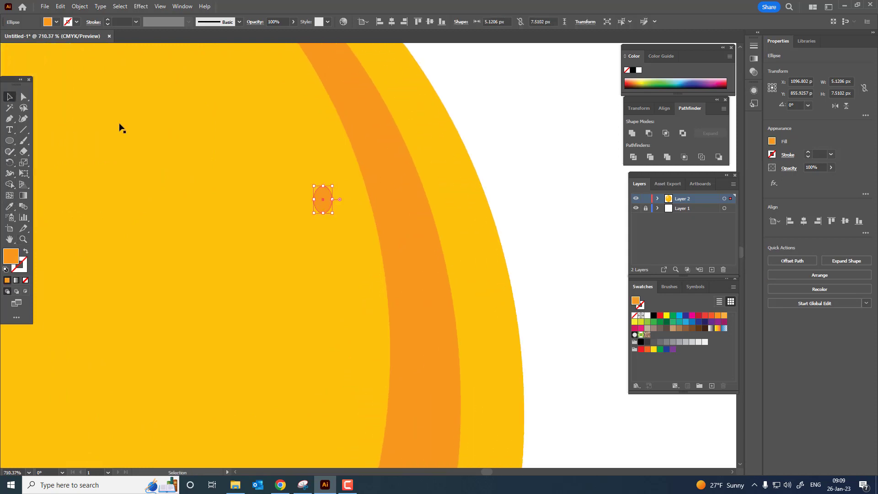
pyautogui.moveTo(340, 215); pyautogui.dragTo(341, 215)
pyautogui.click(612, 187)
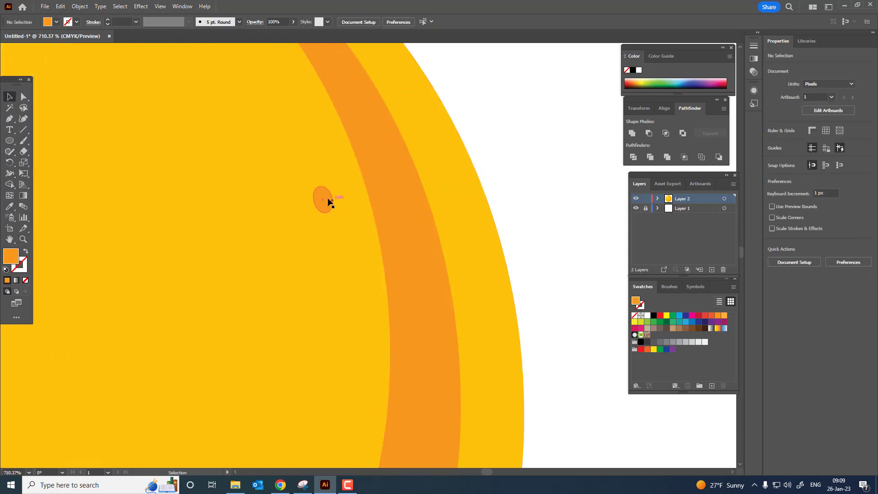
# Duplicate the tilted ellipse and place the copy just below it along the crescent's inner edge.
pyautogui.click(328, 202)
pyautogui.click(60, 7)
pyautogui.click(74, 51)
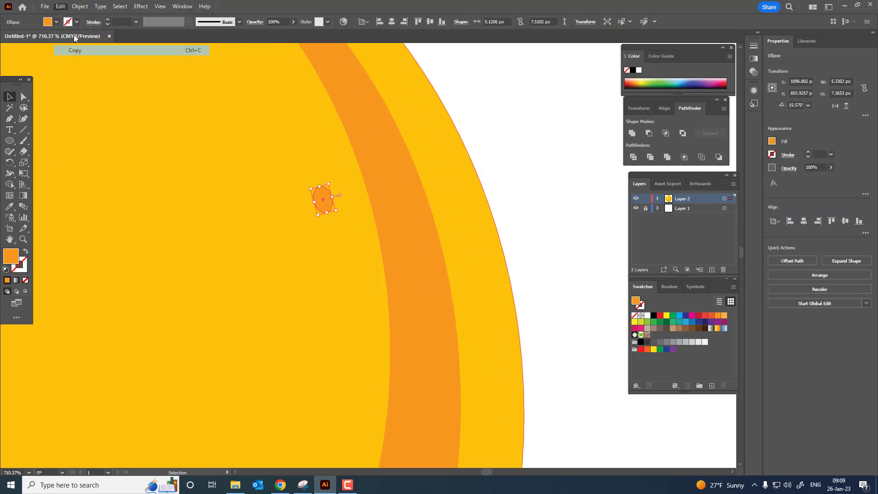
pyautogui.click(63, 8)
pyautogui.click(77, 67)
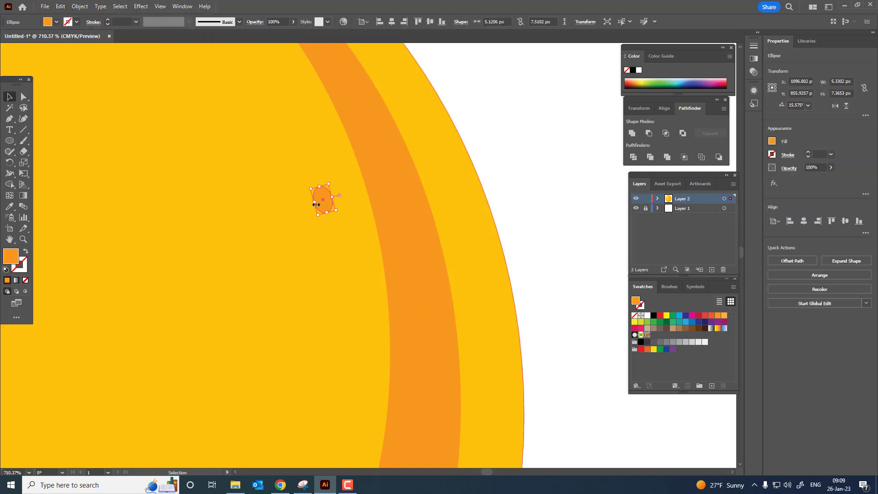
pyautogui.moveTo(338, 213); pyautogui.dragTo(335, 238)
pyautogui.click(466, 215)
# Add a third ellipse below the second one and adjust its rotation to about 6.2°.
pyautogui.click(60, 6)
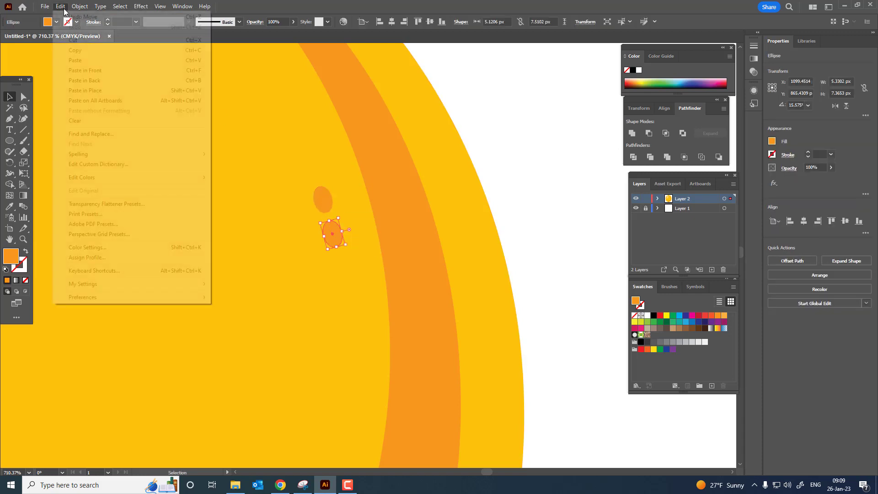
pyautogui.click(84, 58)
pyautogui.click(60, 7)
pyautogui.click(85, 70)
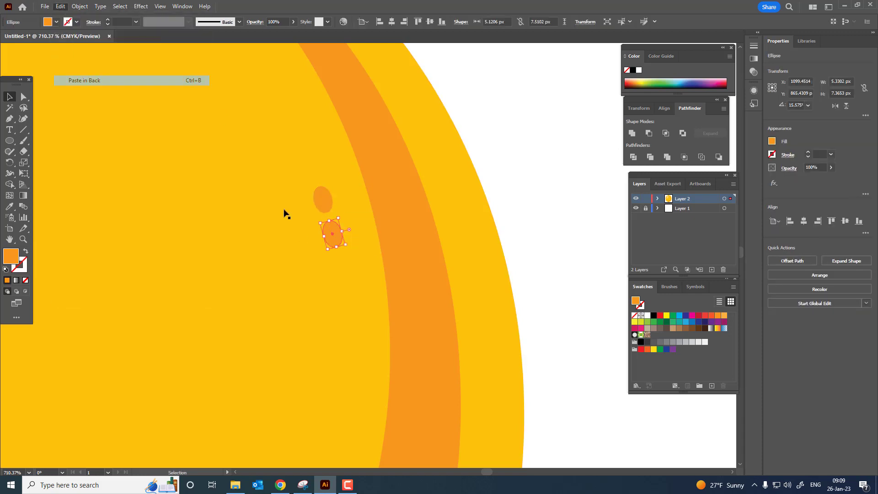
pyautogui.moveTo(339, 275); pyautogui.dragTo(356, 281)
# Copy the third ellipse, place the copy beneath it and adjust its rotation to about 2°.
pyautogui.click(60, 6)
pyautogui.click(80, 49)
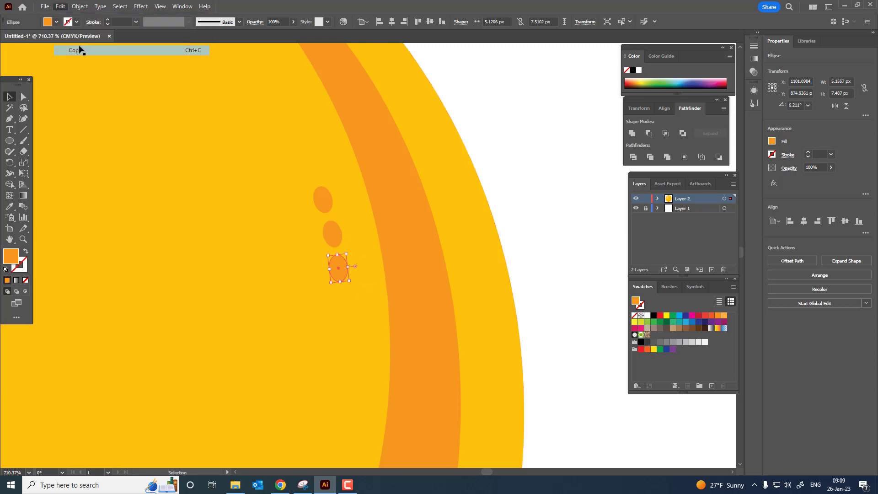
pyautogui.click(60, 7)
pyautogui.click(85, 81)
pyautogui.moveTo(338, 267); pyautogui.dragTo(342, 302)
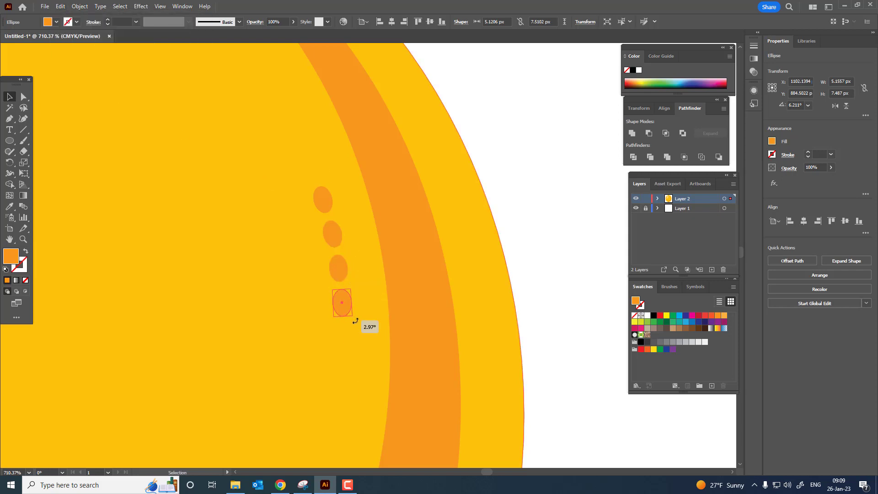
# Copy the lowest ellipse and place the copy up and to its left to start a second staggered column.
pyautogui.click(60, 7)
pyautogui.click(60, 6)
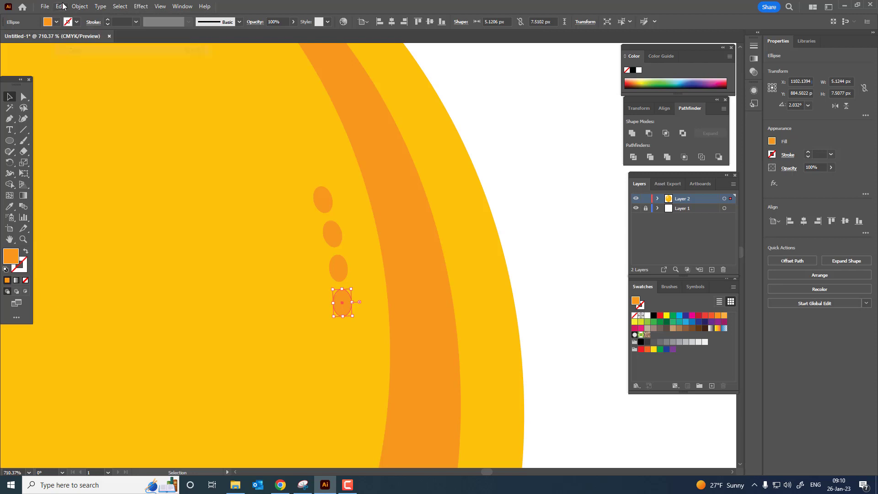
pyautogui.click(60, 6)
pyautogui.click(111, 70)
pyautogui.click(60, 6)
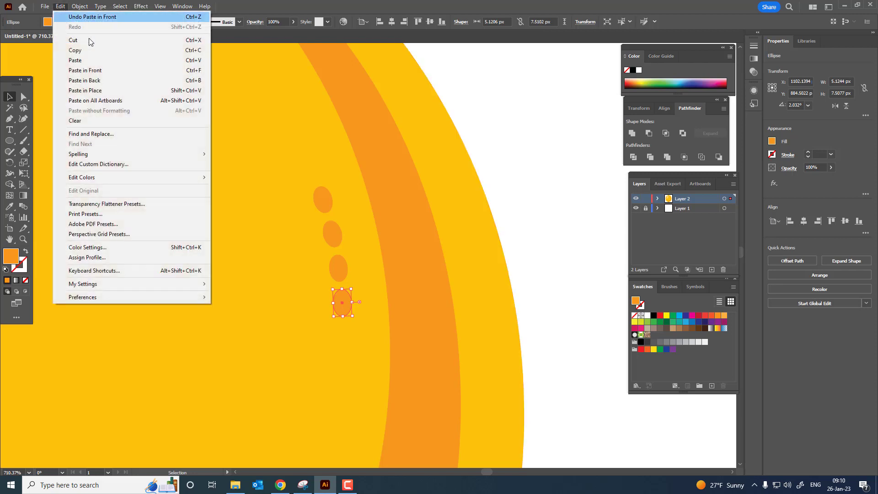
pyautogui.click(101, 70)
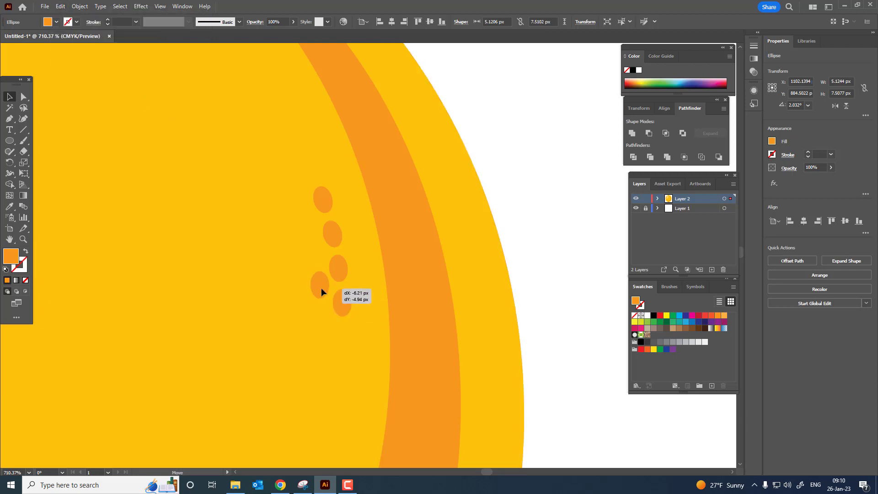
pyautogui.moveTo(321, 291); pyautogui.dragTo(316, 294)
# Duplicate the second column's ellipse and place the copy directly above it, between the second and third ellipses of the first column.
pyautogui.click(60, 7)
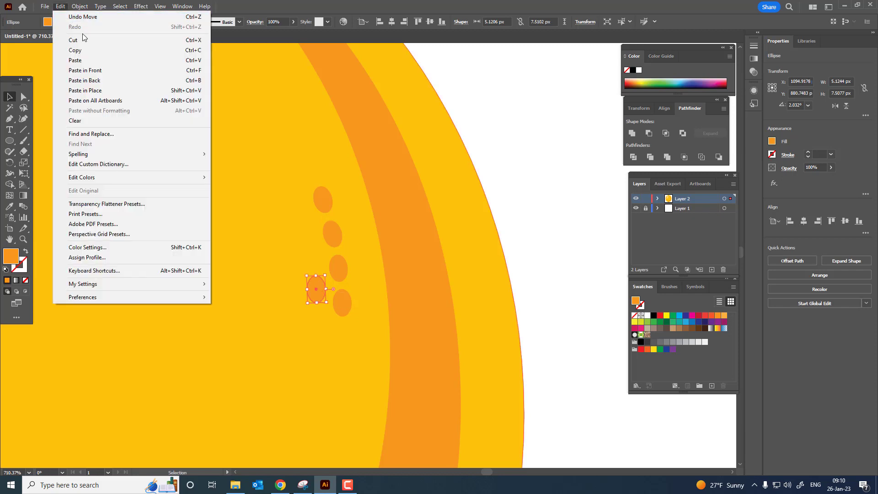
pyautogui.click(60, 6)
pyautogui.click(60, 7)
pyautogui.moveTo(80, 6)
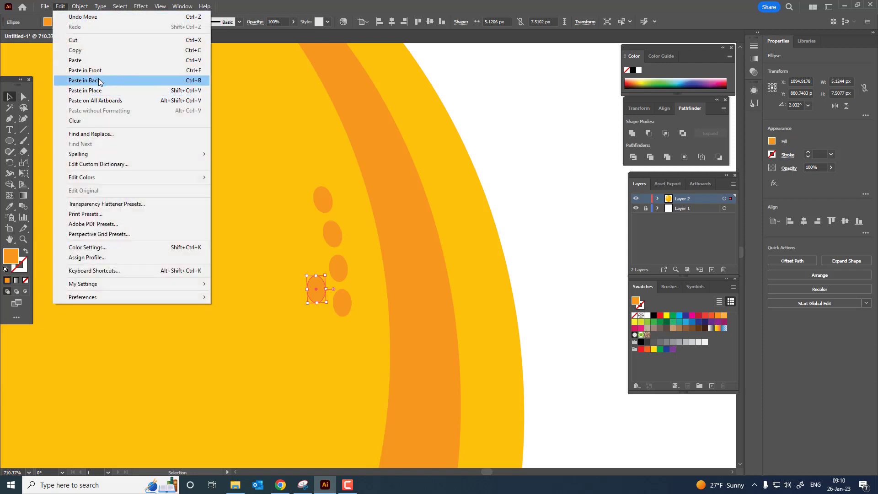
pyautogui.click(99, 81)
pyautogui.moveTo(319, 287); pyautogui.dragTo(384, 257)
pyautogui.press('z')
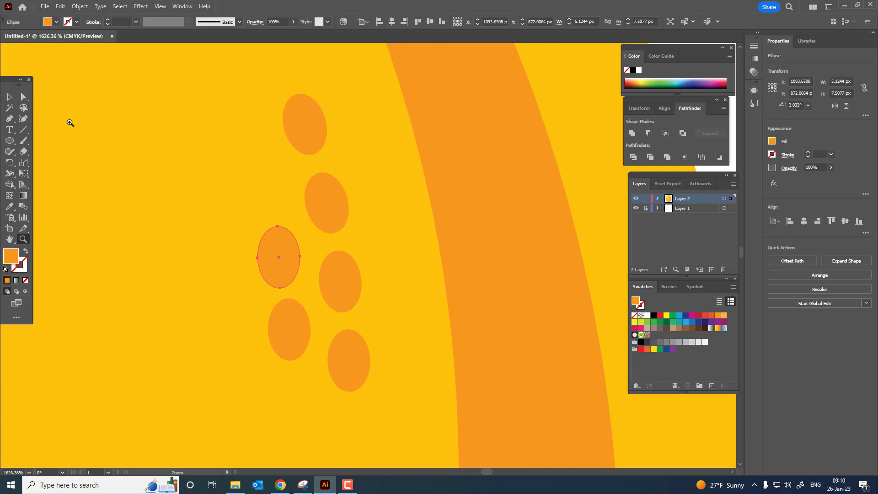
# Rotate the upper ellipse of the second column to about 6.2°.
pyautogui.click(9, 97)
pyautogui.moveTo(283, 270); pyautogui.dragTo(311, 283)
pyautogui.press('z')
pyautogui.moveTo(303, 213); pyautogui.dragTo(238, 233)
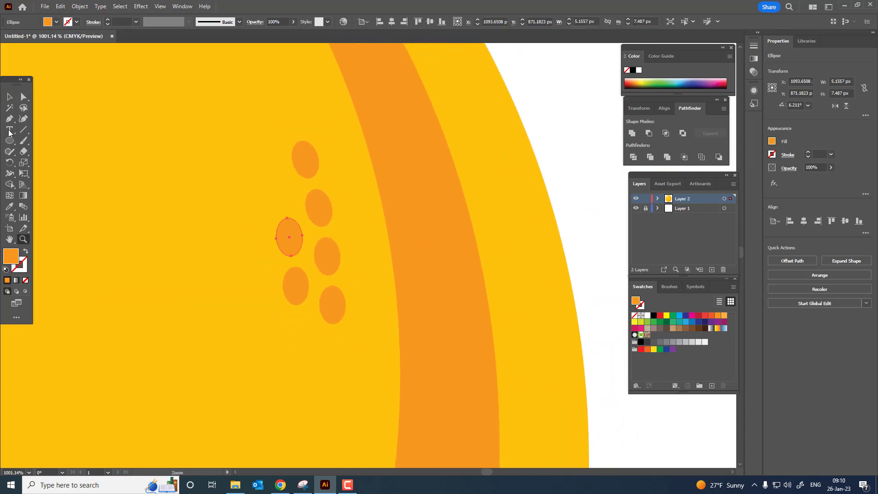
pyautogui.press('v')
# Copy that rotated ellipse in front and place the copy to the left of the second column as the triangle's outer dot.
pyautogui.press('z')
pyautogui.moveTo(438, 271); pyautogui.dragTo(402, 297)
pyautogui.click(60, 6)
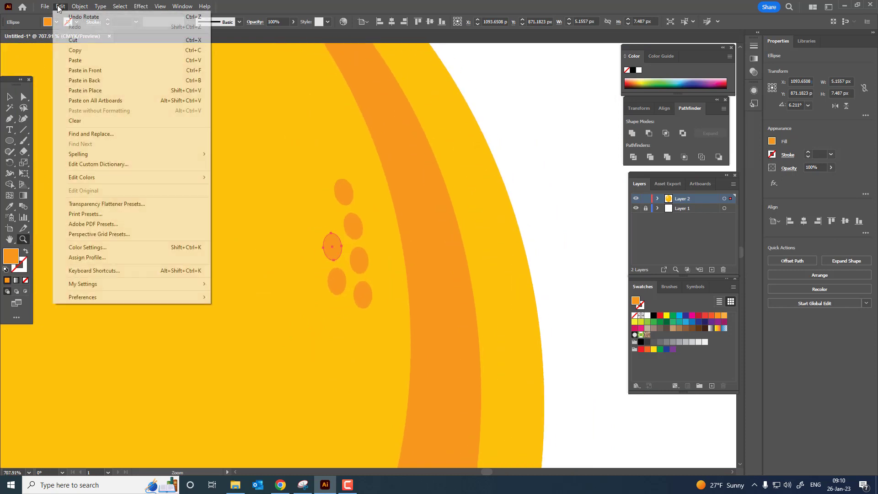
pyautogui.click(76, 50)
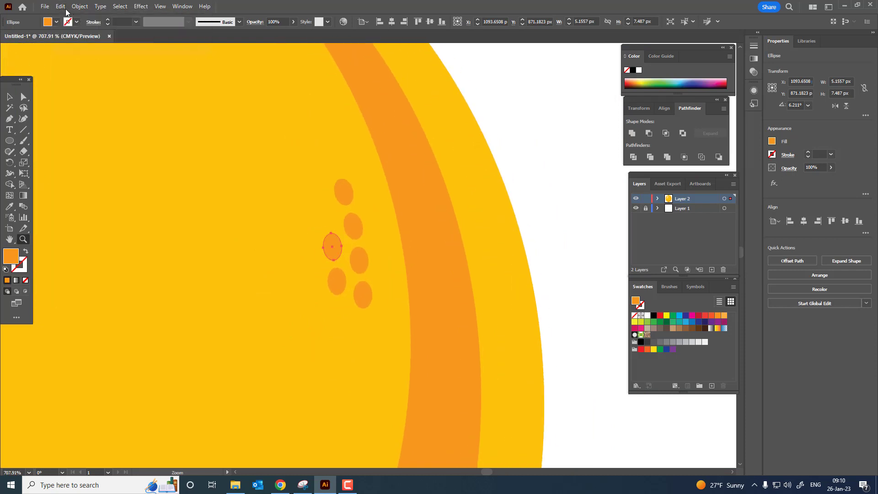
pyautogui.click(60, 7)
pyautogui.click(86, 70)
pyautogui.press('v')
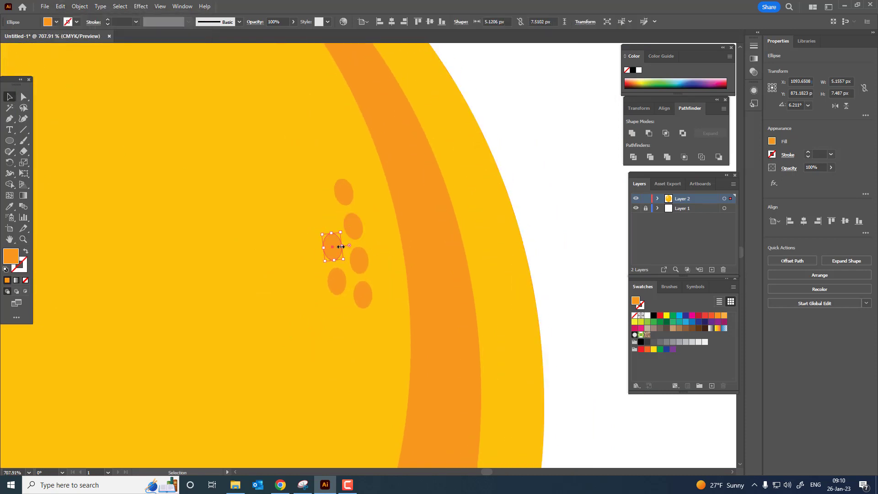
pyautogui.moveTo(305, 273); pyautogui.dragTo(317, 271)
pyautogui.press('z')
pyautogui.moveTo(361, 203); pyautogui.dragTo(176, 252)
pyautogui.moveTo(225, 280); pyautogui.dragTo(274, 322)
pyautogui.moveTo(255, 253); pyautogui.dragTo(250, 285)
pyautogui.click(9, 98)
# Select all seven orange peel dots beside the crescent shadow and group them.
pyautogui.press('z')
pyautogui.moveTo(419, 260); pyautogui.dragTo(641, 389)
pyautogui.click(9, 97)
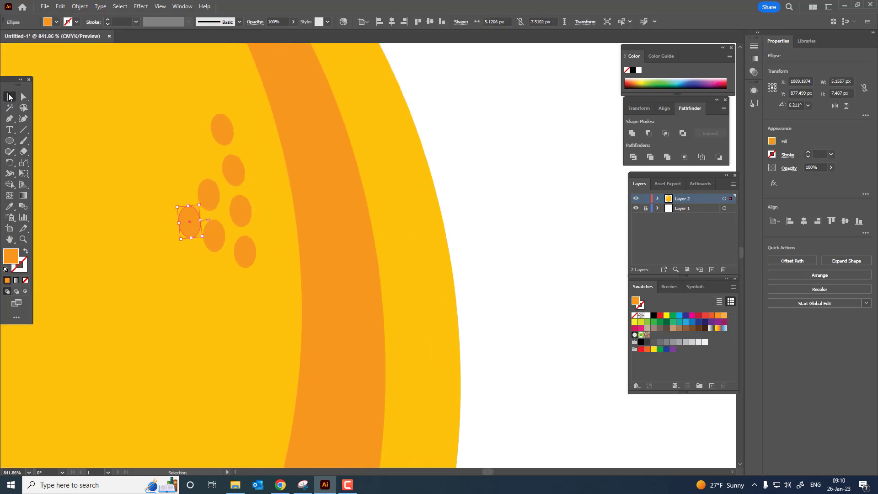
pyautogui.keyDown('shift'); pyautogui.click(215, 124); pyautogui.keyUp('shift')
pyautogui.keyDown('shift'); pyautogui.click(249, 263); pyautogui.keyUp('shift')
pyautogui.keyDown('shift'); pyautogui.click(217, 242); pyautogui.keyUp('shift')
pyautogui.keyDown('shift'); pyautogui.click(211, 196); pyautogui.keyUp('shift')
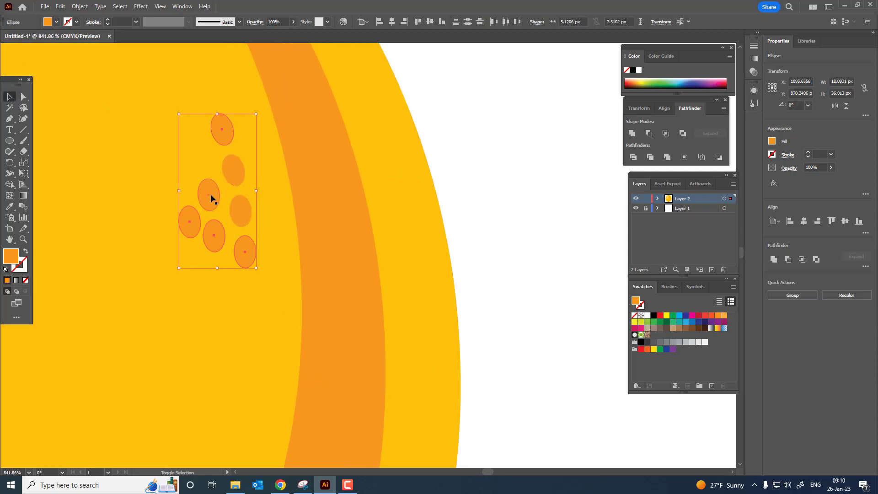
pyautogui.keyDown('shift'); pyautogui.click(242, 215); pyautogui.keyUp('shift')
pyautogui.keyDown('shift'); pyautogui.click(236, 177); pyautogui.keyUp('shift')
pyautogui.click(78, 7)
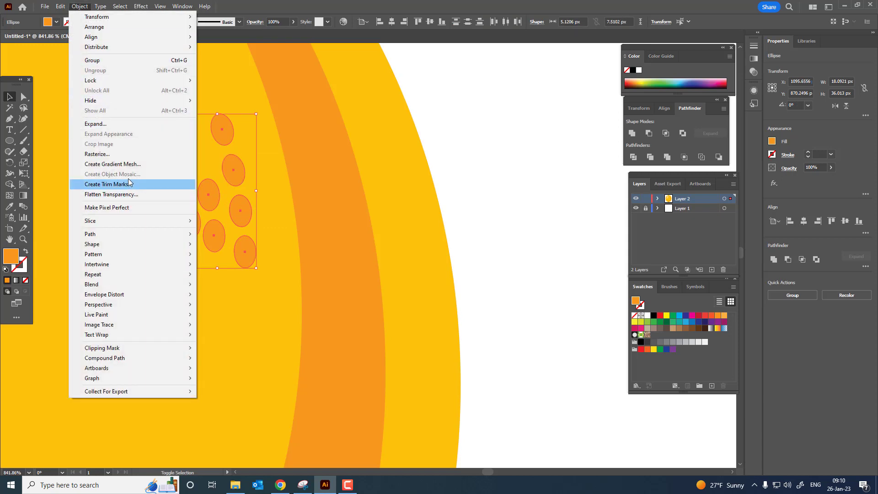
pyautogui.moveTo(60, 7)
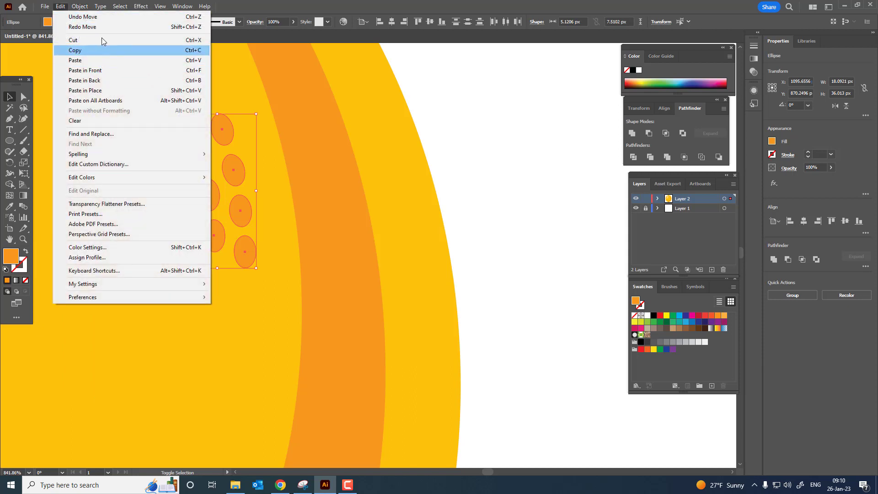
pyautogui.click(92, 60)
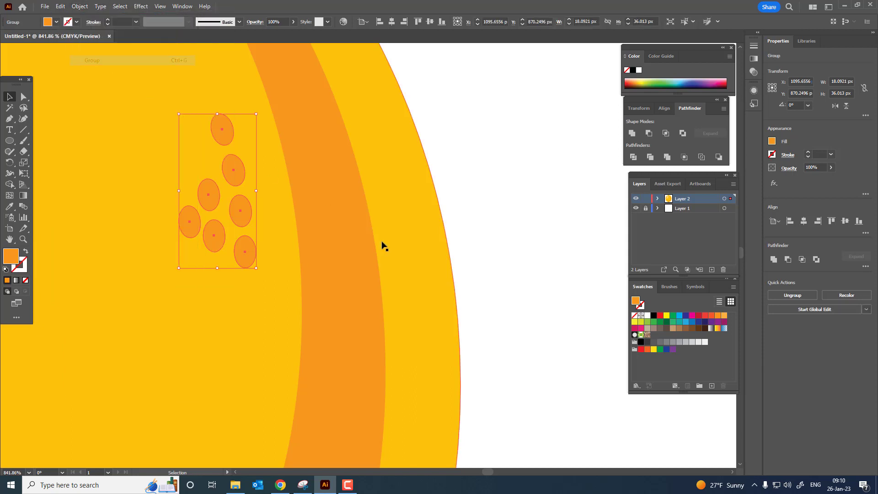
pyautogui.click(510, 257)
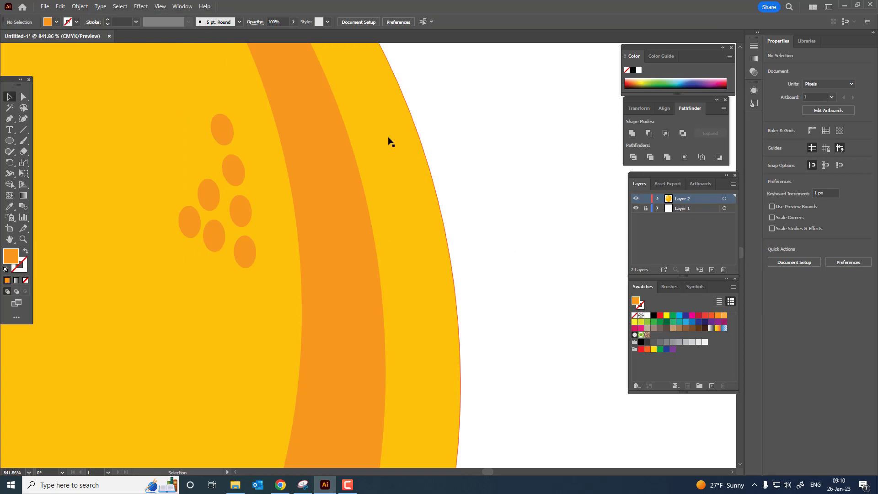
# Draw a circle about 78 px across right of the lemon's centre and fill it with the white sampled from the background.
pyautogui.moveTo(340, 177); pyautogui.dragTo(373, 265)
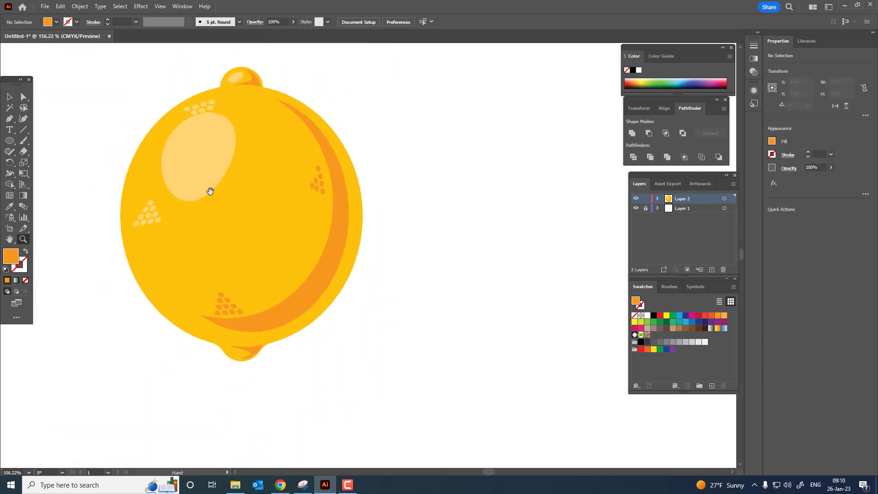
pyautogui.moveTo(216, 197); pyautogui.dragTo(227, 194)
pyautogui.moveTo(397, 220); pyautogui.dragTo(286, 232)
pyautogui.moveTo(308, 215); pyautogui.dragTo(347, 283)
pyautogui.moveTo(343, 252)
pyautogui.mouseDown()
pyautogui.moveTo(365, 258)
pyautogui.moveTo(340, 236)
pyautogui.mouseUp()
pyautogui.moveTo(334, 190); pyautogui.dragTo(405, 262)
pyautogui.press('i')
pyautogui.click(126, 237)
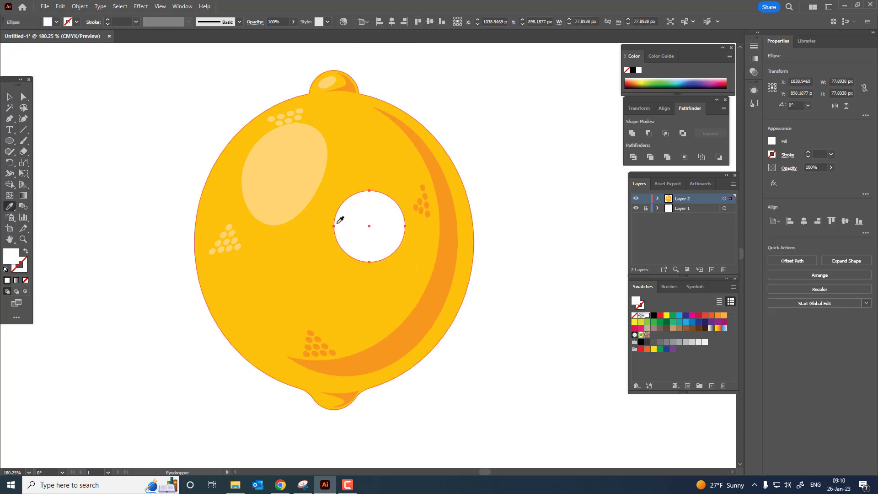
# Stretch the white circle to about 78 by 90 px, rotate it about 6.2° and shift it left.
pyautogui.scroll(1, 343, 219)
pyautogui.press('v')
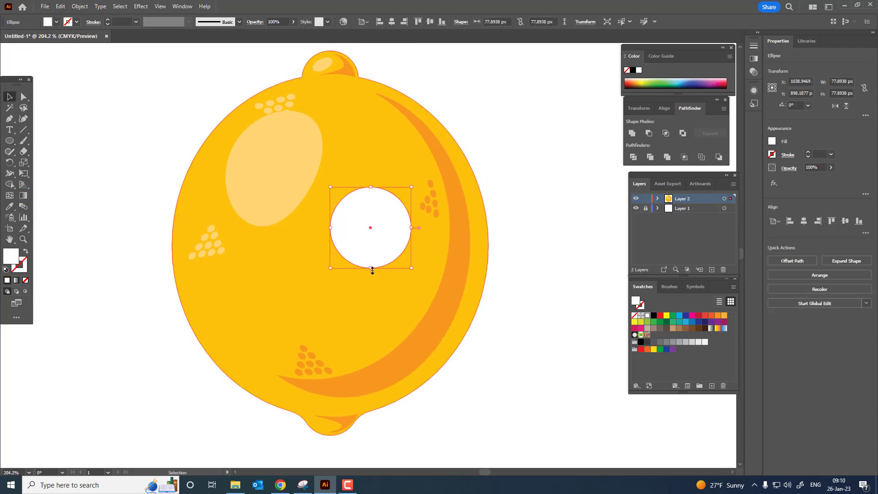
pyautogui.moveTo(371, 268); pyautogui.dragTo(343, 278)
pyautogui.hotkey('ctrl', 'shift', 'a')
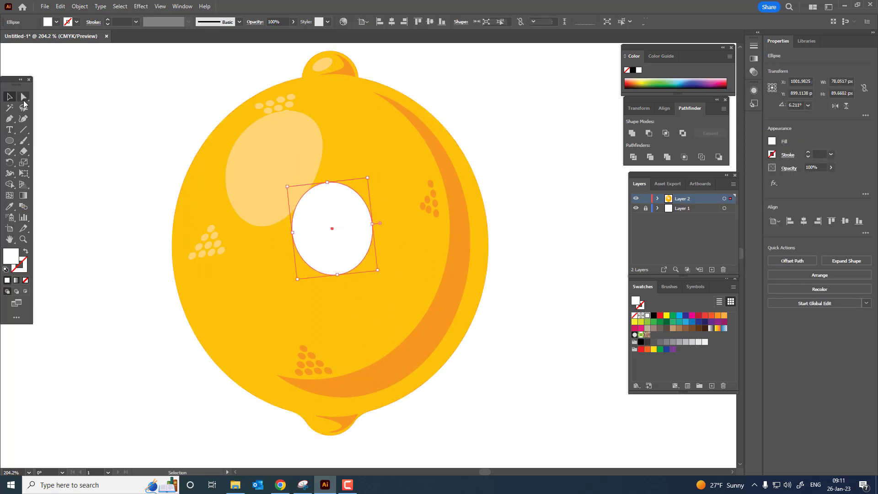
# Reshape the white ellipse into a slightly irregular eye by adjusting its lower and right anchor points.
pyautogui.press('a')
pyautogui.click(337, 276)
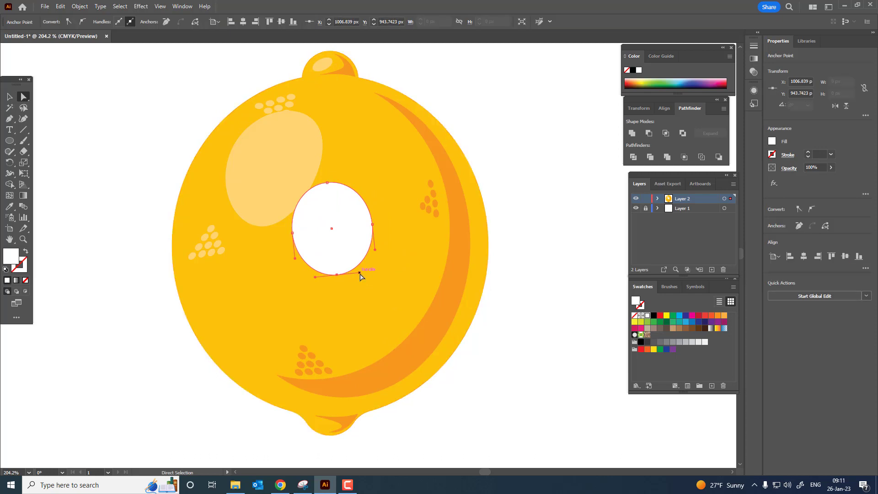
pyautogui.moveTo(372, 225); pyautogui.dragTo(379, 233)
pyautogui.scroll(-2, 284, 219)
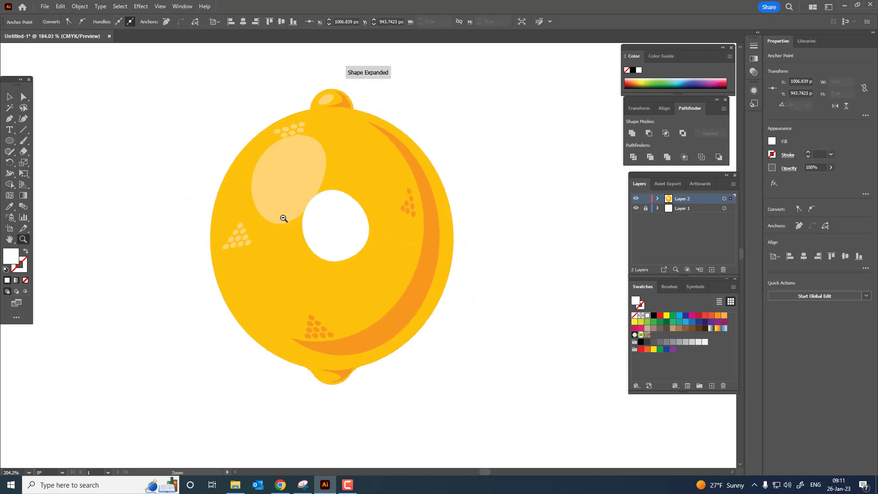
pyautogui.scroll(4, 373, 314)
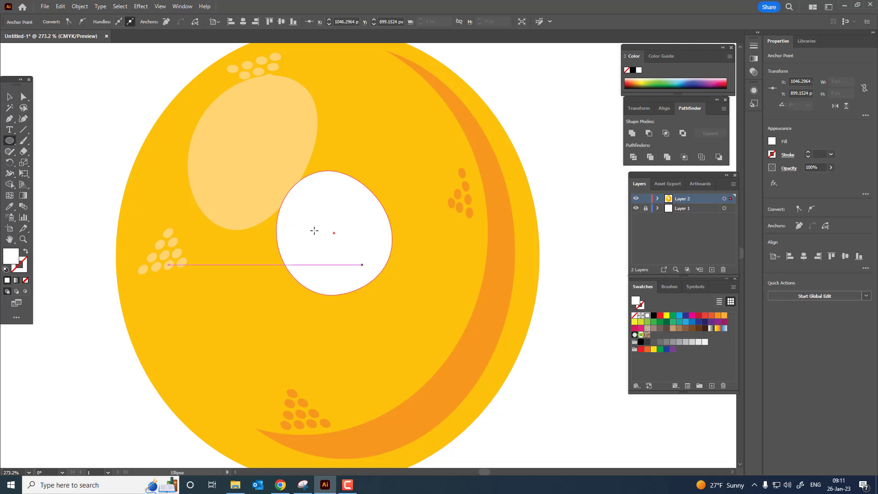
# Draw a pupil ellipse about 52 by 59 px inside the white eye and fill it with dark grey #272A2B.
pyautogui.click(11, 96)
pyautogui.press('z')
pyautogui.click(362, 247)
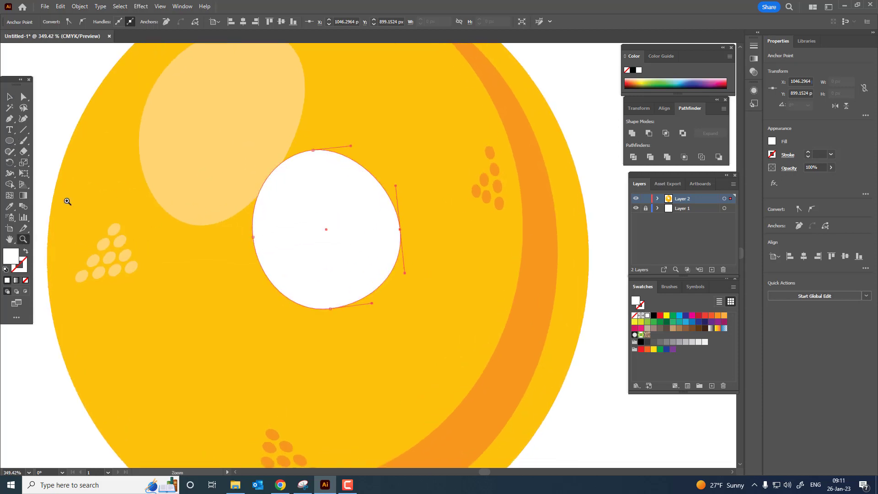
pyautogui.moveTo(277, 256); pyautogui.dragTo(358, 295)
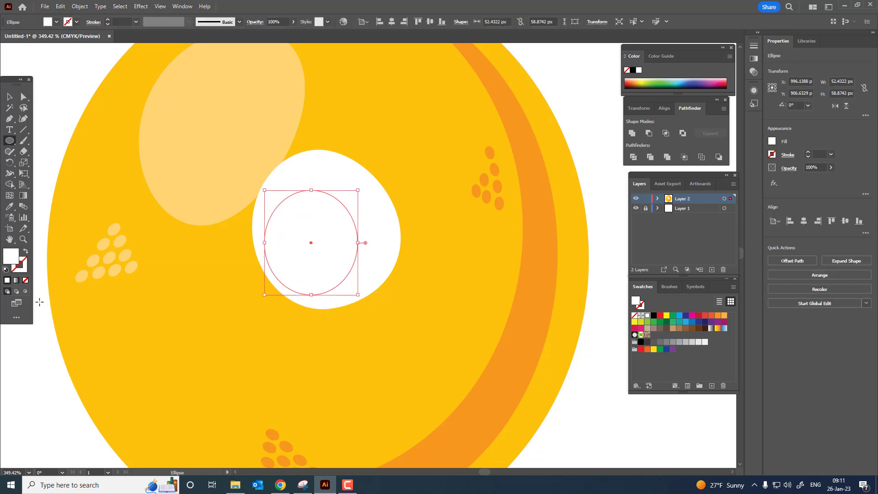
pyautogui.doubleClick(10, 258)
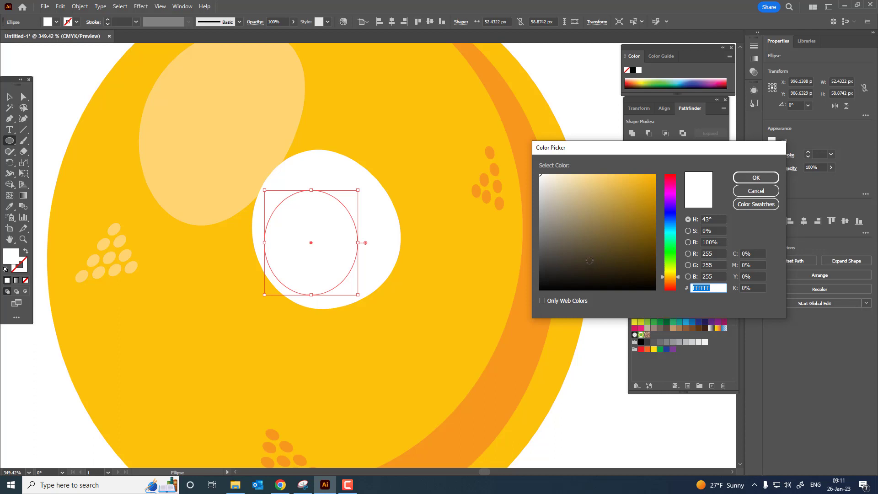
pyautogui.click(557, 266)
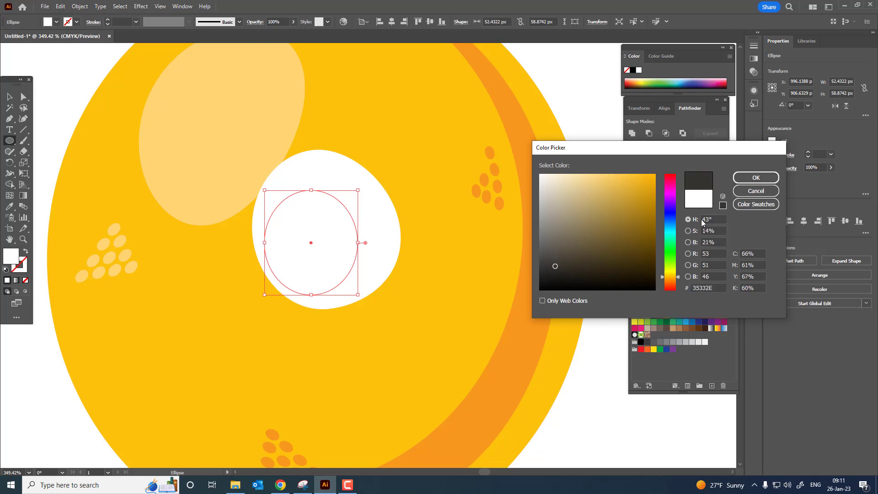
pyautogui.click(673, 231)
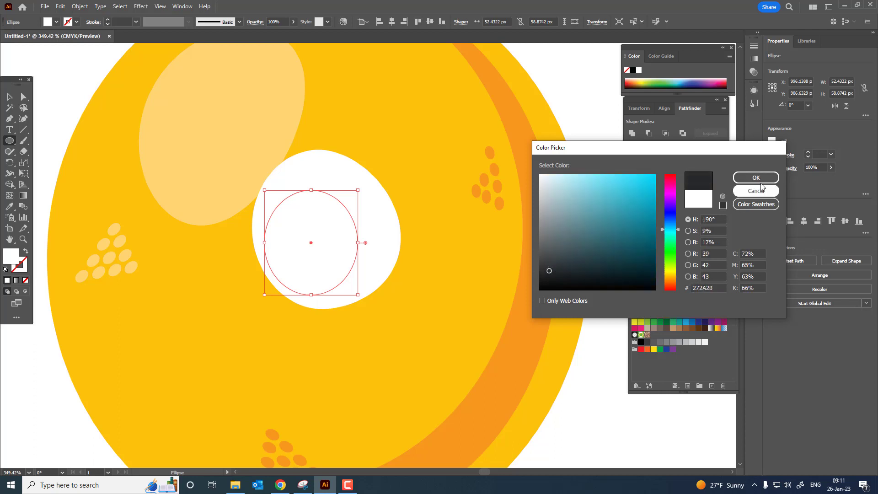
pyautogui.click(756, 178)
pyautogui.scroll(-5, 139, 246)
pyautogui.scroll(6, 304, 314)
# Rotate the dark pupil about 17.7° and nudge it slightly right and down inside the eye.
pyautogui.click(9, 97)
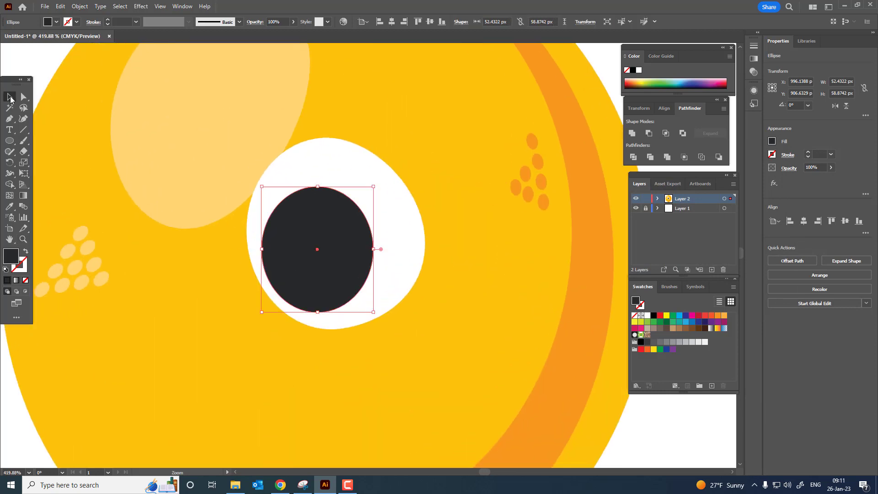
pyautogui.moveTo(384, 319); pyautogui.dragTo(403, 295)
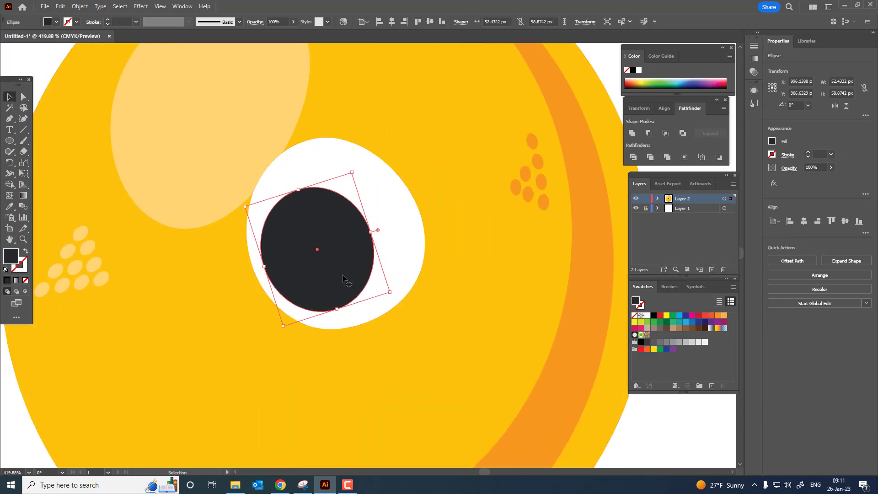
pyautogui.moveTo(343, 279); pyautogui.dragTo(349, 281)
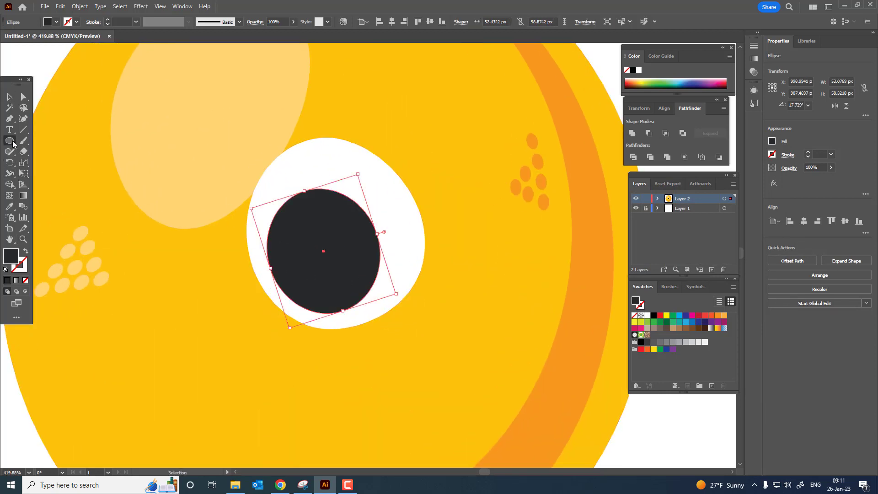
# Draw a highlight circle about 22 px across on the pupil's upper-right edge and fill it with the eye's white.
pyautogui.moveTo(320, 174); pyautogui.dragTo(370, 206)
pyautogui.click(9, 206)
pyautogui.click(392, 202)
pyautogui.press('z')
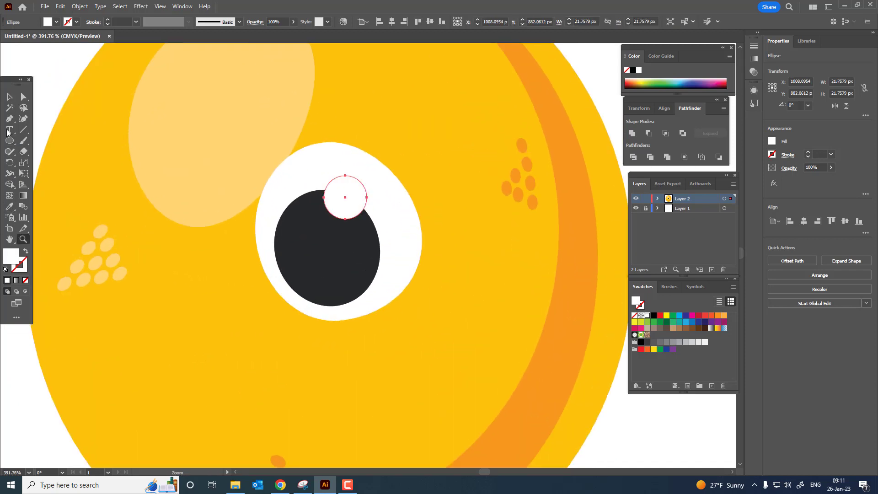
# Move the pupil up and slightly left, and shift the white highlight circle to the pupil's upper-right edge.
pyautogui.click(9, 96)
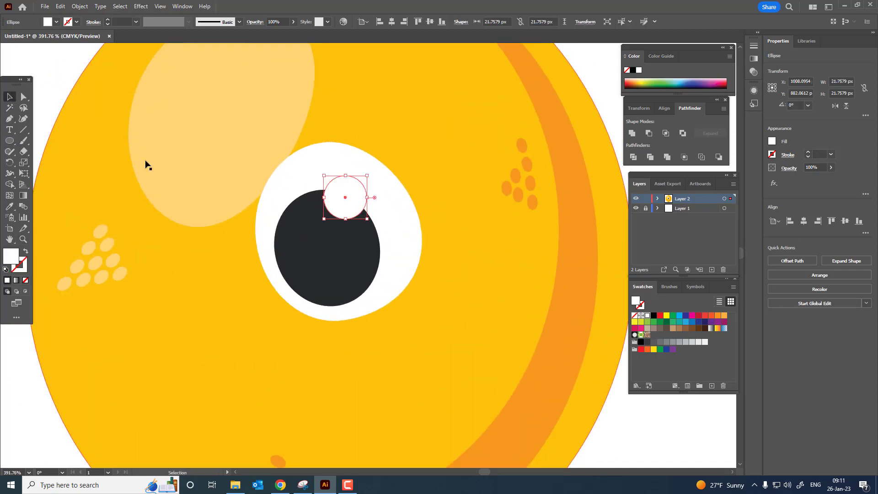
pyautogui.keyDown('shift'); pyautogui.click(340, 249); pyautogui.keyUp('shift')
pyautogui.moveTo(343, 259)
pyautogui.mouseDown()
pyautogui.moveTo(344, 246)
pyautogui.moveTo(353, 251)
pyautogui.mouseUp()
pyautogui.click(643, 426)
pyautogui.moveTo(346, 191); pyautogui.dragTo(363, 201)
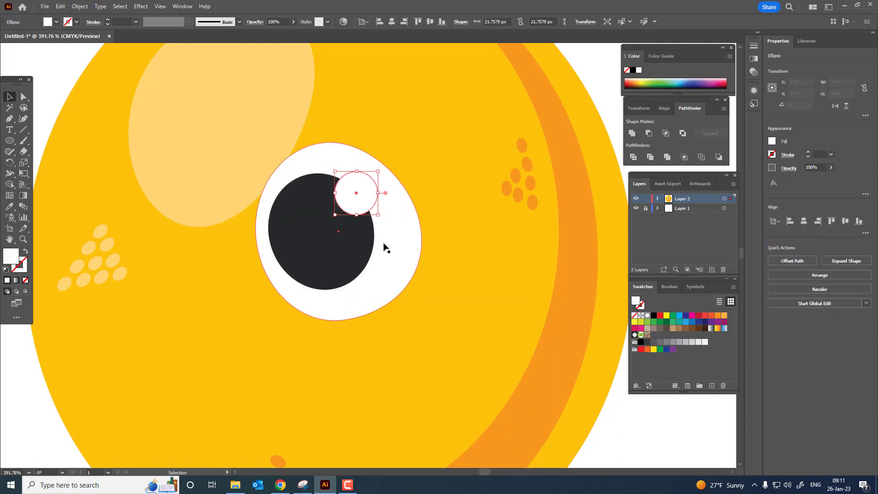
# Copy the highlight circle in front, reduce the copy to about 15 px and place it on the pupil's lower-left side.
pyautogui.click(61, 6)
pyautogui.click(90, 52)
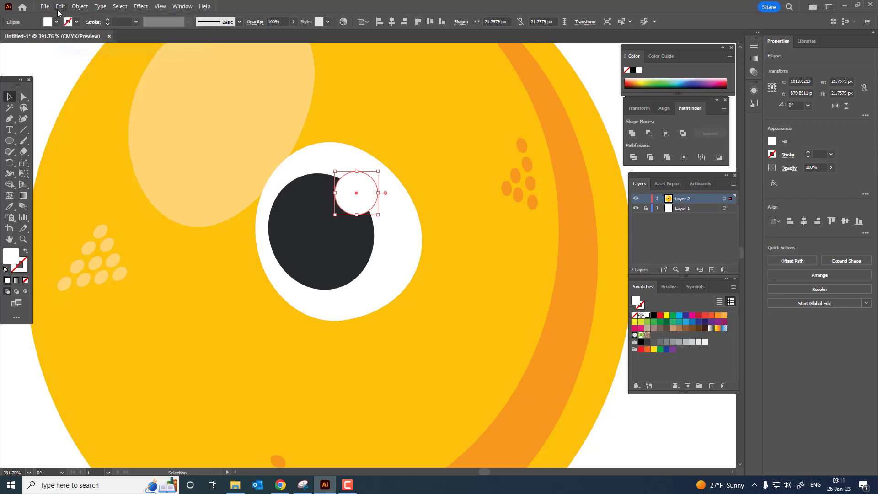
pyautogui.click(60, 6)
pyautogui.click(87, 70)
pyautogui.moveTo(346, 211); pyautogui.dragTo(371, 227)
pyautogui.hotkey('ctrl', 'space')
pyautogui.click(320, 213)
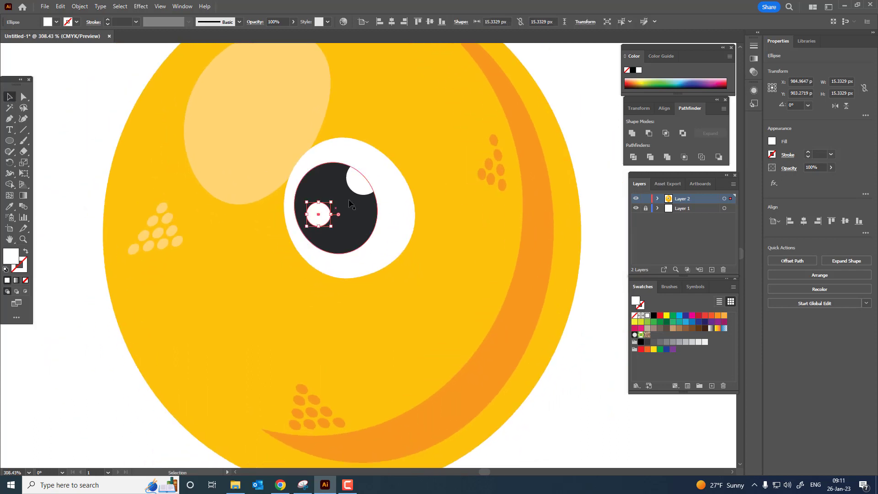
# Select both highlights, the pupil and the eye white, and group them as one eye.
pyautogui.keyDown('shift'); pyautogui.click(363, 177); pyautogui.keyUp('shift')
pyautogui.keyDown('shift'); pyautogui.click(371, 245); pyautogui.keyUp('shift')
pyautogui.keyDown('shift'); pyautogui.click(397, 247); pyautogui.keyUp('shift')
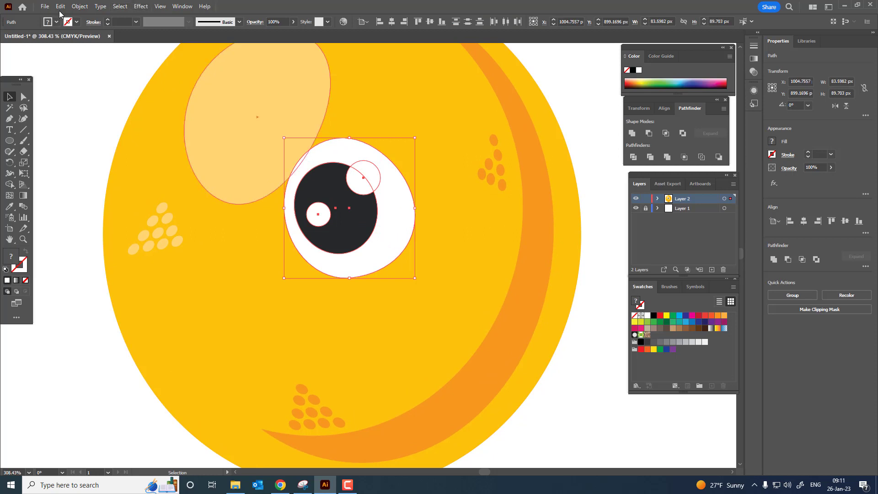
pyautogui.click(80, 6)
pyautogui.moveTo(92, 29)
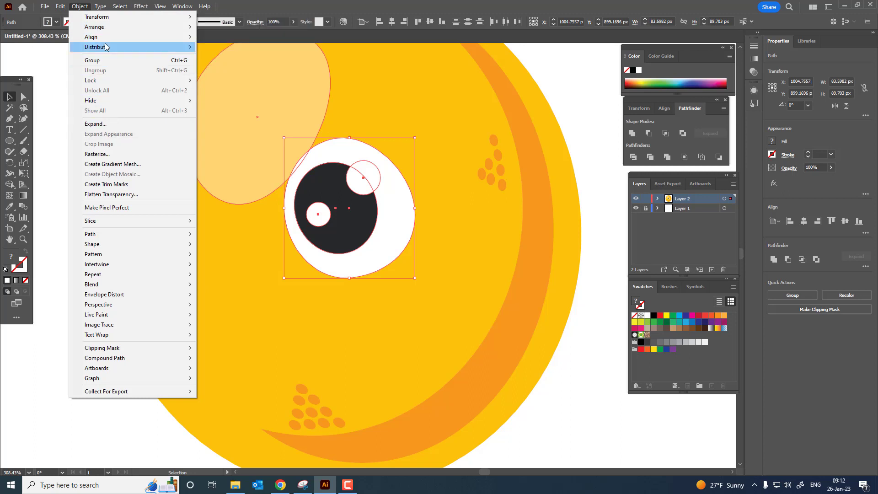
pyautogui.click(105, 60)
# Copy the eye group in front and place the copy to the left of the original as the second eye.
pyautogui.click(60, 6)
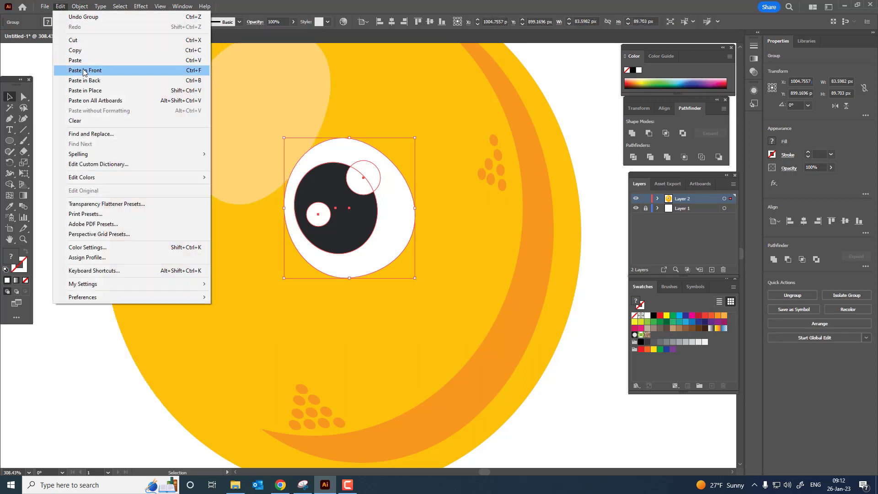
pyautogui.click(85, 51)
pyautogui.click(59, 6)
pyautogui.click(84, 70)
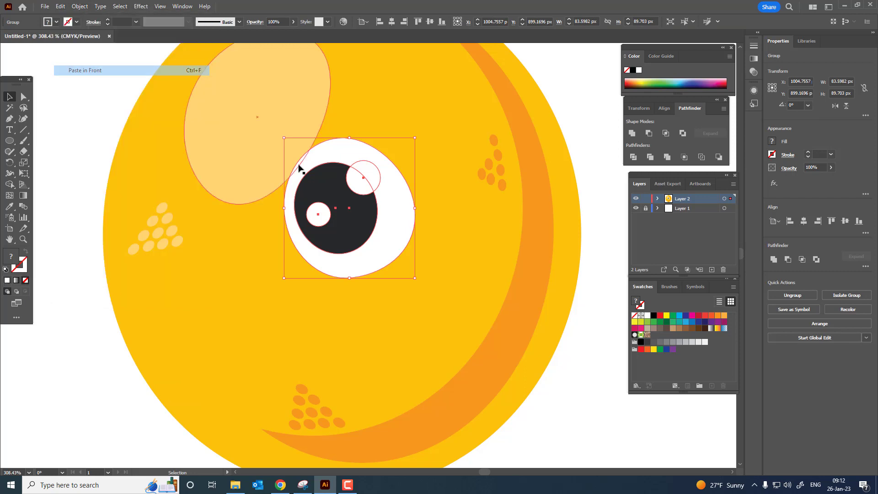
pyautogui.moveTo(300, 168); pyautogui.dragTo(295, 252)
pyautogui.press('z')
pyautogui.hotkey('ctrl', '0')
pyautogui.moveTo(295, 252); pyautogui.dragTo(263, 204)
pyautogui.moveTo(263, 204); pyautogui.dragTo(321, 266)
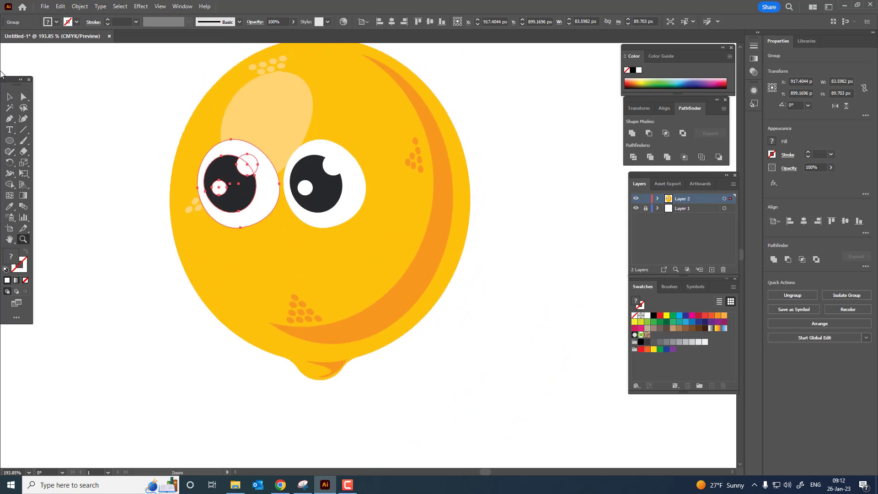
# Rotate the second eye slightly, mirror it across the vertical axis, and adjust its angle beside the first eye.
pyautogui.moveTo(282, 229)
pyautogui.mouseDown()
pyautogui.moveTo(257, 246)
pyautogui.moveTo(274, 224)
pyautogui.mouseUp()
pyautogui.rightClick(246, 173)
pyautogui.moveTo(298, 318)
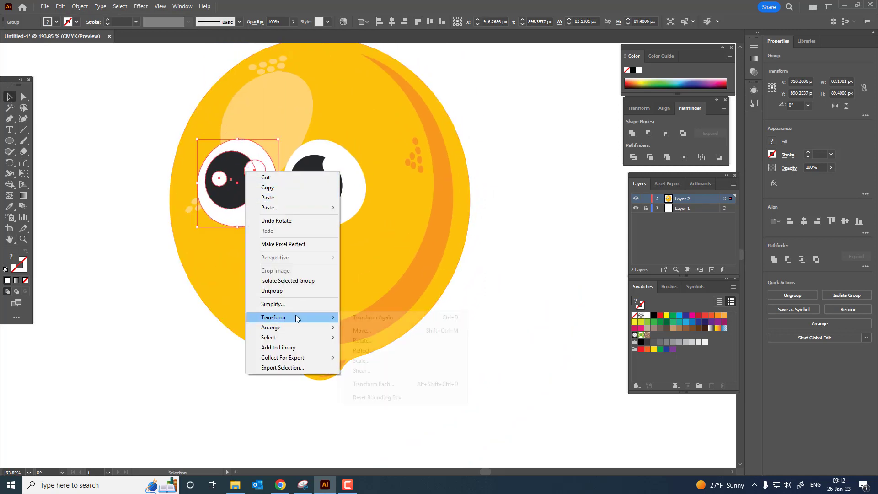
pyautogui.click(402, 351)
pyautogui.click(441, 298)
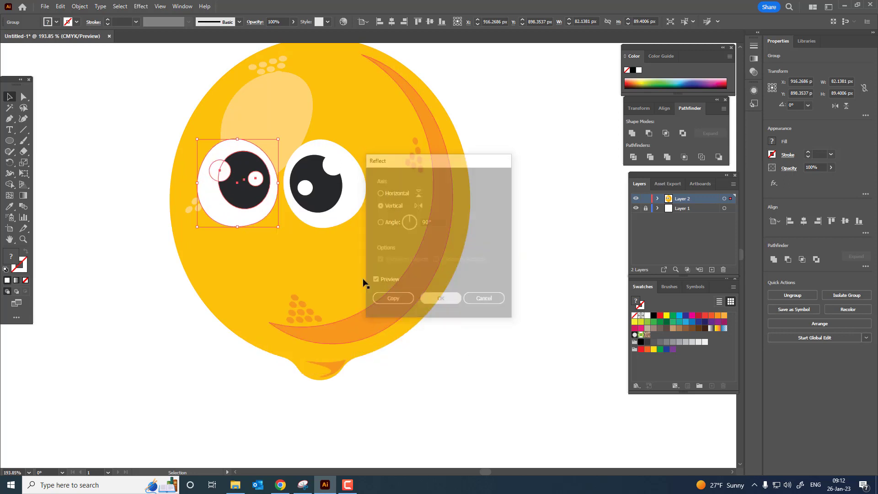
pyautogui.press('z')
pyautogui.click(280, 226)
pyautogui.moveTo(280, 226); pyautogui.dragTo(265, 262)
pyautogui.press('z')
pyautogui.moveTo(294, 183); pyautogui.dragTo(263, 210)
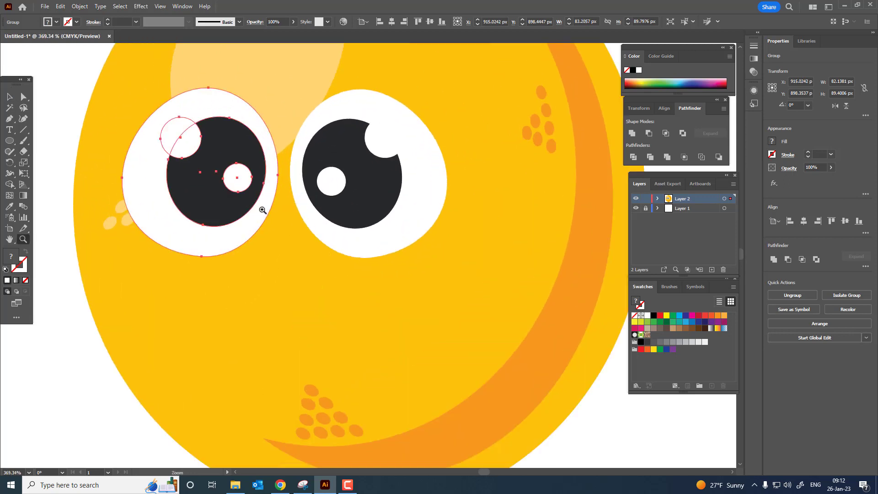
# Inside the mirrored eye's group, select the pupil with its two highlights and group them together.
pyautogui.click(13, 96)
pyautogui.click(62, 226)
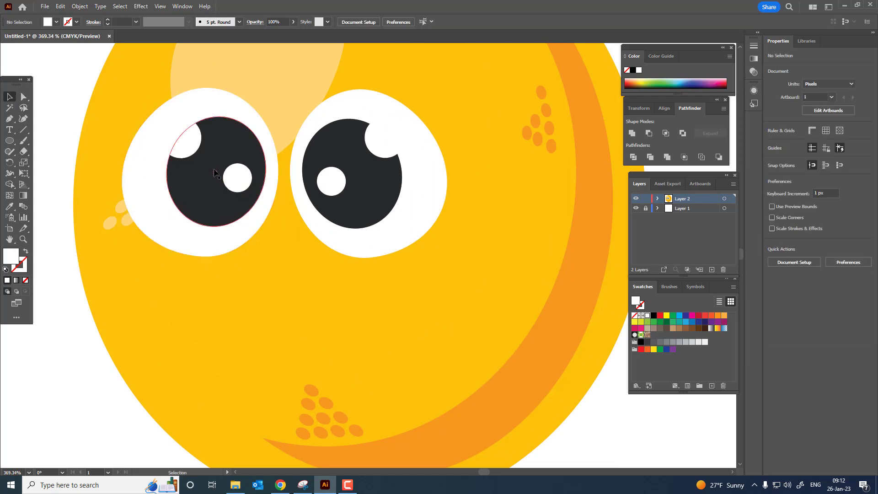
pyautogui.doubleClick(183, 155)
pyautogui.click(182, 152)
pyautogui.keyDown('shift'); pyautogui.click(181, 151); pyautogui.keyUp('shift')
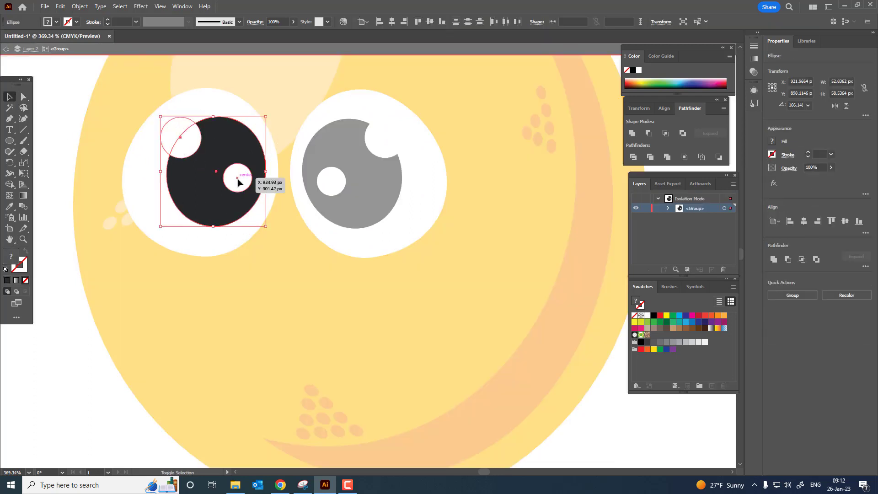
pyautogui.click(79, 6)
pyautogui.click(89, 59)
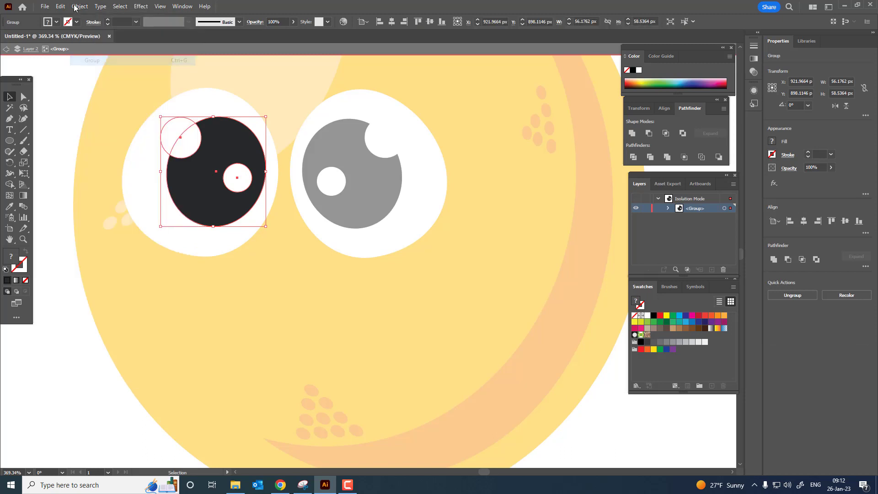
# Reflect the grouped pupil and highlights across the vertical axis and move them toward the inner side of the eye white.
pyautogui.click(61, 7)
pyautogui.moveTo(80, 6)
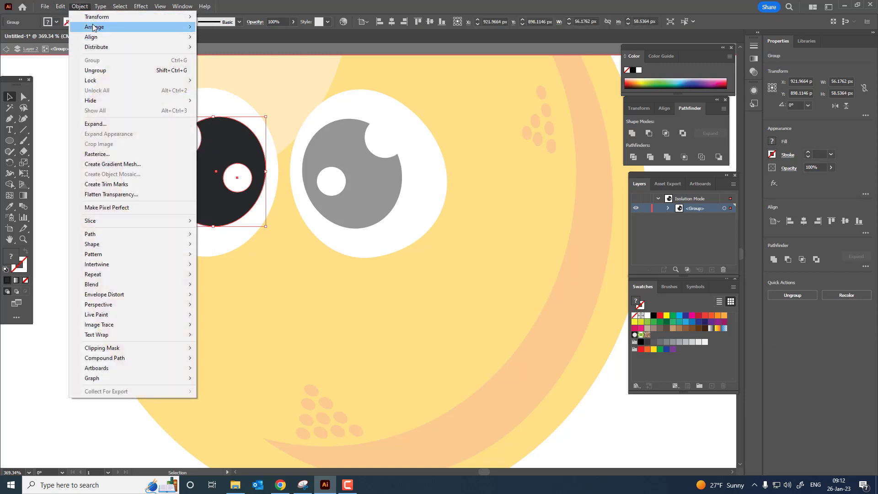
pyautogui.moveTo(99, 22)
pyautogui.click(257, 52)
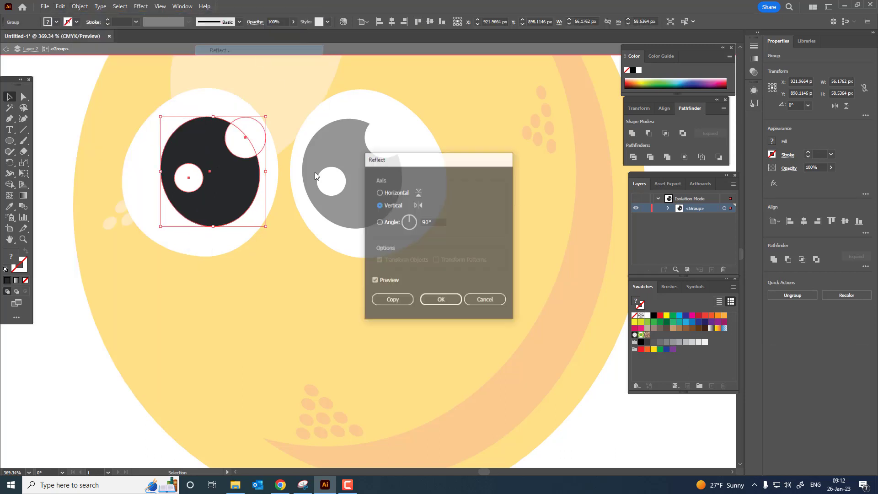
pyautogui.click(443, 297)
pyautogui.moveTo(224, 183)
pyautogui.mouseDown()
pyautogui.moveTo(202, 196)
pyautogui.moveTo(238, 192)
pyautogui.mouseUp()
pyautogui.press('z')
pyautogui.moveTo(304, 180); pyautogui.dragTo(215, 189)
pyautogui.press('v')
pyautogui.doubleClick(90, 176)
# Shift the mirrored eye's pupil group slightly outward and move its small highlight to just right of the pupil's centre.
pyautogui.press('z')
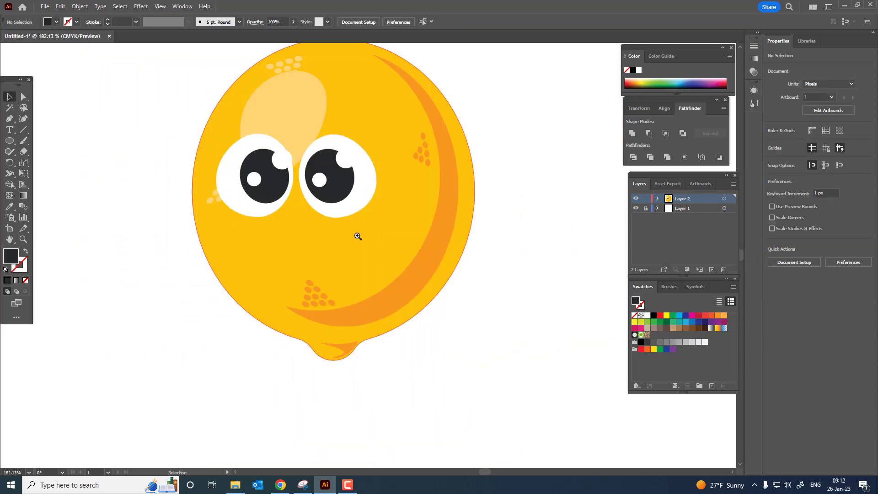
pyautogui.moveTo(350, 234)
pyautogui.mouseDown()
pyautogui.moveTo(256, 234)
pyautogui.moveTo(342, 228)
pyautogui.mouseUp()
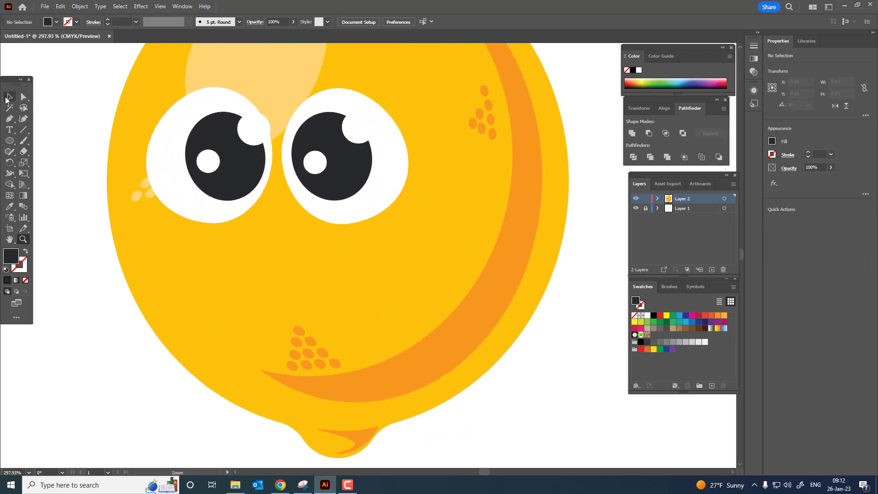
pyautogui.click(9, 97)
pyautogui.doubleClick(231, 174)
pyautogui.moveTo(246, 174); pyautogui.dragTo(222, 157)
pyautogui.doubleClick(200, 161)
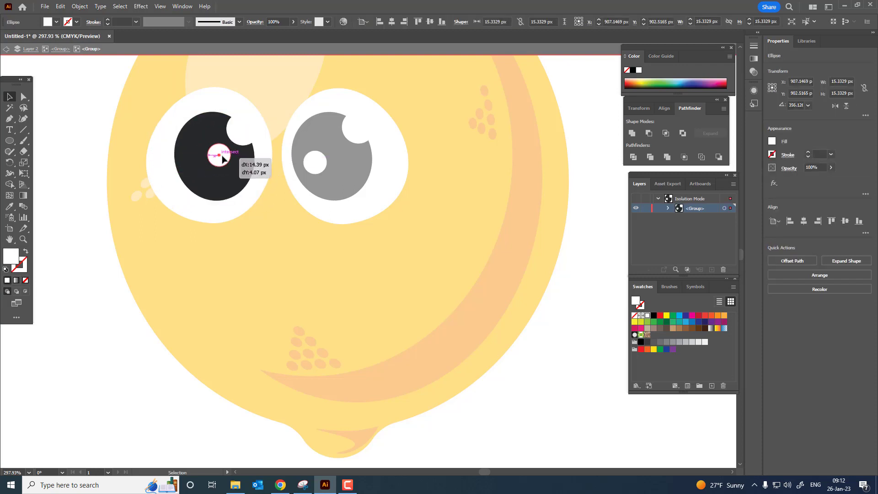
pyautogui.doubleClick(549, 325)
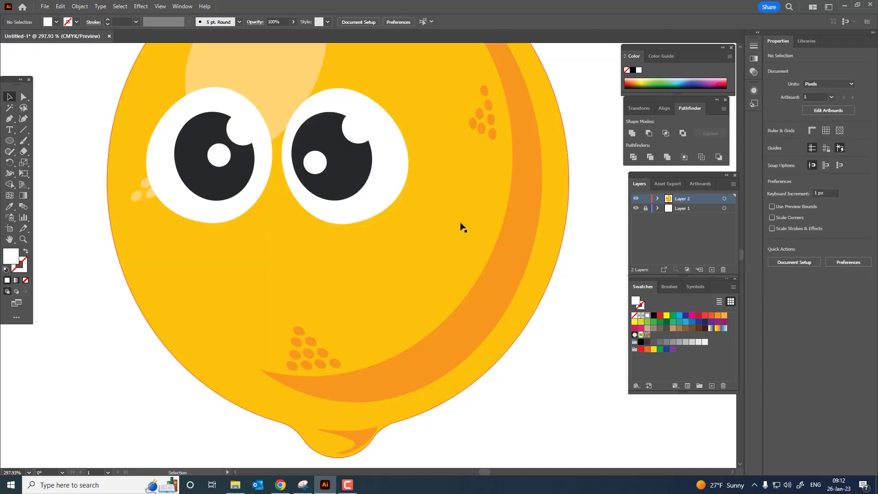
# Move the small highlight of the original eye closer to the centre of its pupil.
pyautogui.doubleClick(315, 163)
pyautogui.moveTo(316, 163); pyautogui.dragTo(232, 180)
pyautogui.press('z')
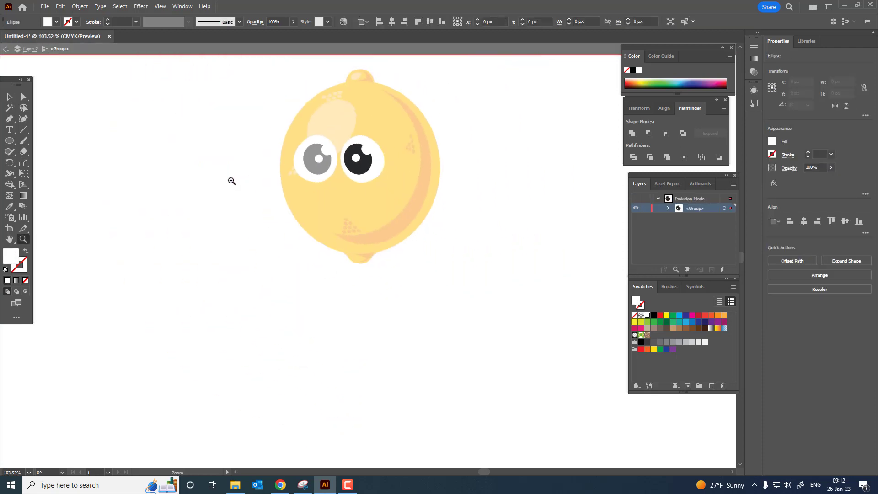
pyautogui.click(10, 96)
pyautogui.doubleClick(166, 214)
# Draw a short upward-curving smile line below the eyes with the Pen tool.
pyautogui.press('z')
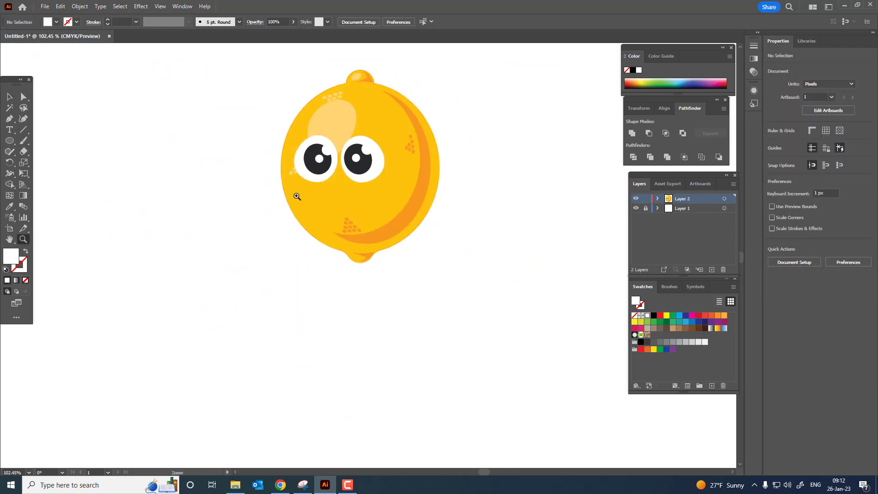
pyautogui.moveTo(313, 188); pyautogui.dragTo(215, 234)
pyautogui.moveTo(215, 234); pyautogui.dragTo(345, 225)
pyautogui.click(214, 246)
# Give the smile line no fill and a red stroke.
pyautogui.click(26, 251)
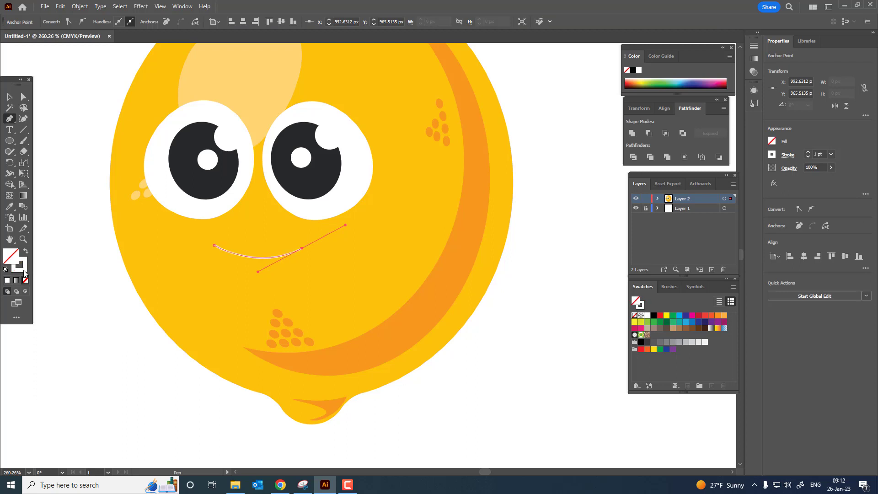
pyautogui.doubleClick(24, 271)
pyautogui.moveTo(668, 183); pyautogui.dragTo(670, 177)
pyautogui.moveTo(628, 182); pyautogui.dragTo(630, 185)
pyautogui.click(755, 177)
# Give the smile line round caps and a 33 pt stroke, and narrow it to about 62 px wide.
pyautogui.click(9, 97)
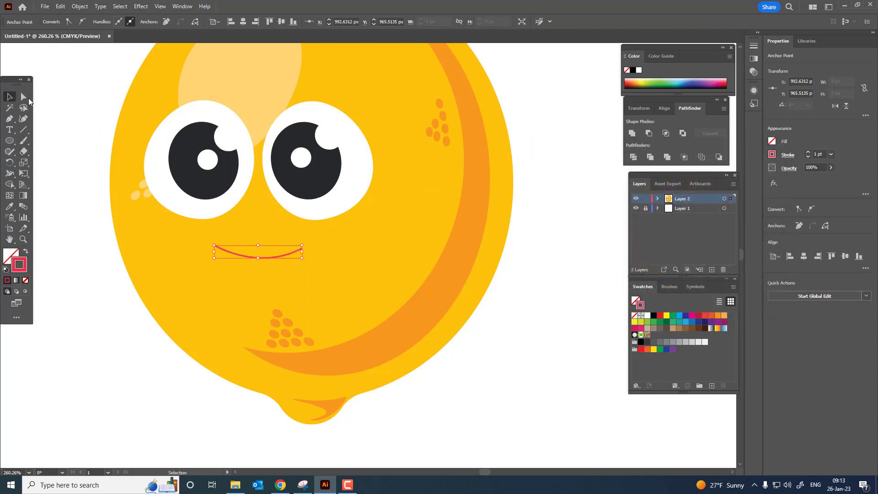
pyautogui.click(274, 255)
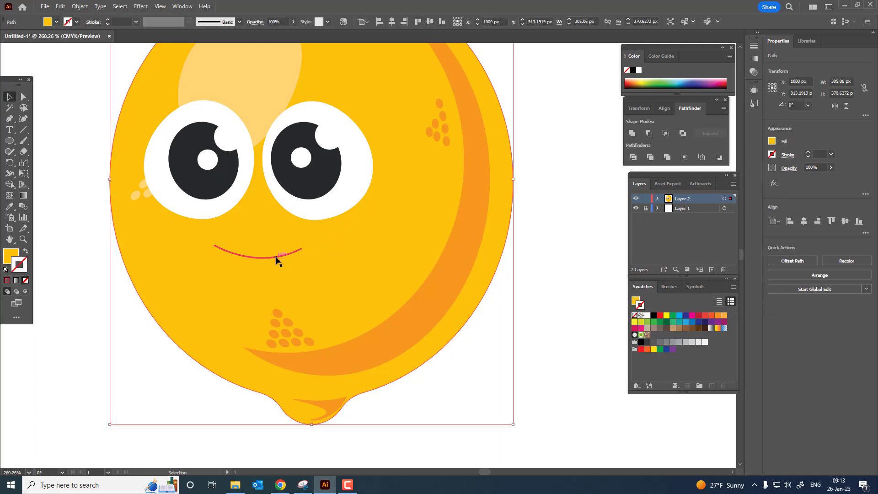
pyautogui.click(274, 257)
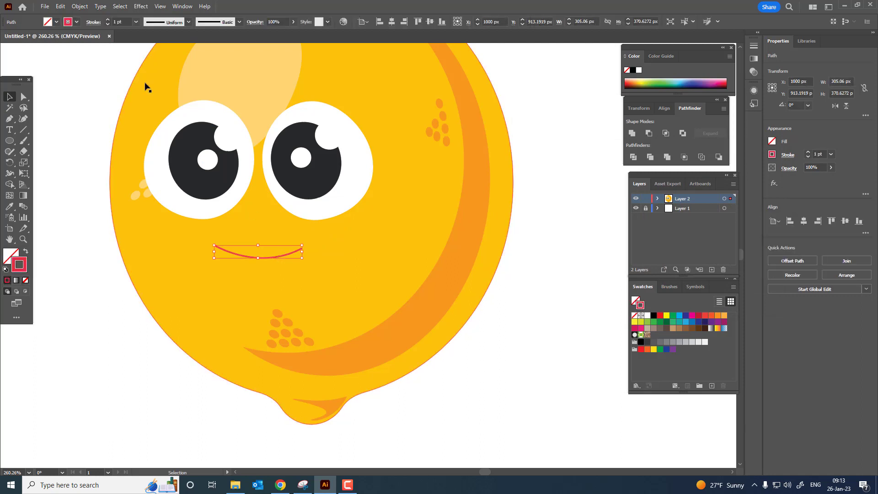
pyautogui.click(98, 21)
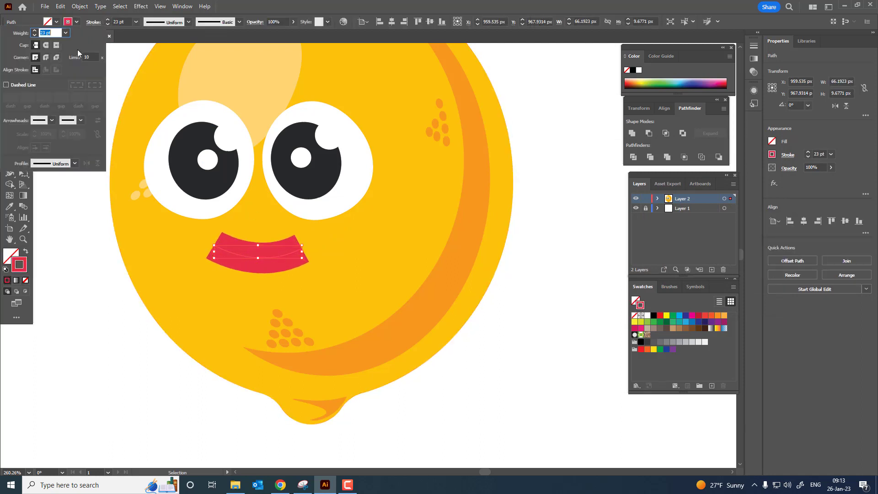
pyautogui.click(44, 47)
pyautogui.scroll(-5, 229, 237)
pyautogui.scroll(5, 404, 307)
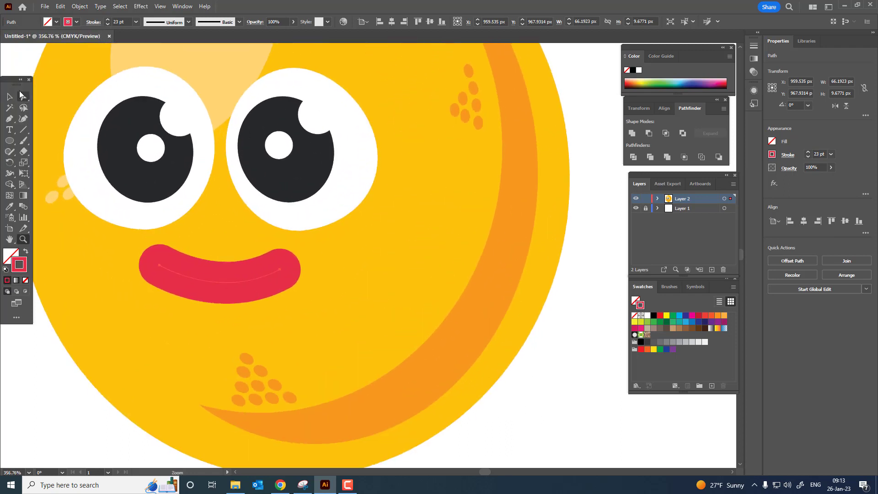
pyautogui.click(108, 21)
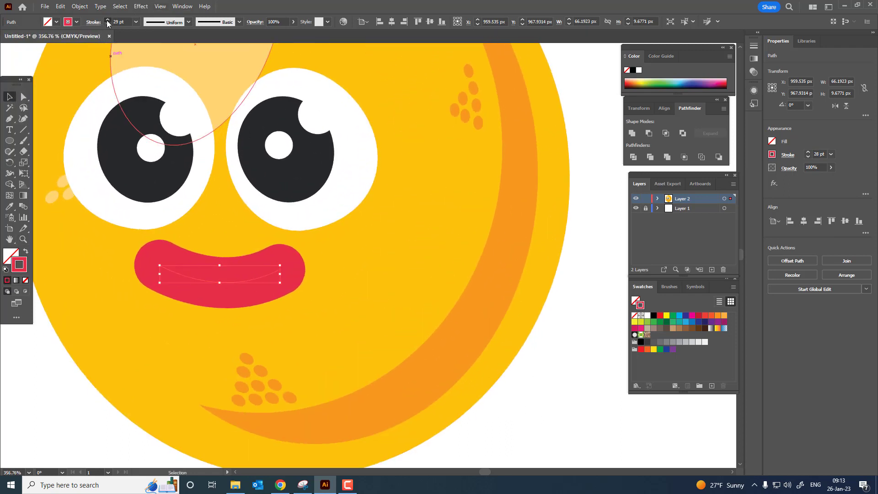
pyautogui.moveTo(280, 274); pyautogui.dragTo(273, 276)
pyautogui.click(23, 119)
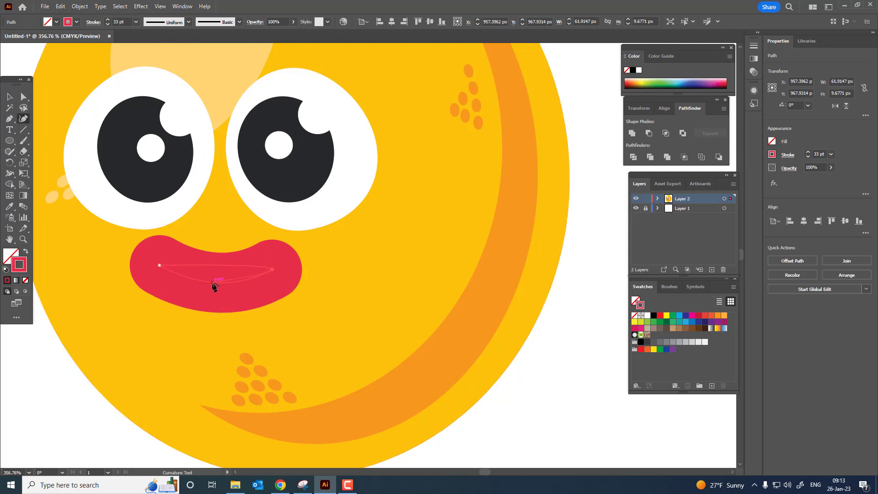
pyautogui.click(242, 294)
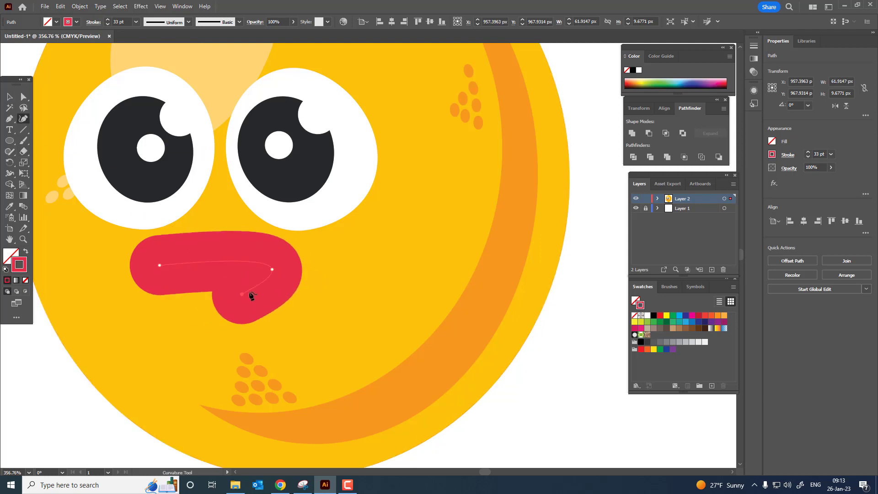
pyautogui.hotkey('ctrl', 'z')
pyautogui.moveTo(212, 273); pyautogui.dragTo(223, 289)
pyautogui.press('z')
pyautogui.moveTo(263, 240); pyautogui.dragTo(306, 353)
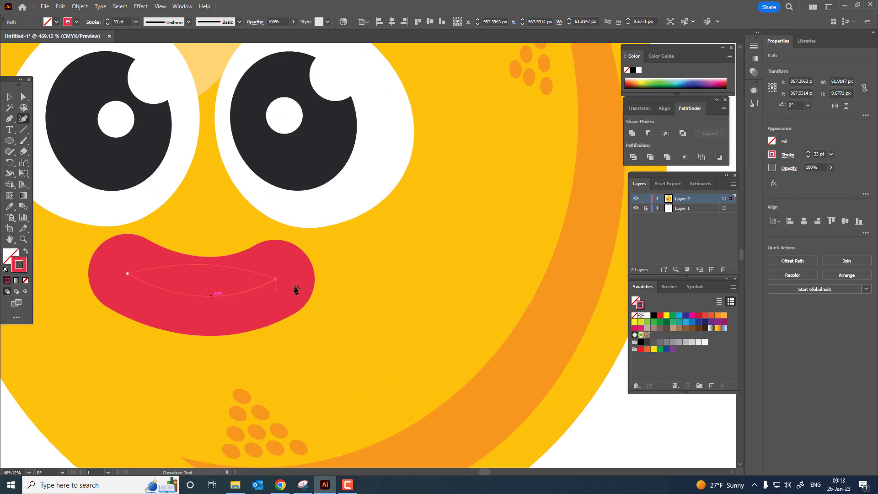
pyautogui.hotkey('ctrl', 'z')
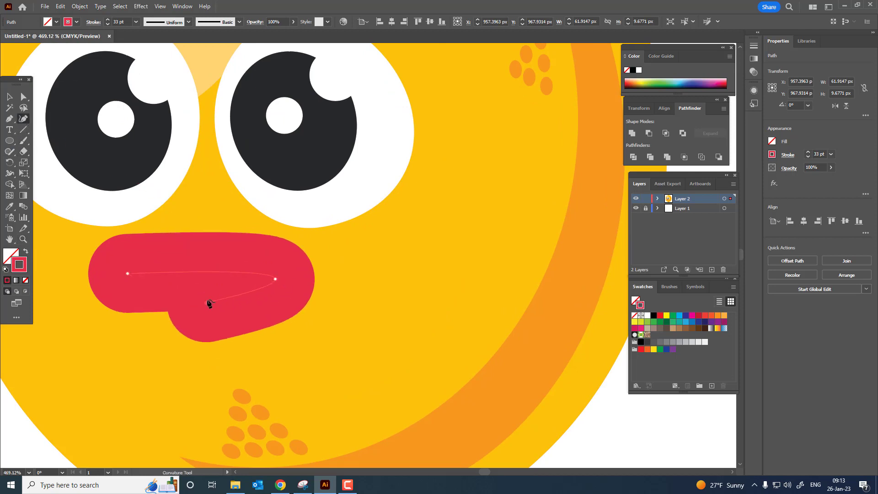
# With the Curvature tool, add a third point to the mouth and place the points to form a smile about 59 px wide.
pyautogui.click(385, 292)
pyautogui.moveTo(384, 292); pyautogui.dragTo(380, 253)
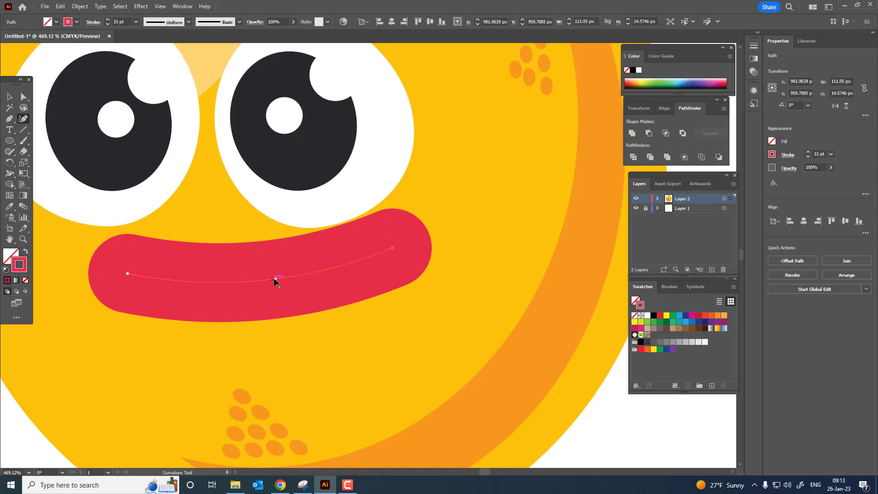
pyautogui.moveTo(274, 280); pyautogui.dragTo(208, 291)
pyautogui.moveTo(394, 249); pyautogui.dragTo(283, 267)
pyautogui.moveTo(204, 291); pyautogui.dragTo(193, 292)
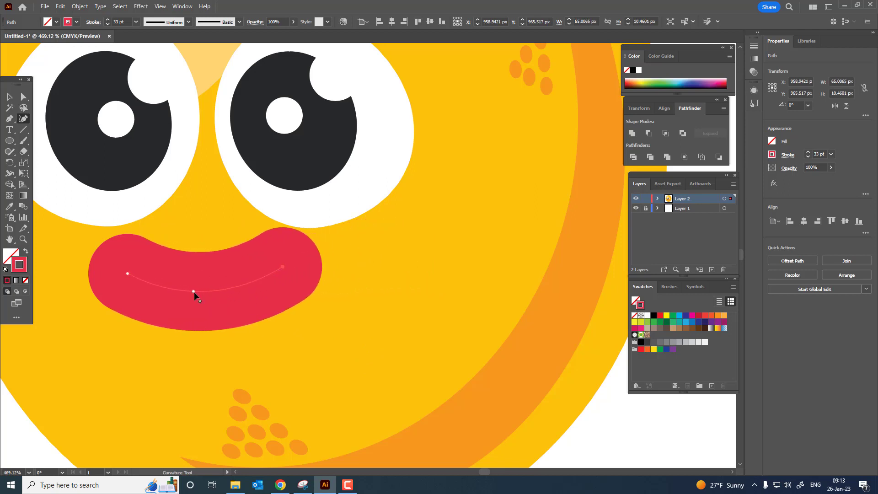
pyautogui.moveTo(283, 267); pyautogui.dragTo(268, 269)
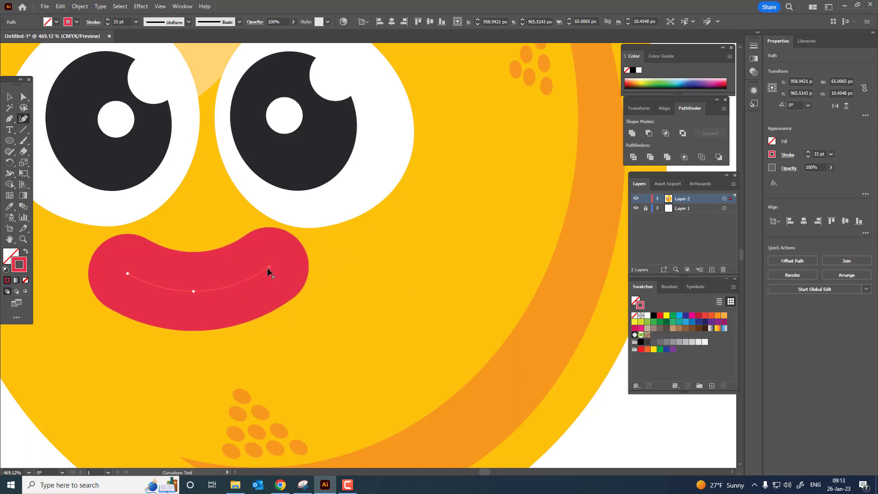
# Move the mouth up so that it slightly overlaps the lower edges of both eyes.
pyautogui.click(9, 96)
pyautogui.click(24, 239)
pyautogui.keyDown('alt'); pyautogui.click(177, 321); pyautogui.keyUp('alt')
pyautogui.moveTo(178, 322); pyautogui.dragTo(329, 348)
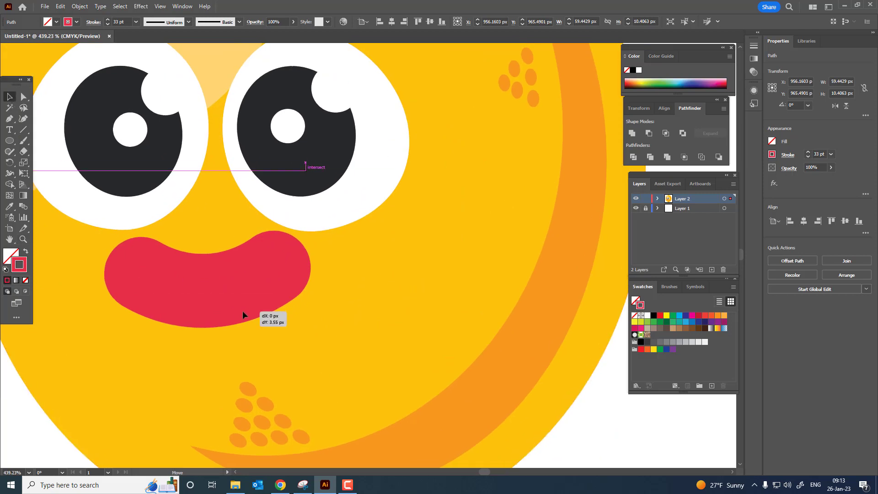
pyautogui.click(242, 311)
pyautogui.moveTo(227, 290); pyautogui.dragTo(228, 301)
pyautogui.press('z')
pyautogui.moveTo(319, 270); pyautogui.dragTo(131, 238)
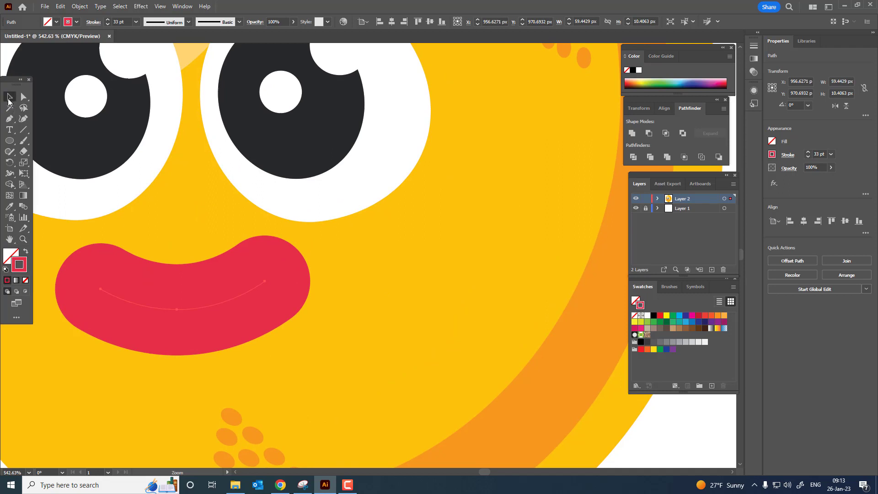
pyautogui.moveTo(200, 316); pyautogui.dragTo(194, 274)
# Scale the mouth path down proportionally about its centre to about 34 px wide, keeping the 33 pt stroke.
pyautogui.press('z')
pyautogui.moveTo(379, 269); pyautogui.dragTo(267, 253)
pyautogui.click(7, 98)
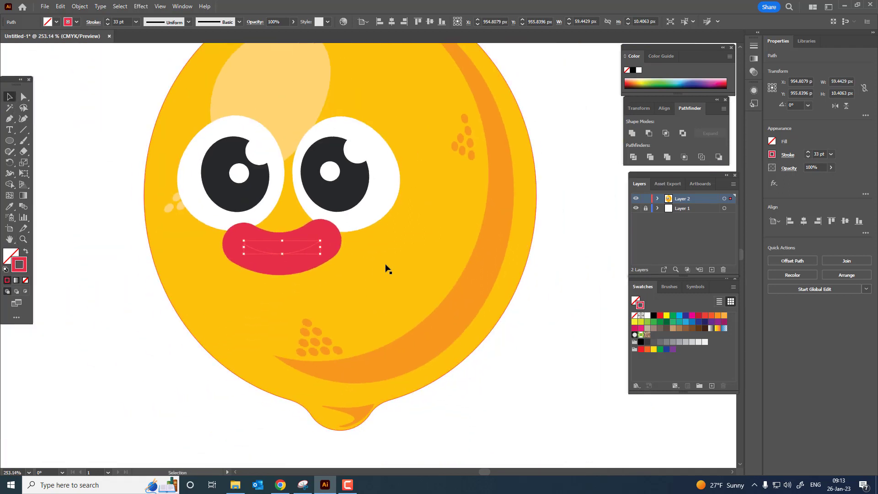
pyautogui.moveTo(322, 257); pyautogui.dragTo(306, 255)
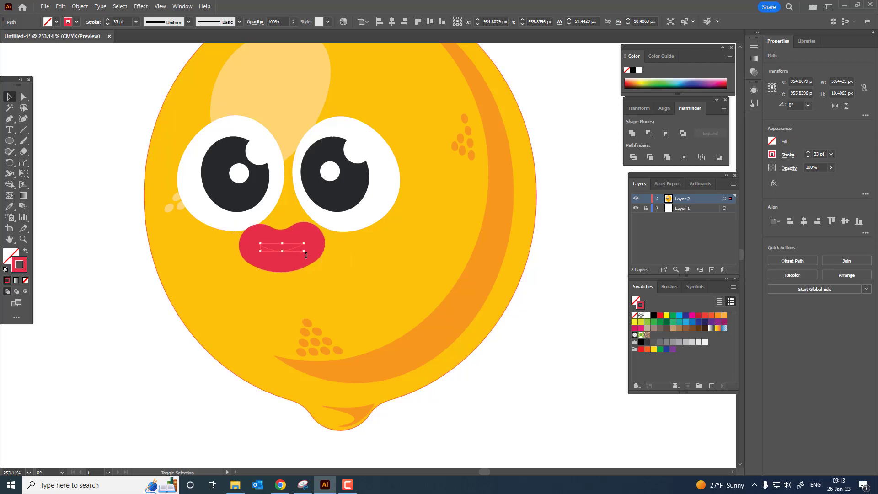
pyautogui.click(84, 9)
pyautogui.click(112, 123)
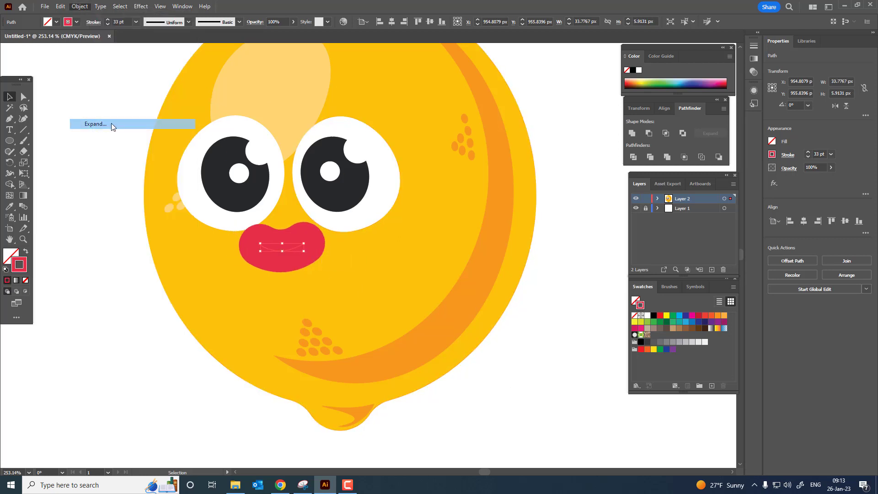
pyautogui.click(474, 298)
# Copy the red mouth path and paste the copy directly in front of it.
pyautogui.press('z')
pyautogui.moveTo(273, 223); pyautogui.dragTo(393, 256)
pyautogui.click(61, 7)
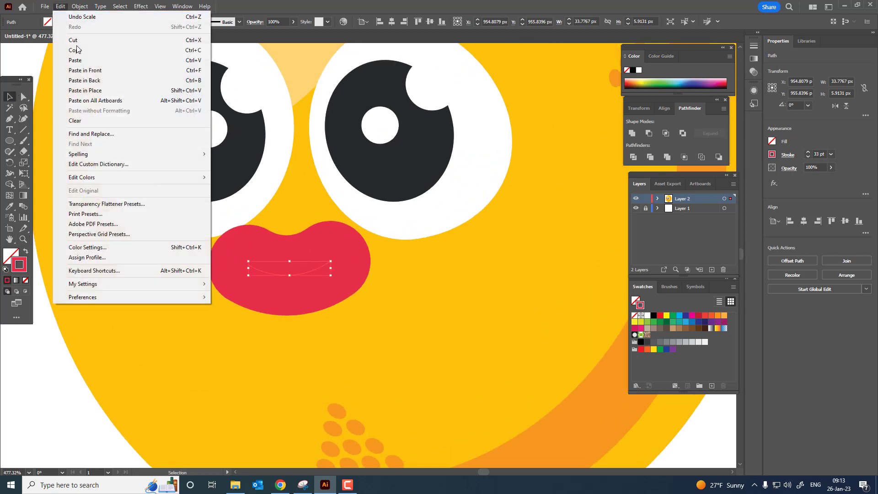
pyautogui.click(76, 51)
pyautogui.click(61, 7)
pyautogui.click(96, 71)
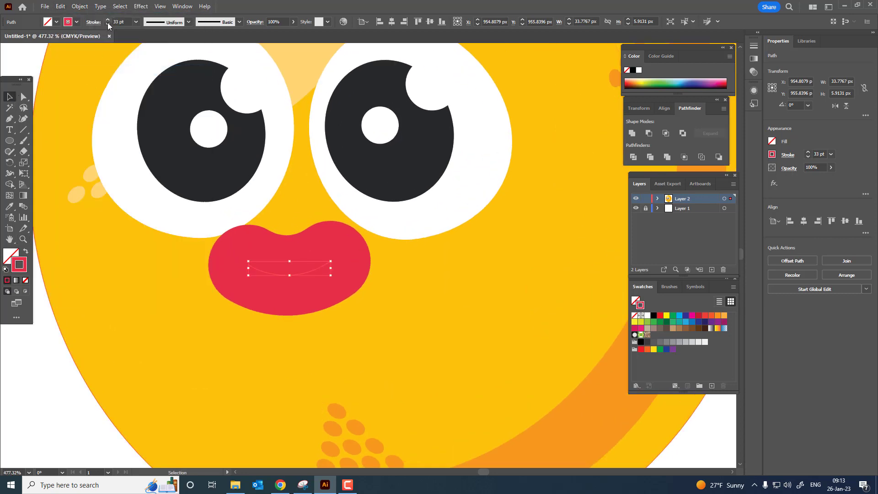
# Recolour the copied mouth path's stroke to a darker red and reduce its stroke weight to 8 pt.
pyautogui.doubleClick(20, 265)
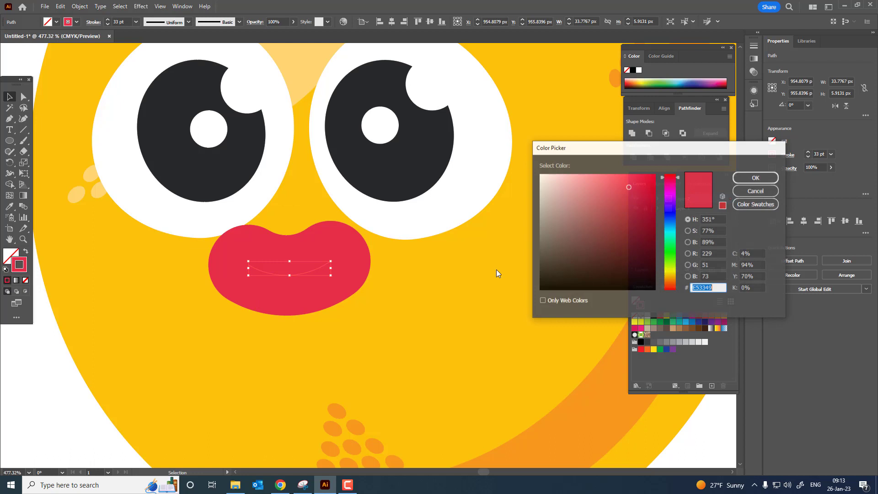
pyautogui.click(635, 209)
pyautogui.click(749, 178)
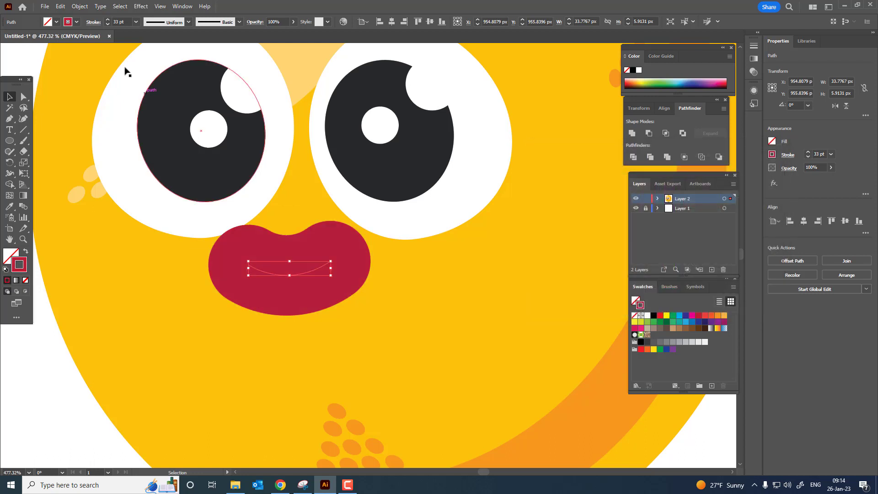
pyautogui.click(108, 24)
pyautogui.click(108, 23)
pyautogui.click(108, 24)
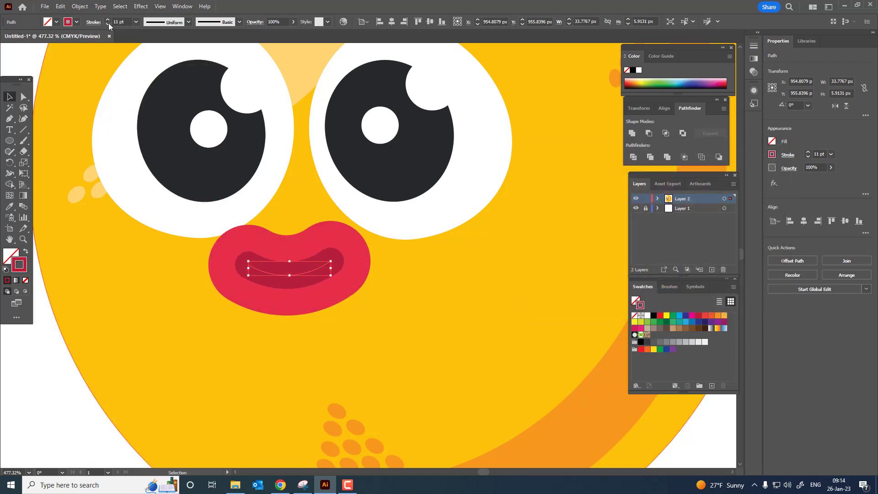
pyautogui.click(108, 24)
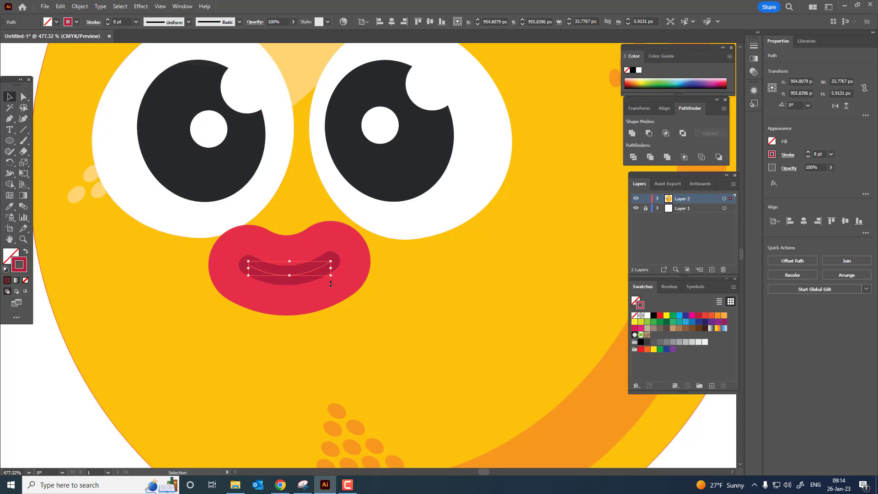
# Expand the fill and stroke of the outer red mouth path into a filled shape.
pyautogui.moveTo(340, 255); pyautogui.dragTo(293, 188)
pyautogui.moveTo(252, 227); pyautogui.dragTo(378, 241)
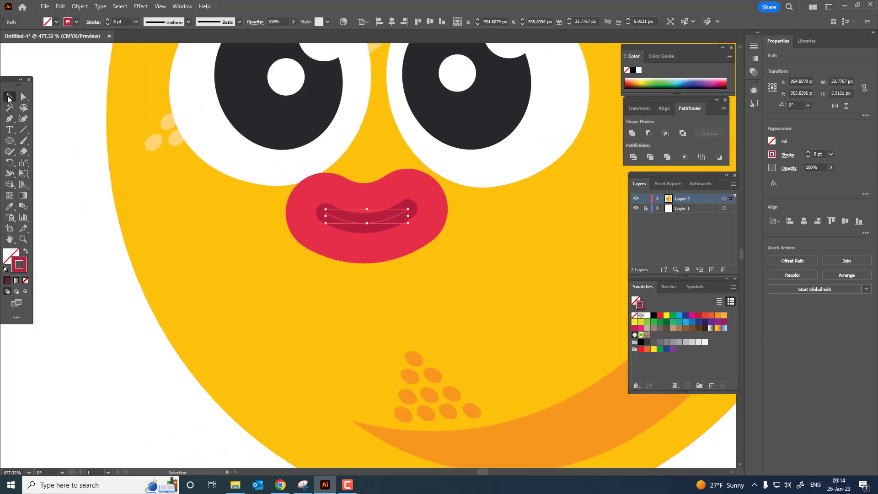
pyautogui.keyDown('shift'); pyautogui.click(379, 212); pyautogui.keyUp('shift')
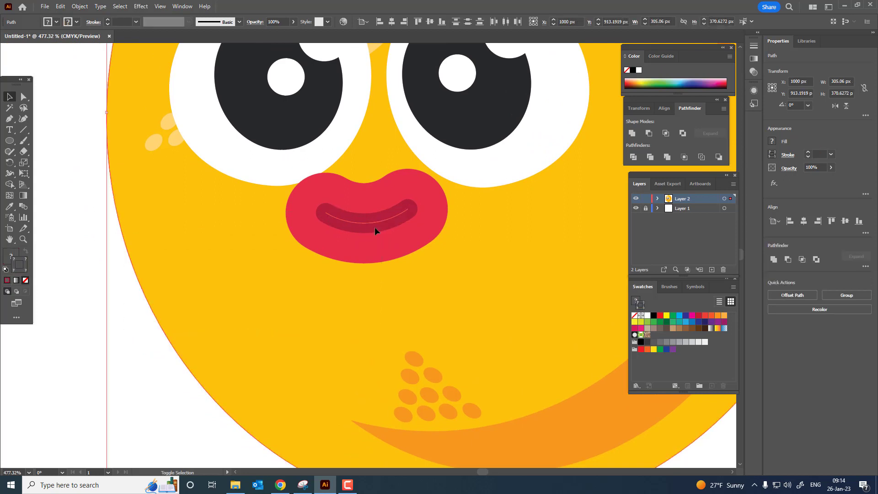
pyautogui.keyDown('shift'); pyautogui.click(181, 284); pyautogui.keyUp('shift')
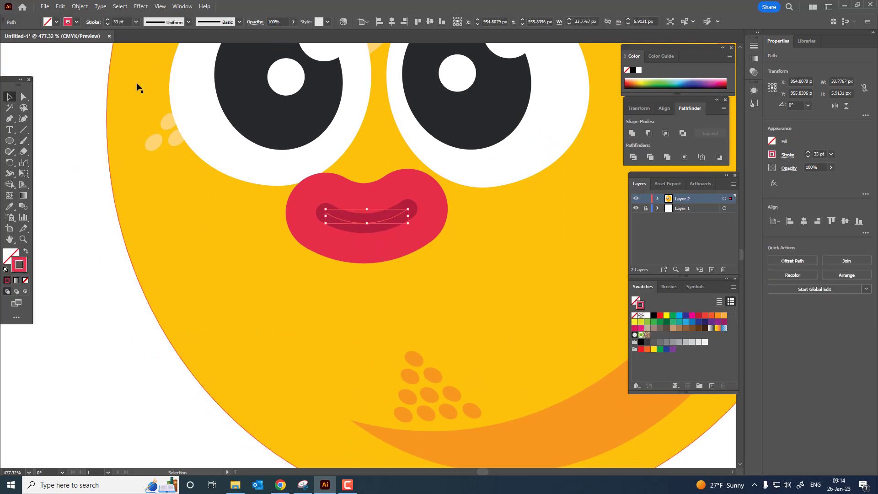
pyautogui.click(86, 6)
pyautogui.click(91, 120)
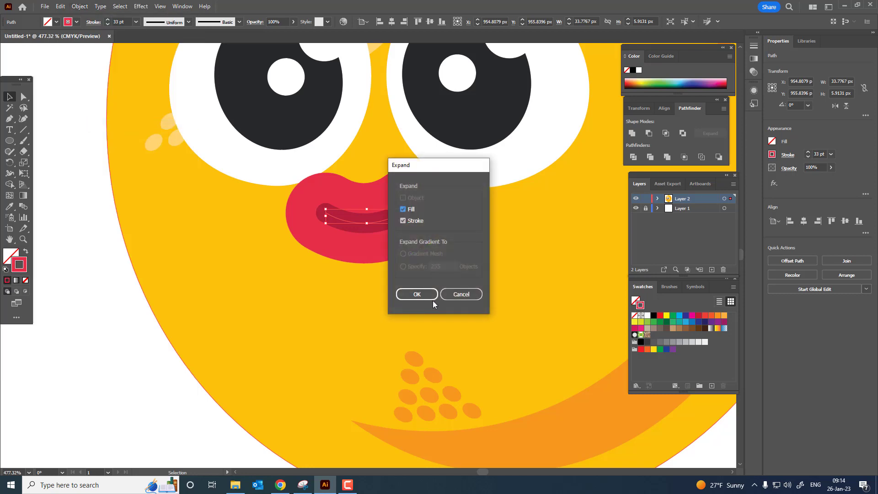
pyautogui.click(429, 298)
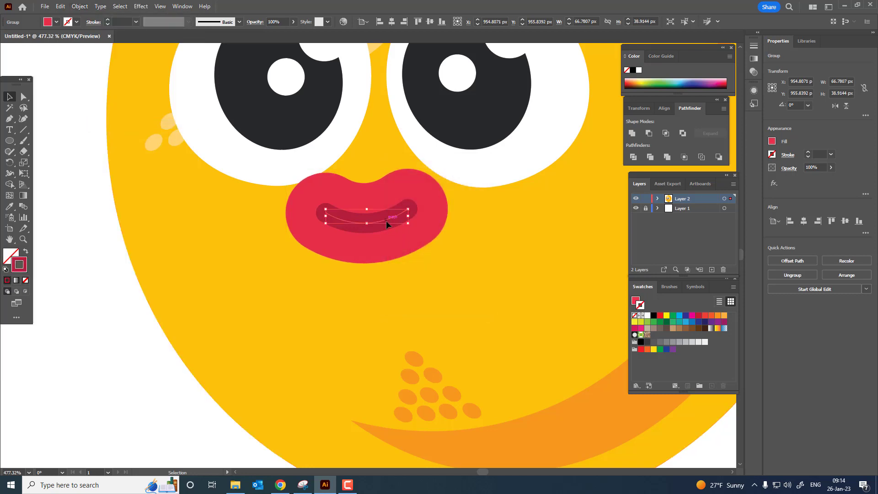
# Expand the fill and stroke of the dark red inner mouth path into a filled shape.
pyautogui.hotkey('ctrl', 'z')
pyautogui.click(79, 6)
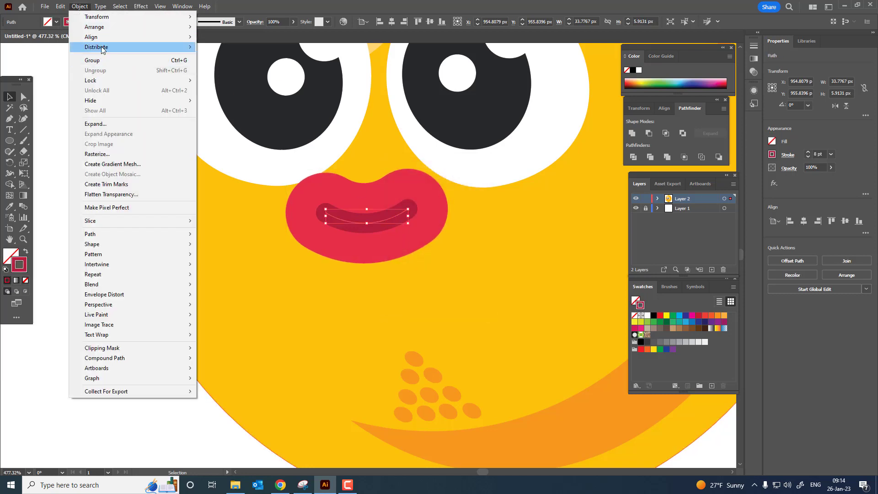
pyautogui.click(111, 124)
pyautogui.click(416, 293)
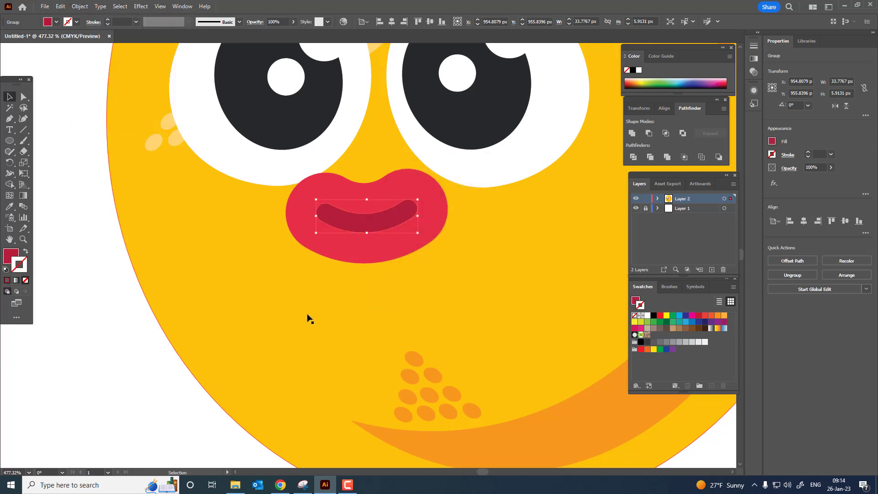
# Draw a closed elongated highlight about 17 px wide on the upper lip's right bump with the Pen tool and fill it with the eye's white.
pyautogui.keyDown('shift'); pyautogui.click(428, 227); pyautogui.keyUp('shift')
pyautogui.press('z')
pyautogui.moveTo(411, 193); pyautogui.dragTo(522, 220)
pyautogui.click(338, 181)
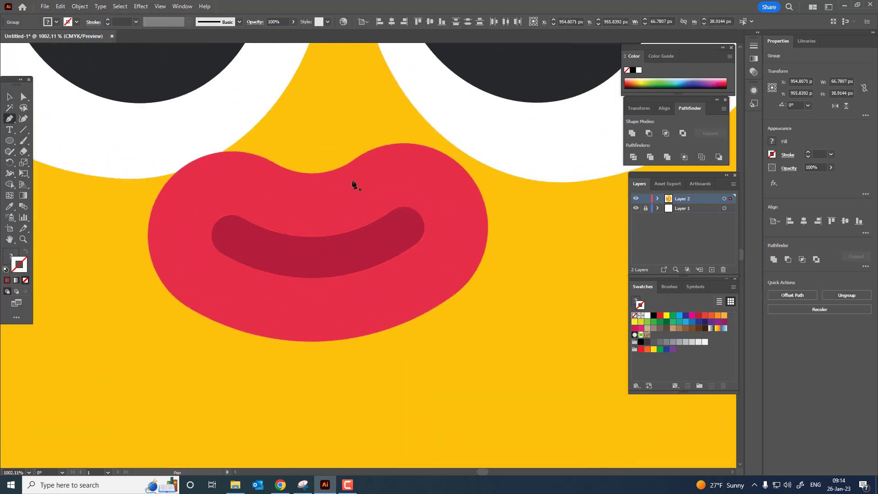
pyautogui.moveTo(391, 149); pyautogui.dragTo(424, 164)
pyautogui.moveTo(338, 199); pyautogui.dragTo(320, 184)
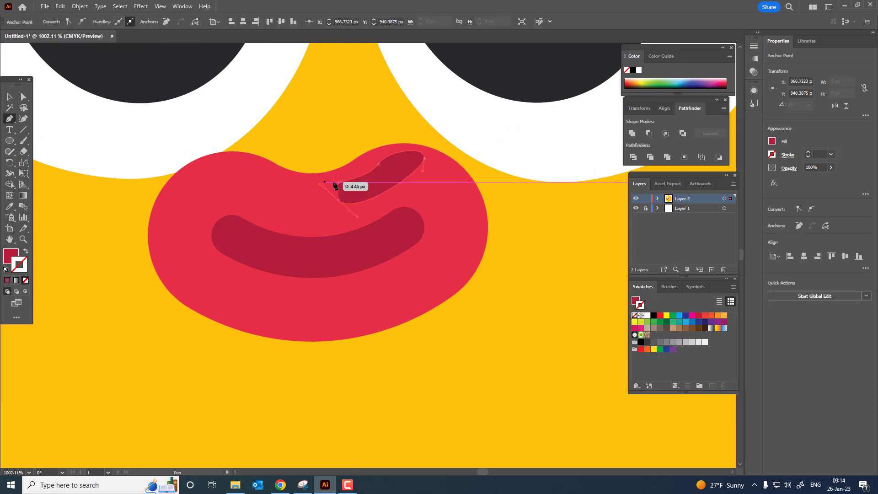
pyautogui.click(341, 184)
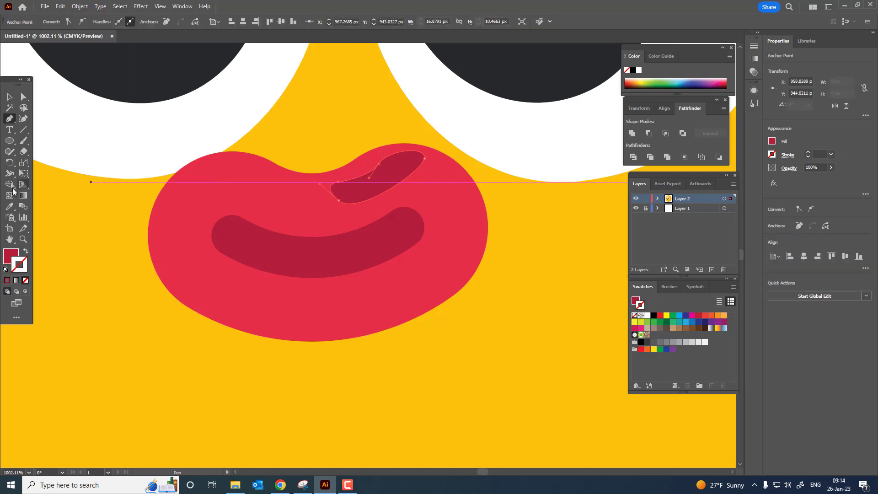
pyautogui.click(494, 161)
# Reshape the white lip highlight with the Curvature tool into a slim rounded streak about 19 px wide and 10 px high.
pyautogui.moveTo(463, 194); pyautogui.dragTo(380, 234)
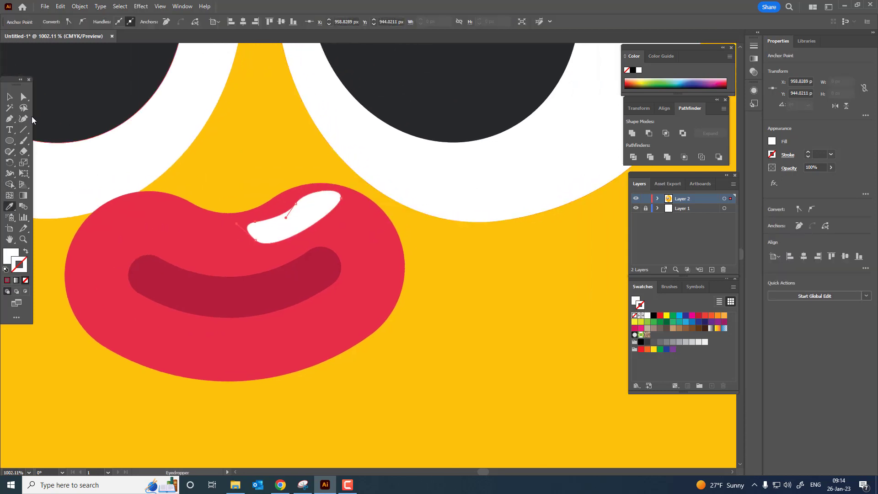
pyautogui.click(24, 119)
pyautogui.moveTo(342, 198); pyautogui.dragTo(345, 217)
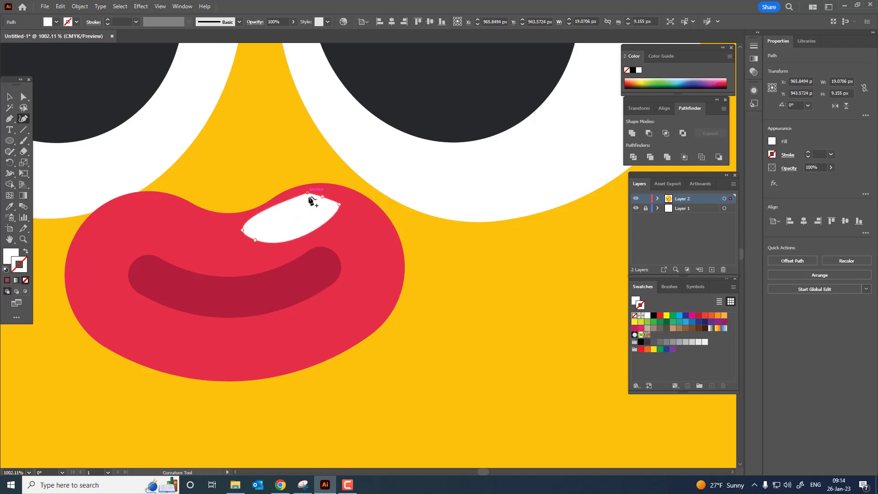
pyautogui.moveTo(255, 241); pyautogui.dragTo(243, 243)
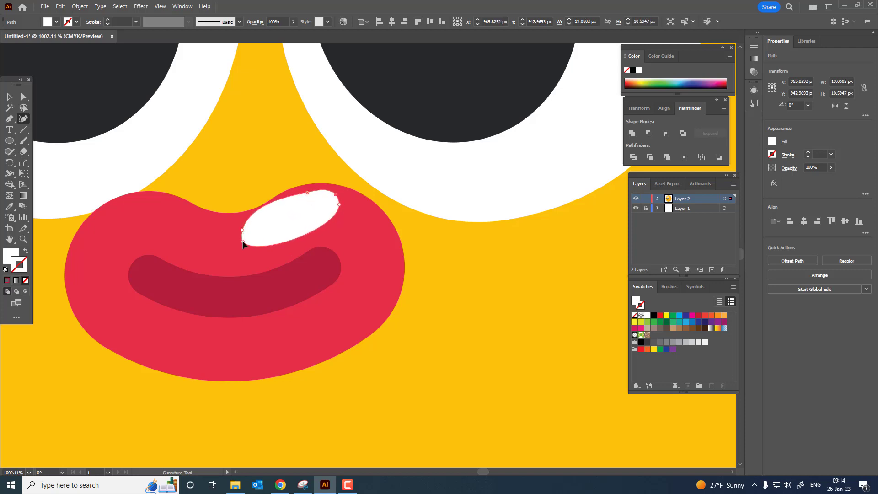
pyautogui.click(293, 235)
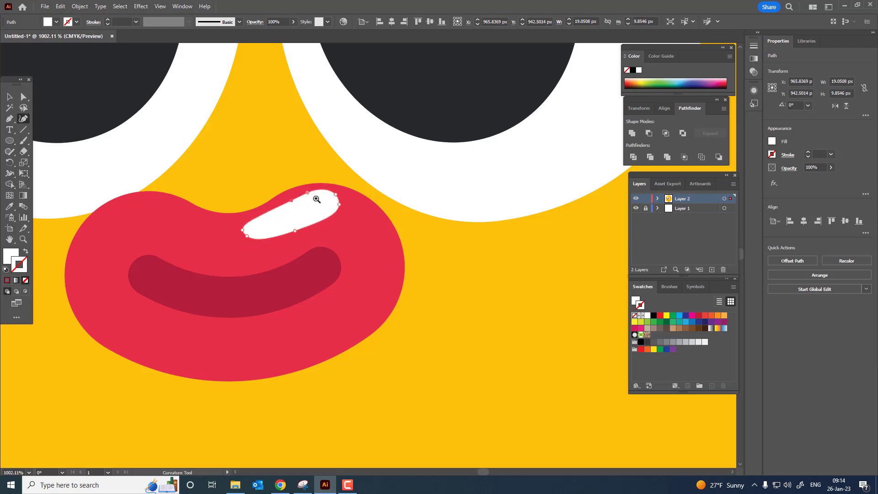
pyautogui.press('z')
pyautogui.moveTo(317, 200); pyautogui.dragTo(166, 235)
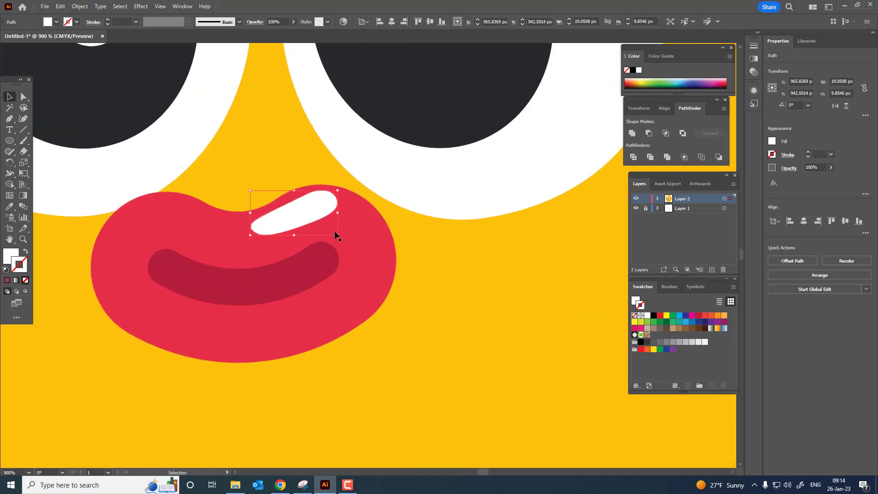
# Scale the white highlight down to a little over half its size, keeping it on the upper lip's right bump.
pyautogui.moveTo(336, 236); pyautogui.dragTo(110, 269)
pyautogui.press('z')
pyautogui.click(142, 297)
pyautogui.press('z')
pyautogui.moveTo(252, 247); pyautogui.dragTo(297, 253)
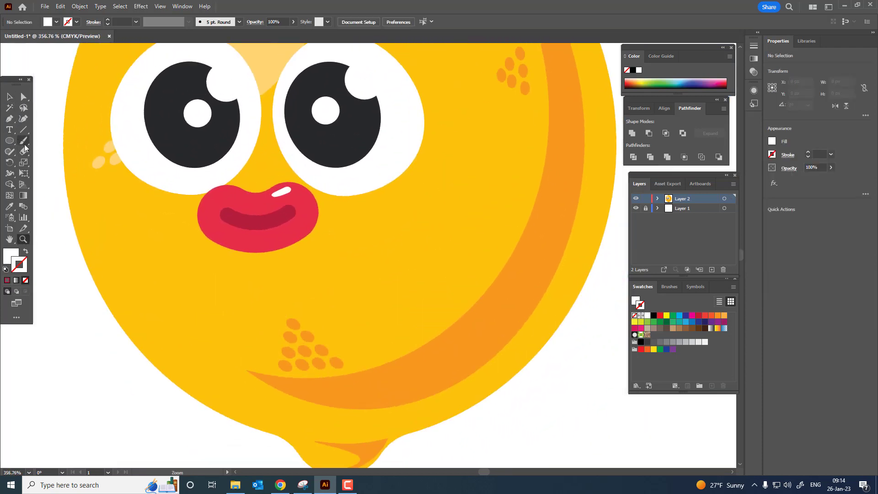
# Draw a white rounded rectangle about 26 px wide and 18 px high over the centre of the mouth as teeth.
pyautogui.click(9, 142)
pyautogui.click(9, 141)
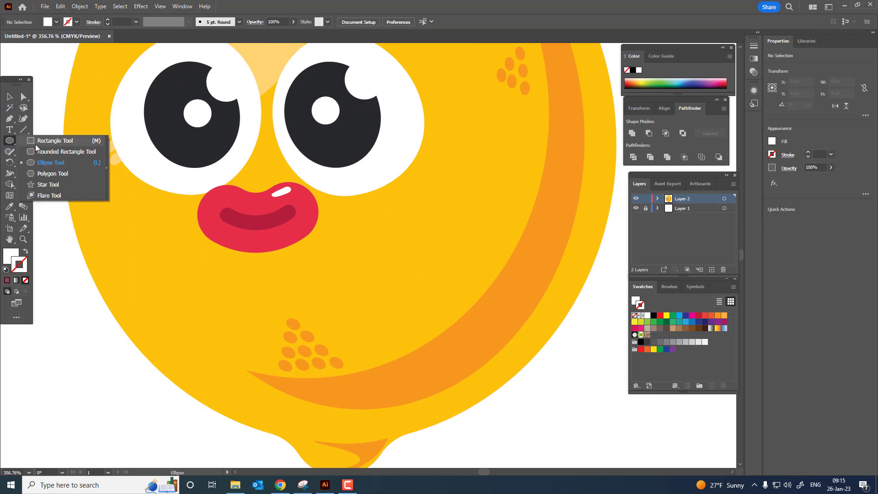
pyautogui.click(53, 149)
pyautogui.moveTo(240, 209); pyautogui.dragTo(286, 241)
pyautogui.scroll(2, 274, 214)
# Bring the dark red inner mouth shape to the front, over the white rounded rectangle.
pyautogui.press('v')
pyautogui.click(300, 209)
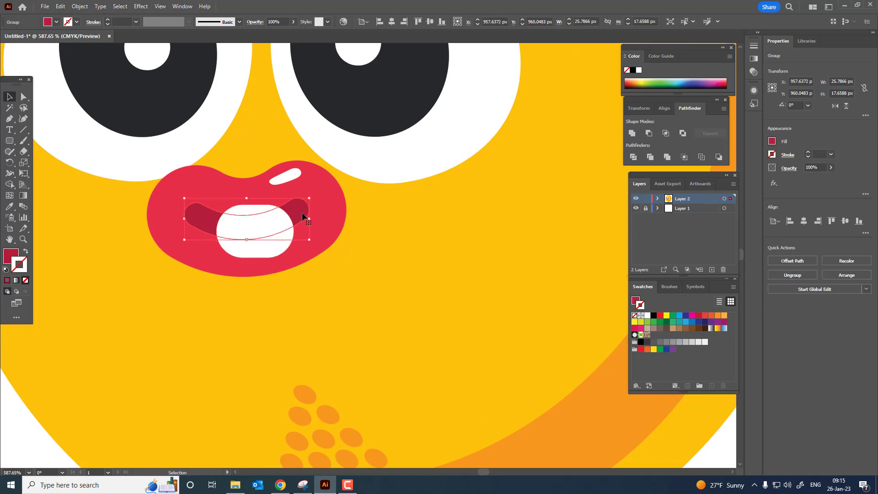
pyautogui.click(80, 6)
pyautogui.moveTo(110, 28)
pyautogui.click(226, 27)
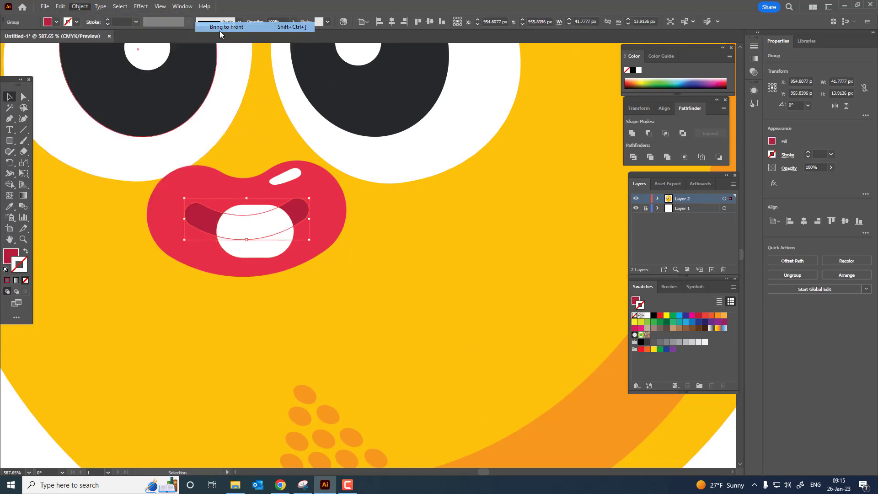
pyautogui.scroll(-5, 151, 255)
pyautogui.scroll(6, 324, 303)
# Try adjusting the white rounded rectangle under the inner mouth, and delete it.
pyautogui.click(5, 98)
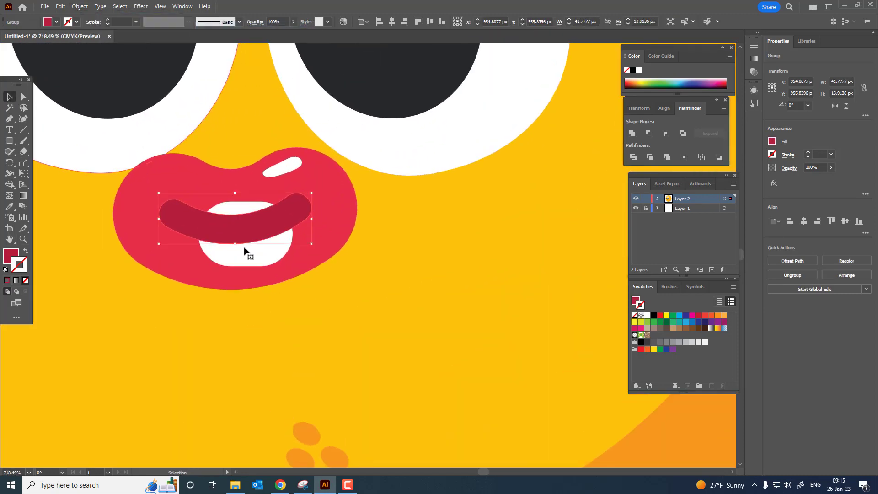
pyautogui.click(259, 257)
pyautogui.moveTo(294, 271)
pyautogui.mouseDown()
pyautogui.moveTo(311, 269)
pyautogui.moveTo(296, 262)
pyautogui.mouseUp()
pyautogui.moveTo(263, 255); pyautogui.dragTo(284, 264)
pyautogui.press('Delete')
# Draw a closed white teeth shape with the Pen tool, with a curved upper edge inside the dark mouth and a rounded bottom on the lower lip.
pyautogui.click(9, 119)
pyautogui.click(200, 227)
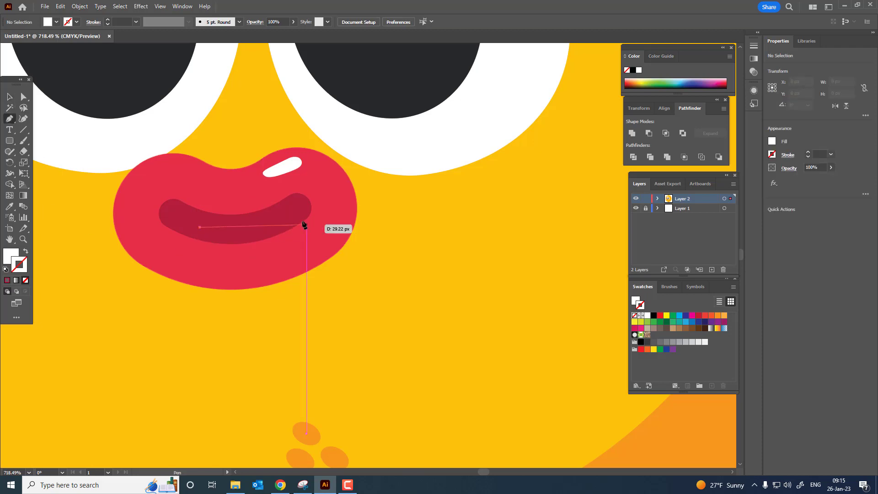
pyautogui.moveTo(282, 218); pyautogui.dragTo(318, 198)
pyautogui.keyDown('alt'); pyautogui.click(282, 219); pyautogui.keyUp('alt')
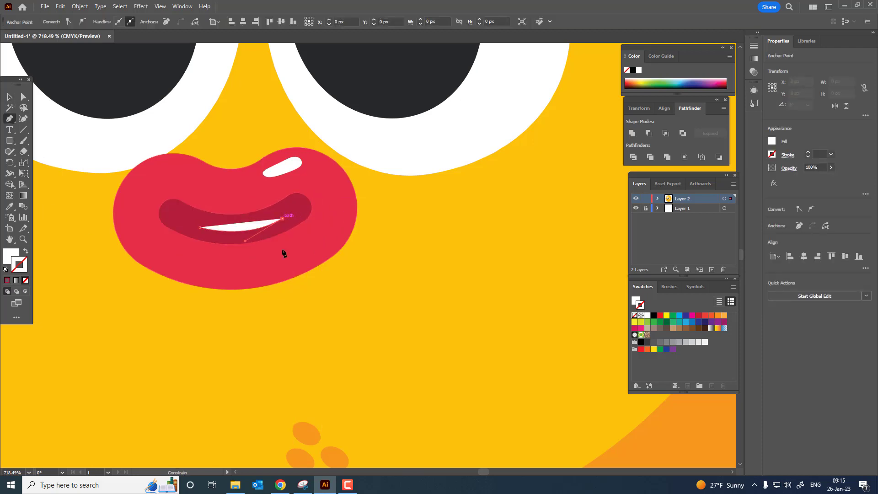
pyautogui.moveTo(245, 241); pyautogui.dragTo(263, 267)
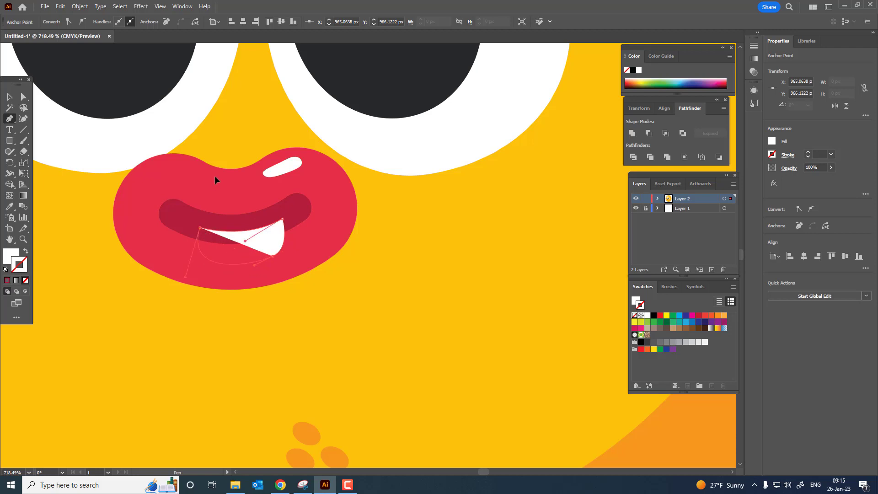
pyautogui.click(200, 227)
pyautogui.press('v')
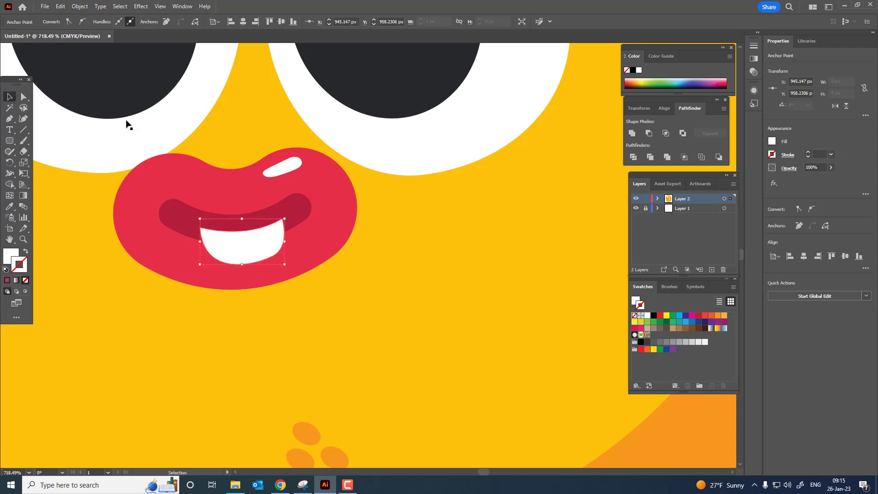
# Bring the dark red inner mouth shape to the front so it covers the upper edge of the white teeth.
pyautogui.click(298, 215)
pyautogui.click(85, 6)
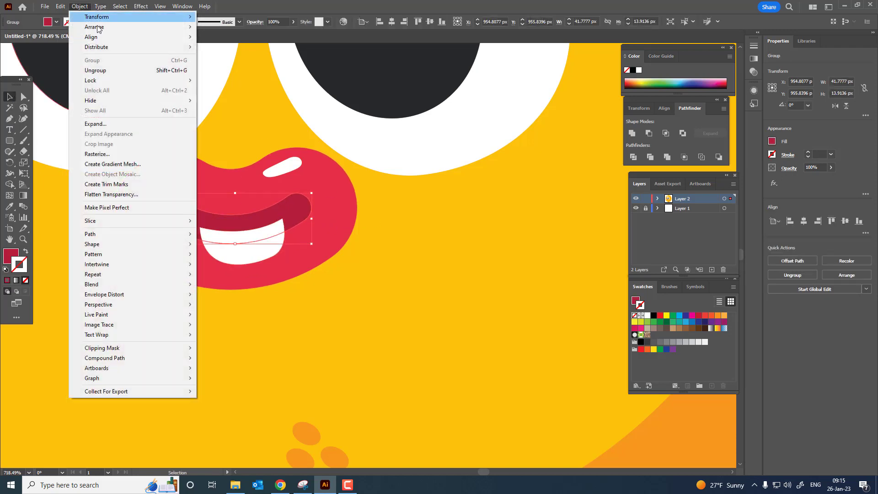
pyautogui.moveTo(118, 37)
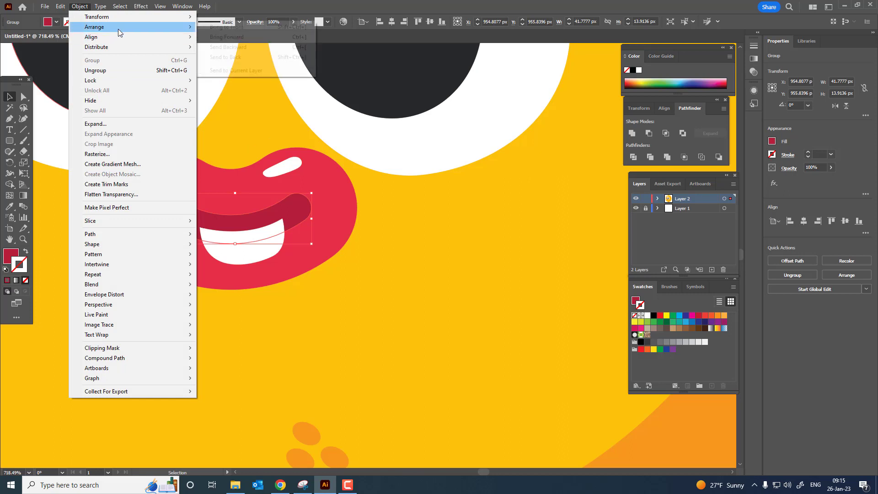
pyautogui.click(248, 28)
# Select the lips, inner mouth, teeth and highlight together and group them.
pyautogui.press('z')
pyautogui.moveTo(282, 192); pyautogui.dragTo(1, 93)
pyautogui.click(10, 96)
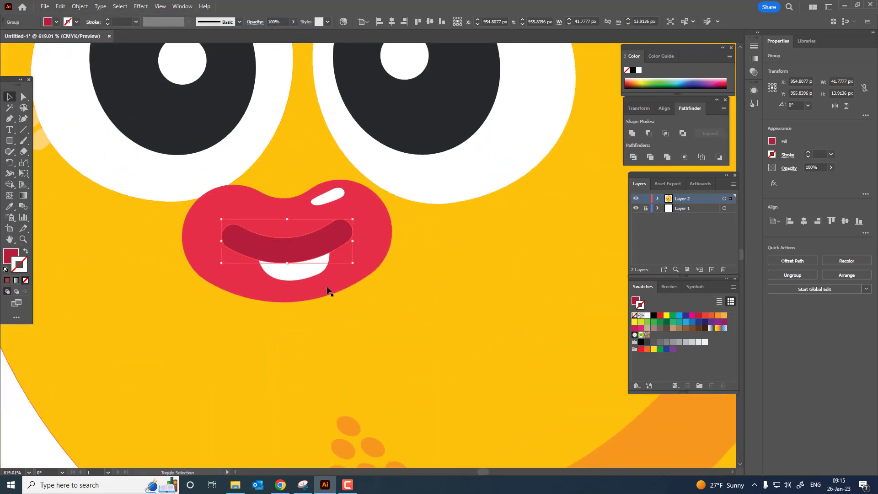
pyautogui.keyDown('shift'); pyautogui.click(310, 277); pyautogui.keyUp('shift')
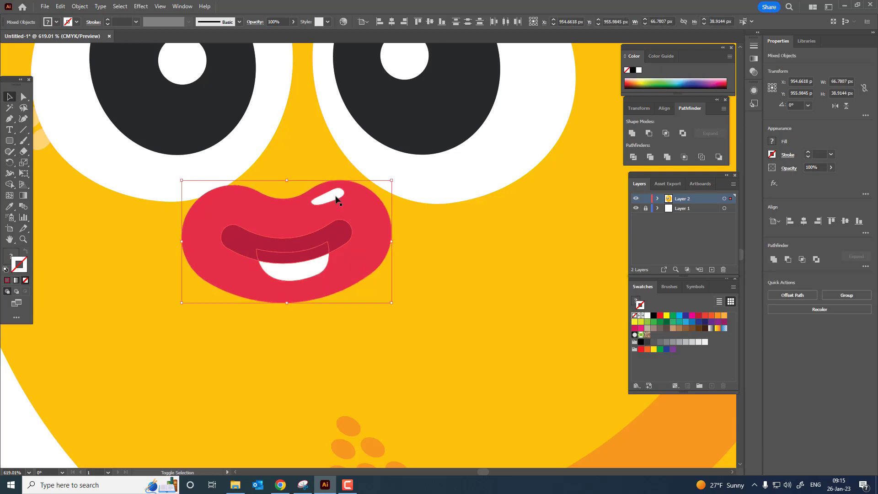
pyautogui.click(80, 6)
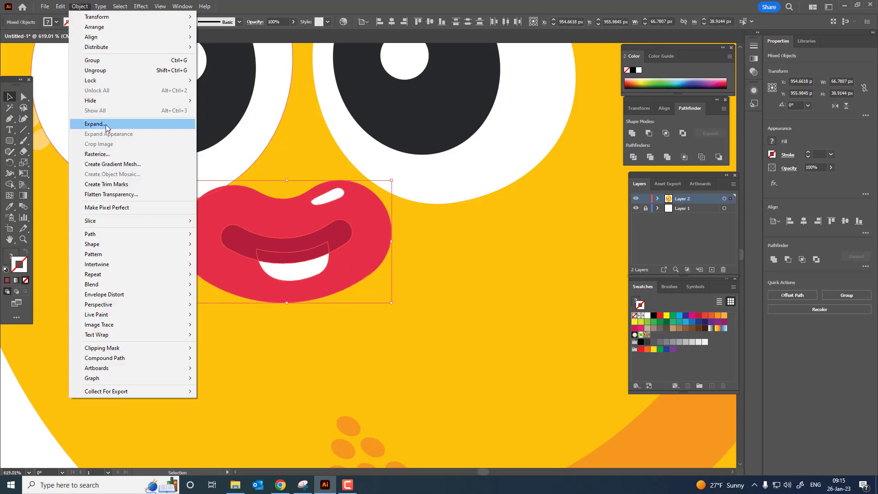
pyautogui.click(102, 68)
# Move the mouth group down slightly so that it sits just below both eyes, and deselect it.
pyautogui.moveTo(289, 230); pyautogui.dragTo(299, 287)
pyautogui.press('z')
pyautogui.moveTo(347, 265); pyautogui.dragTo(221, 245)
pyautogui.click(10, 96)
pyautogui.click(183, 247)
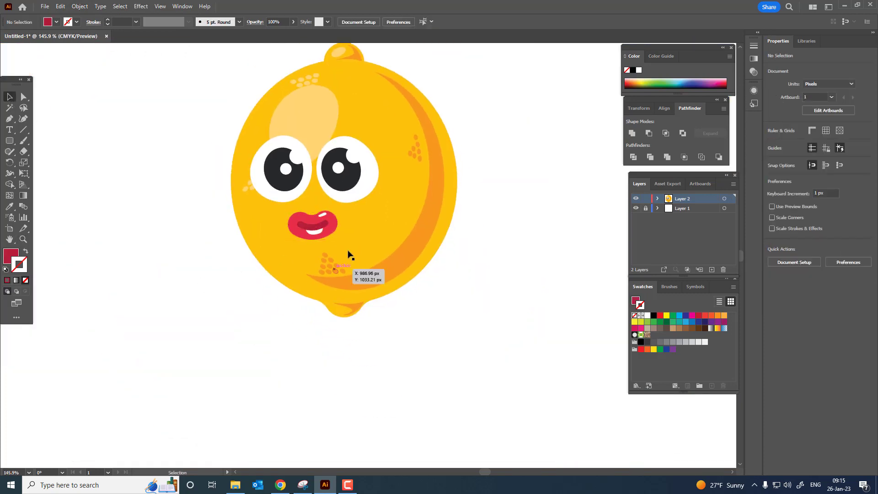
# Draw a dark red circle about 53 px in diameter overlapping the mouth's right end and the right eye's lower edge.
pyautogui.press('z')
pyautogui.moveTo(295, 225); pyautogui.dragTo(242, 213)
pyautogui.moveTo(243, 213); pyautogui.dragTo(339, 206)
pyautogui.moveTo(10, 143); pyautogui.dragTo(44, 163)
pyautogui.moveTo(251, 123); pyautogui.dragTo(363, 225)
pyautogui.click(10, 98)
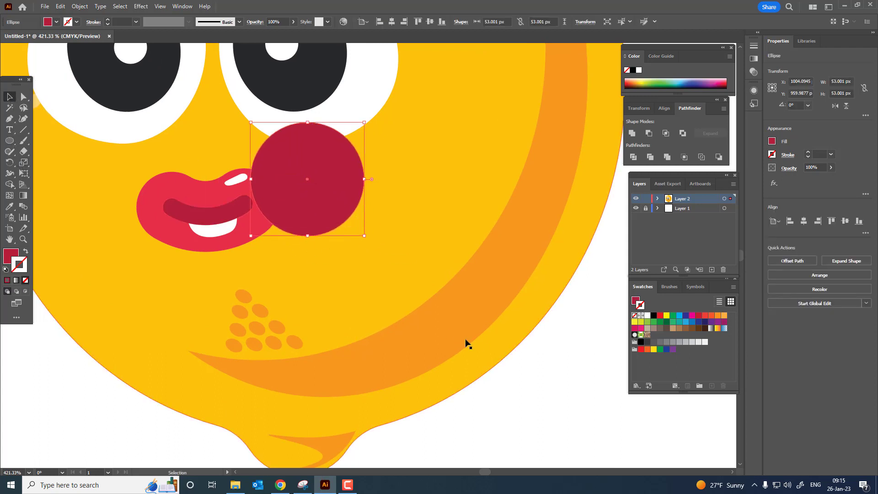
# Save the shadow crescent's orange and the lemon body's yellow as new global process swatches.
pyautogui.click(471, 328)
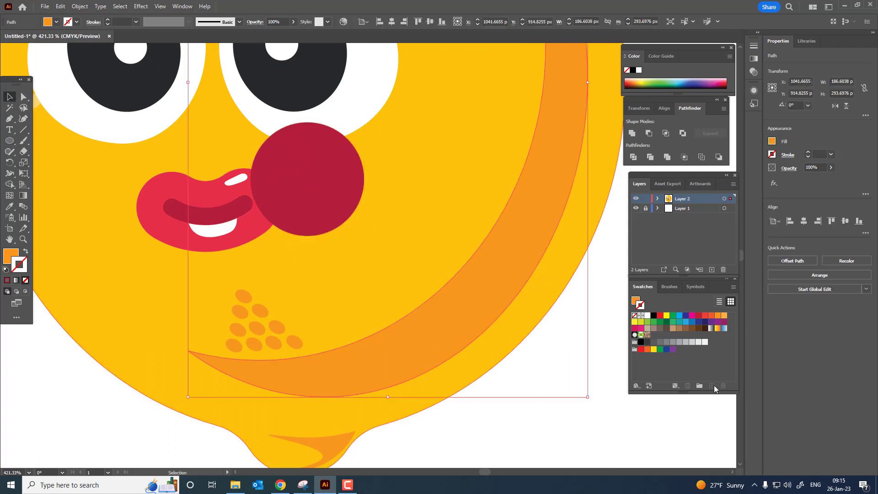
pyautogui.click(535, 377)
pyautogui.click(493, 328)
pyautogui.click(13, 254)
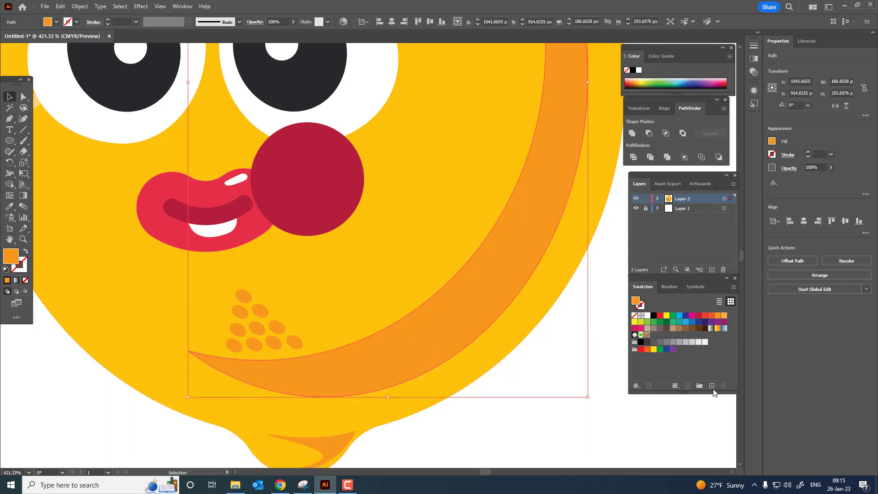
pyautogui.click(712, 385)
pyautogui.click(435, 304)
pyautogui.click(560, 315)
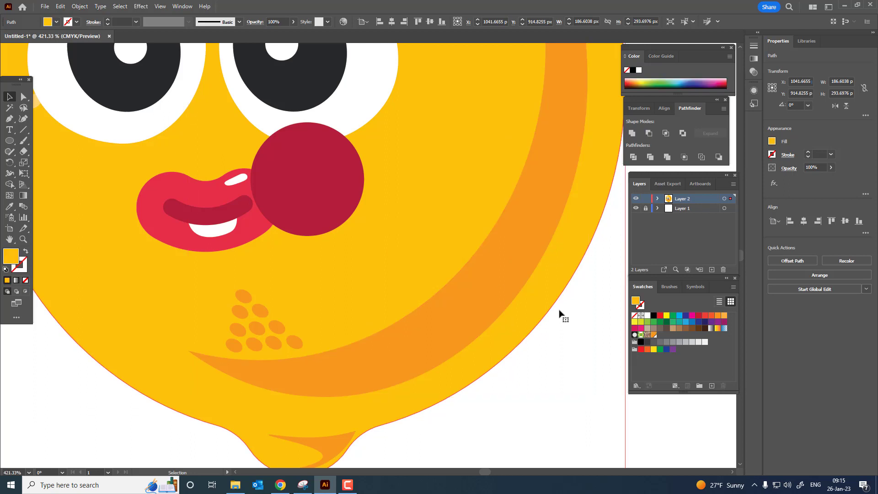
pyautogui.click(711, 386)
pyautogui.click(435, 304)
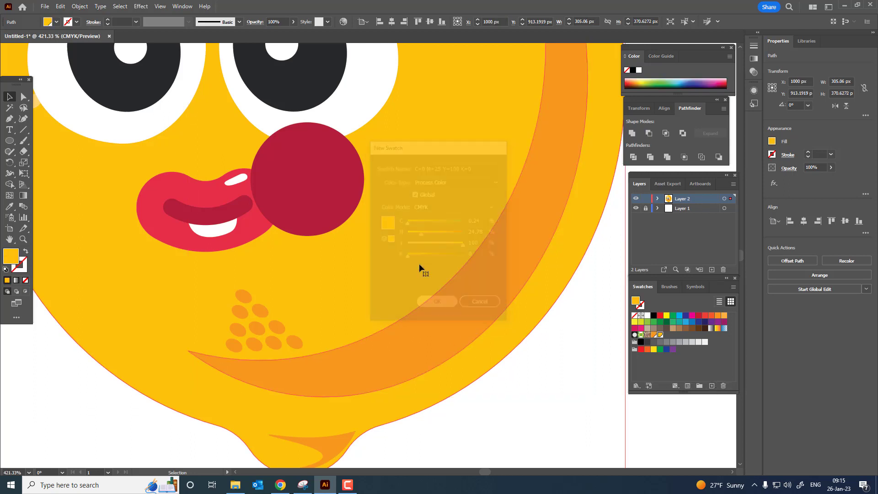
# Fill the dark red circle with a linear gradient and set its starting colour stop to the new orange swatch.
pyautogui.click(277, 188)
pyautogui.click(22, 196)
pyautogui.click(271, 185)
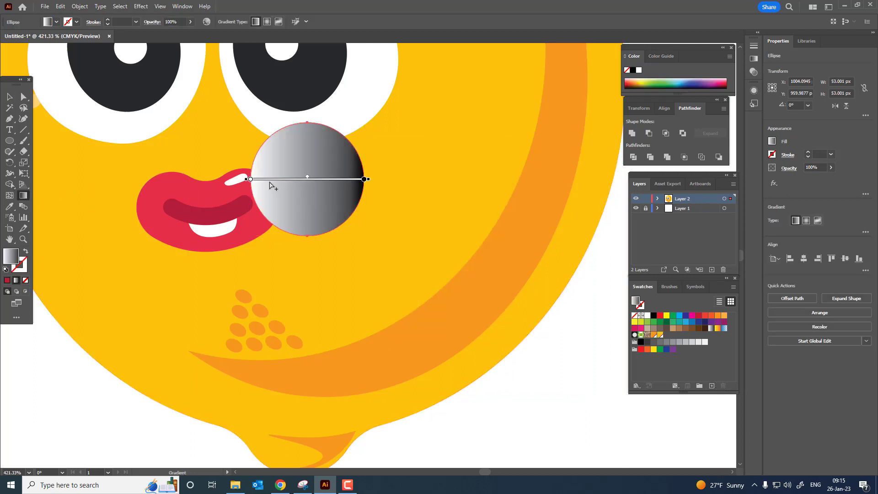
pyautogui.doubleClick(251, 179)
pyautogui.click(134, 227)
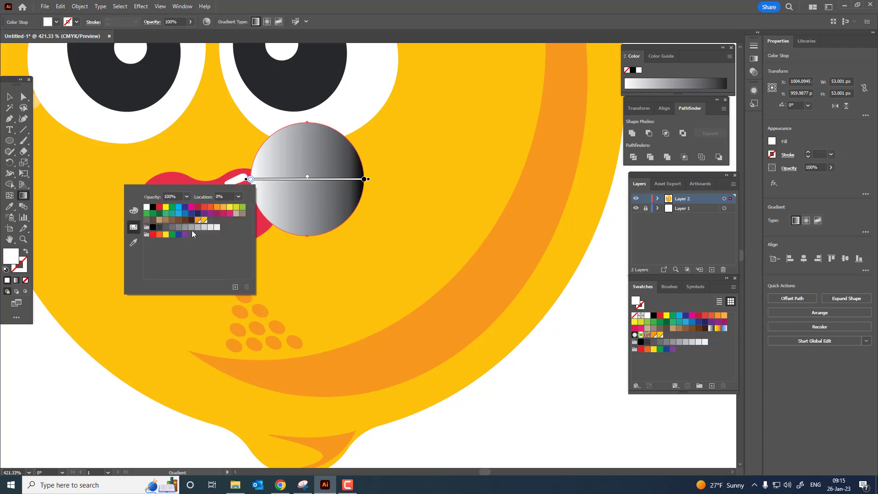
pyautogui.click(199, 225)
# Set the gradient's end colour stop to the new yellow swatch at 0% opacity.
pyautogui.doubleClick(365, 179)
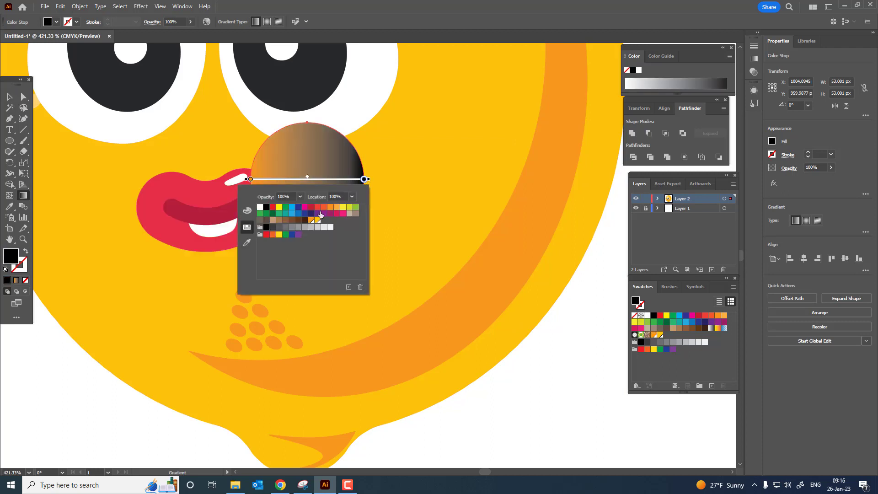
pyautogui.click(318, 220)
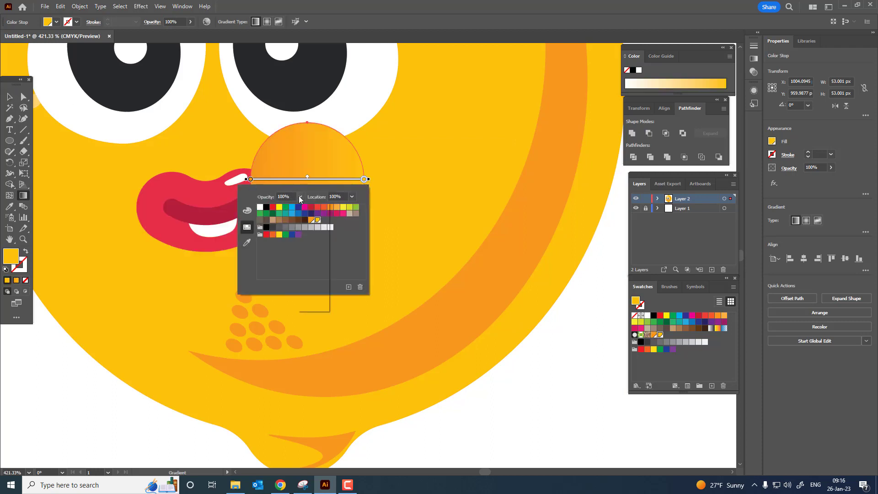
pyautogui.click(300, 197)
pyautogui.click(308, 208)
pyautogui.click(9, 97)
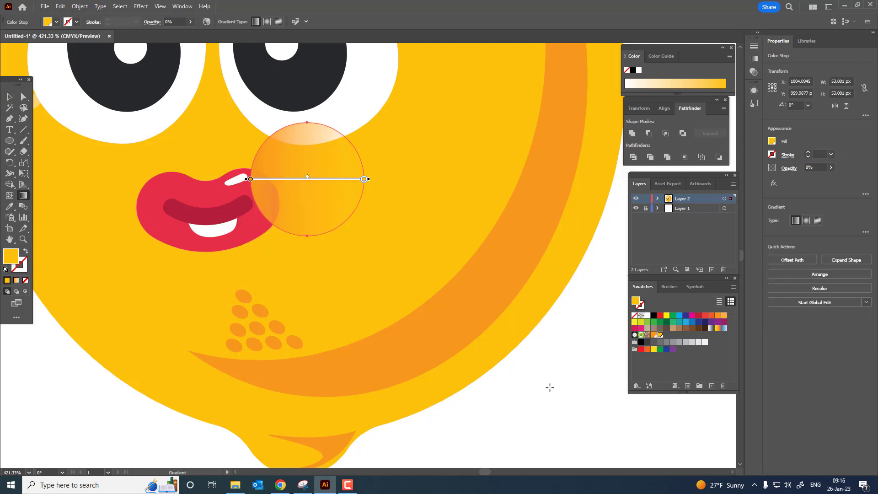
pyautogui.click(10, 97)
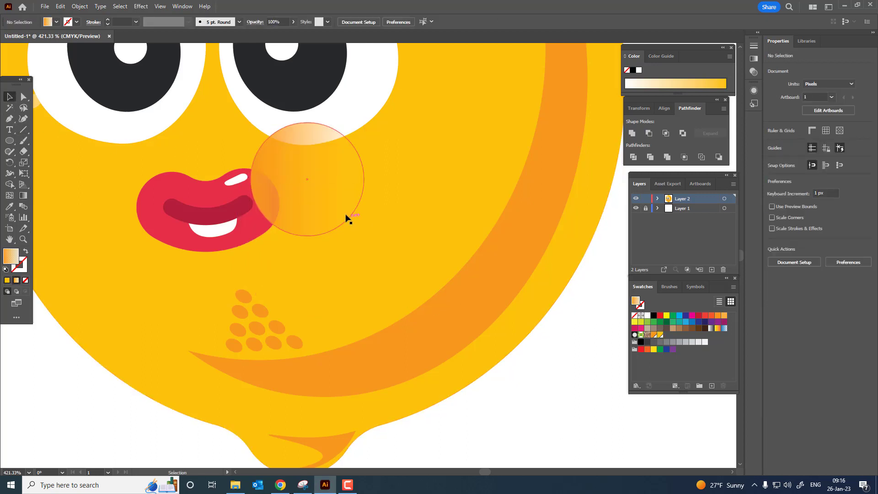
# Move the gradient circle clear of the mouth, just beside the mouth's right end.
pyautogui.moveTo(331, 203); pyautogui.dragTo(367, 219)
pyautogui.moveTo(262, 214); pyautogui.dragTo(265, 223)
pyautogui.hotkey('ctrl', 'z')
# Select the teeth, inner mouth and lips together and group them.
pyautogui.click(226, 230)
pyautogui.keyDown('shift'); pyautogui.click(246, 206); pyautogui.keyUp('shift')
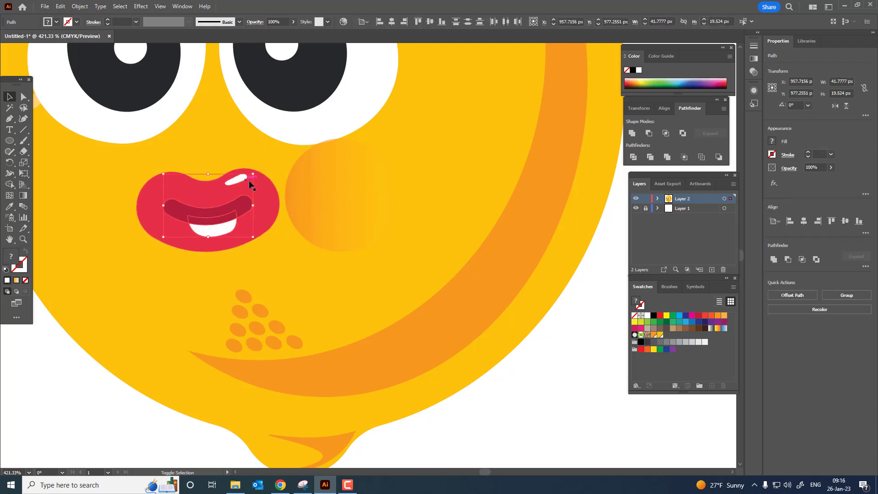
pyautogui.keyDown('shift'); pyautogui.click(264, 197); pyautogui.keyUp('shift')
pyautogui.click(80, 8)
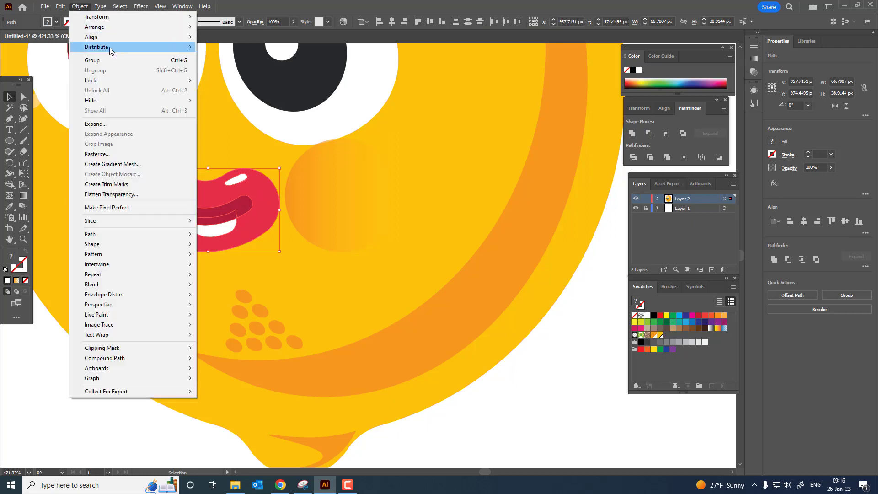
pyautogui.click(108, 62)
# Lower the mouth group slightly, rotate the gradient circle about 36° and set it between the mouth's right end and the right eye.
pyautogui.moveTo(270, 224); pyautogui.dragTo(272, 236)
pyautogui.moveTo(356, 231); pyautogui.dragTo(337, 221)
pyautogui.moveTo(384, 243); pyautogui.dragTo(391, 196)
pyautogui.moveTo(333, 212); pyautogui.dragTo(342, 202)
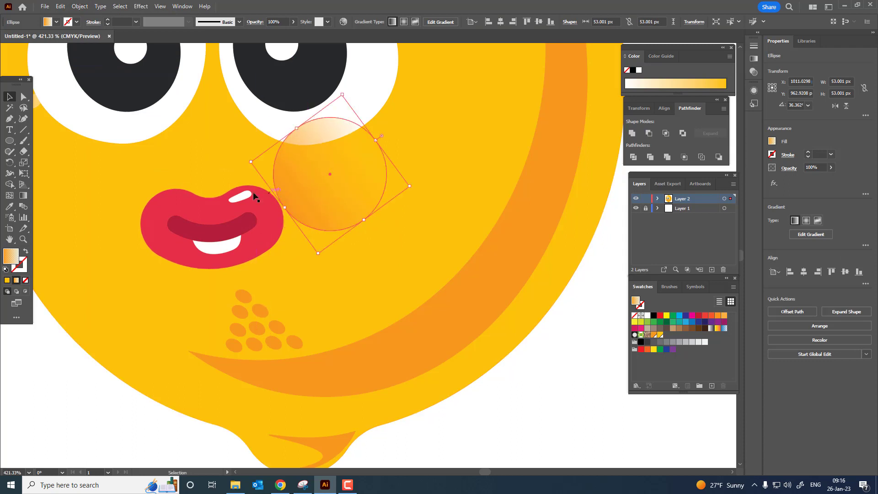
# Copy the cheek circle, paste it in front and move the copy beside the mouth's left end.
pyautogui.moveTo(254, 195); pyautogui.dragTo(303, 233)
pyautogui.click(64, 6)
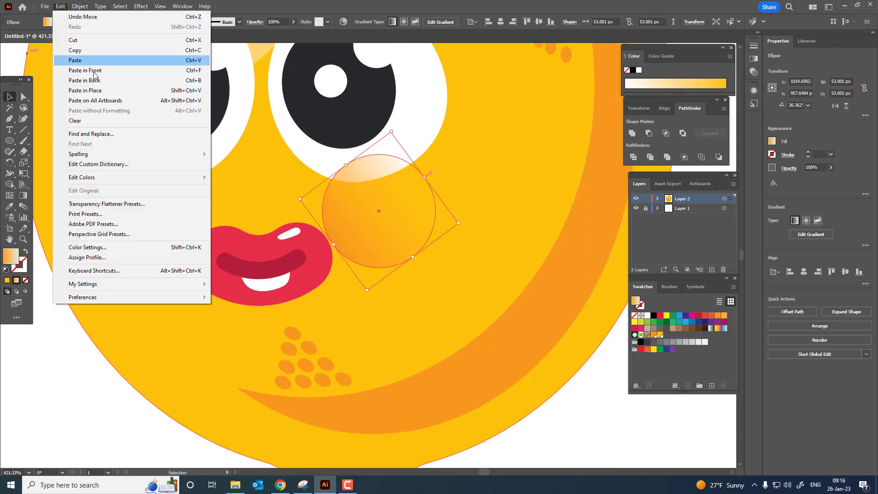
pyautogui.click(76, 50)
pyautogui.click(59, 7)
pyautogui.click(118, 73)
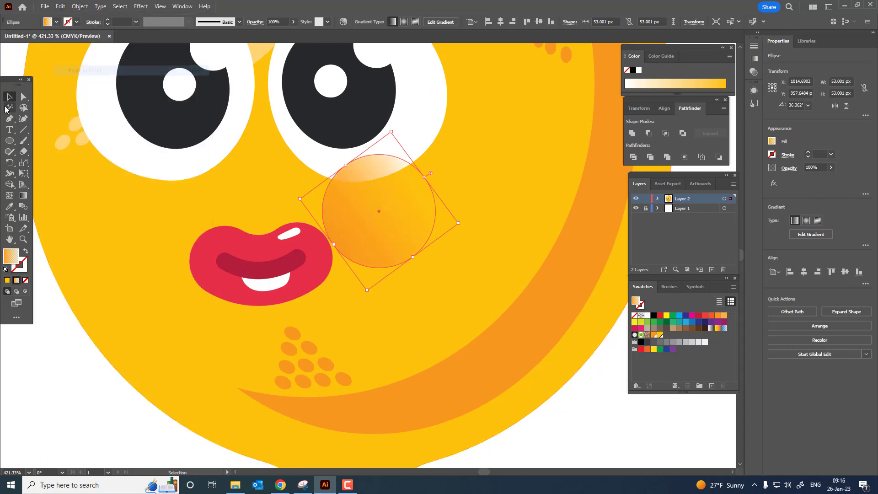
pyautogui.moveTo(392, 202); pyautogui.dragTo(144, 246)
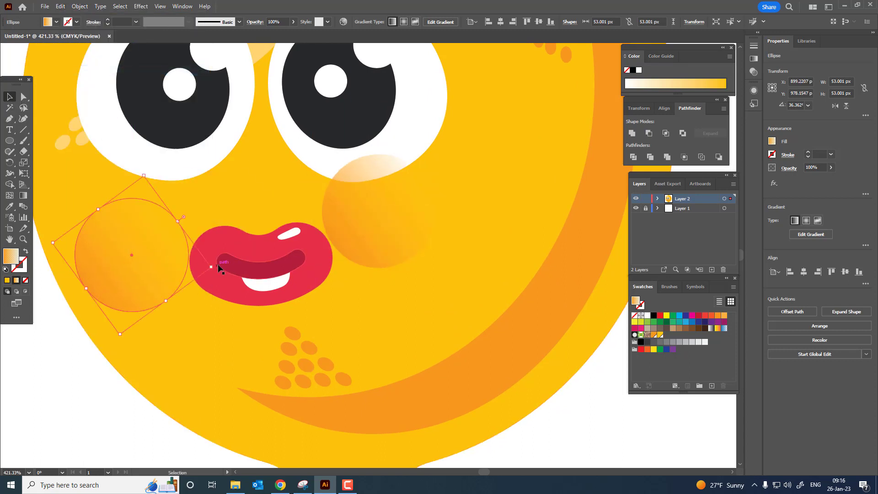
# Rotate the left cheek circle so its orange side faces the mouth, and nudge both cheeks into place beside the lips.
pyautogui.moveTo(214, 268); pyautogui.dragTo(70, 206)
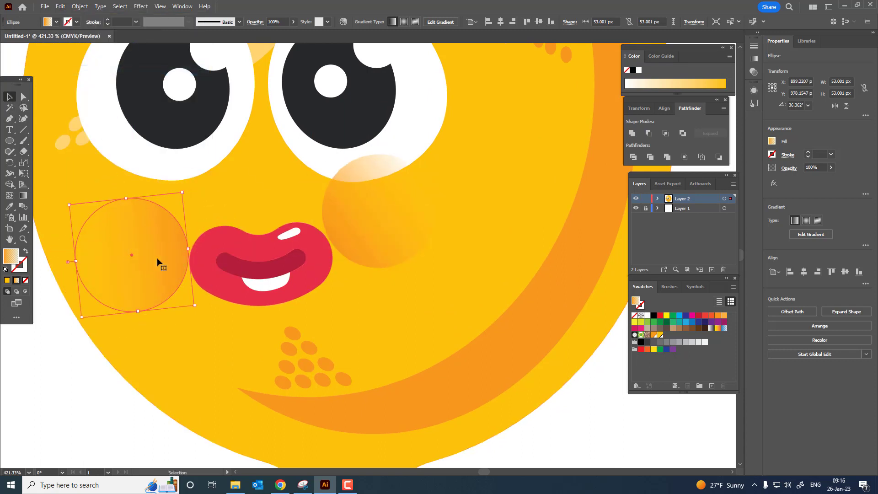
pyautogui.moveTo(157, 258); pyautogui.dragTo(137, 268)
pyautogui.moveTo(198, 306); pyautogui.dragTo(172, 337)
pyautogui.moveTo(160, 250); pyautogui.dragTo(160, 238)
pyautogui.moveTo(376, 239); pyautogui.dragTo(378, 249)
# Move both cheeks and the mouth up together over the eyes' lower edges, rotate them about 5° clockwise and deselect them.
pyautogui.press('z')
pyautogui.moveTo(324, 196); pyautogui.dragTo(302, 201)
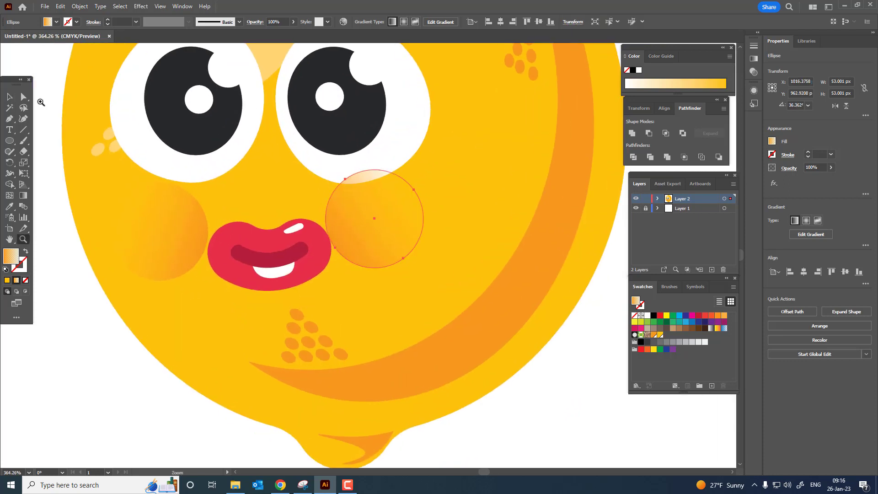
pyautogui.click(8, 98)
pyautogui.keyDown('shift'); pyautogui.click(191, 243); pyautogui.keyUp('shift')
pyautogui.keyDown('shift'); pyautogui.click(263, 253); pyautogui.keyUp('shift')
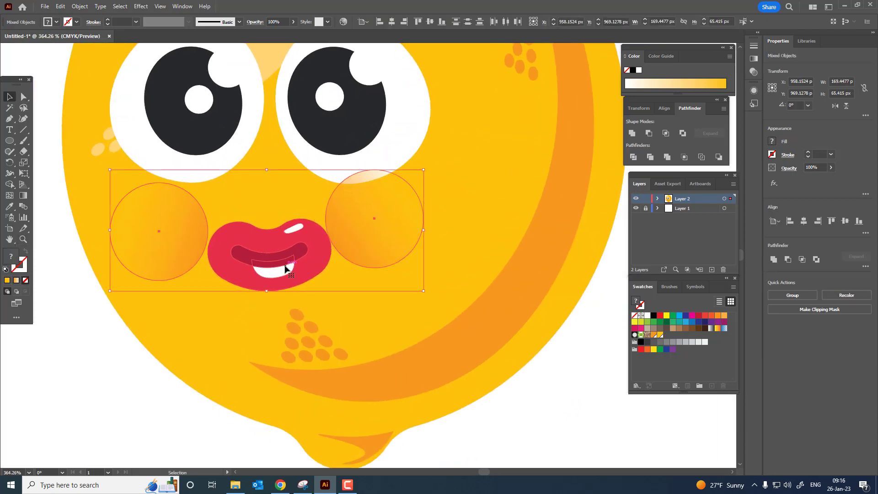
pyautogui.moveTo(284, 266); pyautogui.dragTo(280, 235)
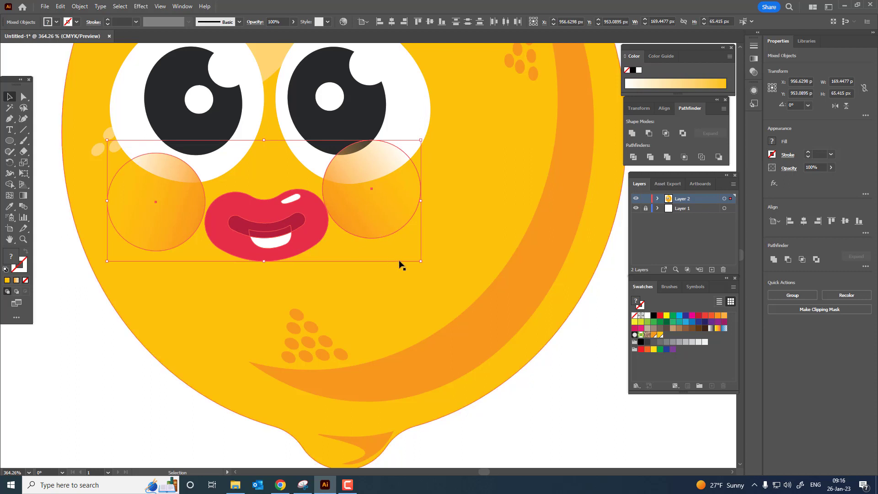
pyautogui.moveTo(424, 266); pyautogui.dragTo(418, 281)
pyautogui.press('z')
pyautogui.moveTo(351, 221); pyautogui.dragTo(161, 231)
pyautogui.click(13, 97)
pyautogui.click(161, 208)
pyautogui.moveTo(252, 246); pyautogui.dragTo(213, 302)
# Draw a curved gradient-filled shadow shape below the lower lip with the Pen tool and aim its gradient diagonally down to the right.
pyautogui.press('z')
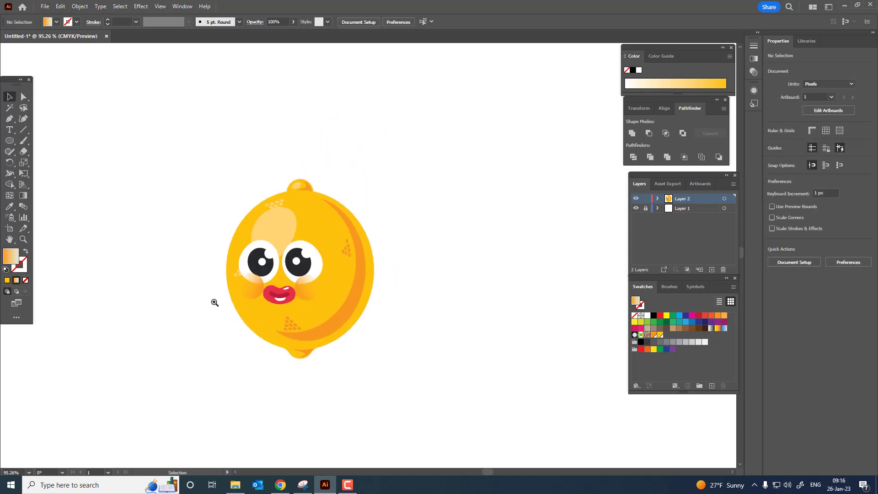
pyautogui.moveTo(259, 328); pyautogui.dragTo(346, 335)
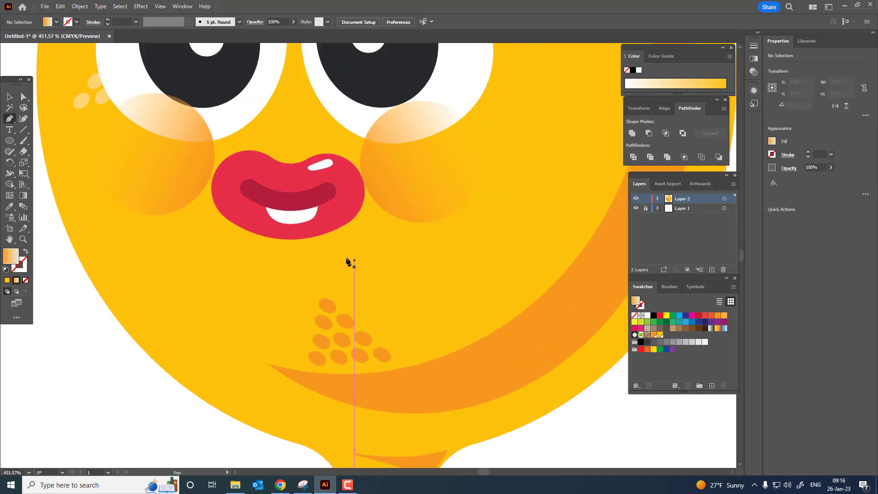
pyautogui.moveTo(355, 203); pyautogui.dragTo(392, 138)
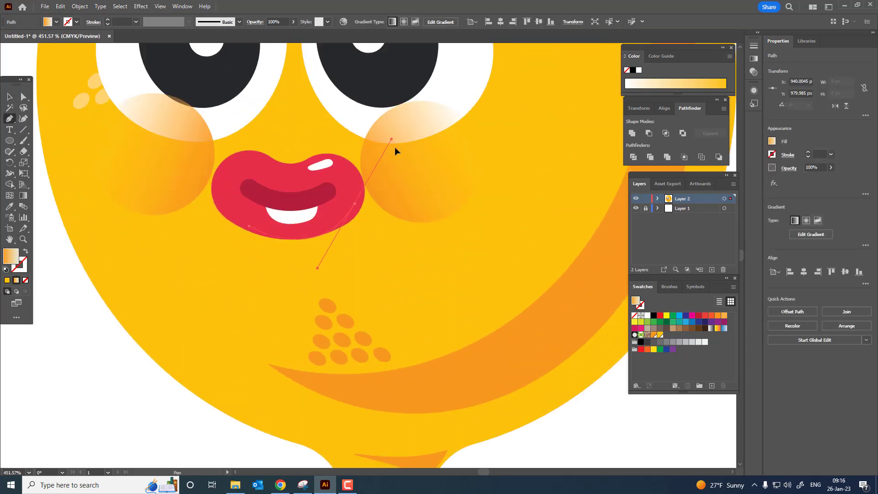
pyautogui.click(355, 203)
pyautogui.click(393, 264)
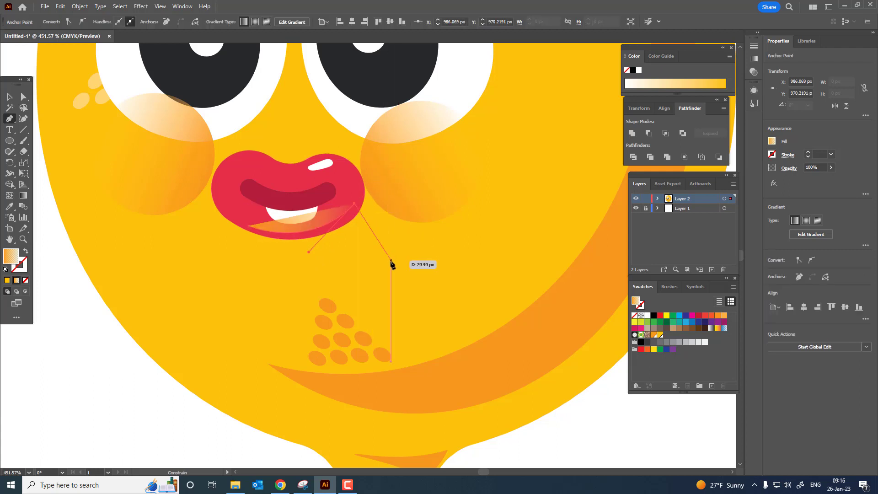
pyautogui.click(330, 292)
pyautogui.moveTo(302, 297); pyautogui.dragTo(259, 284)
pyautogui.click(249, 226)
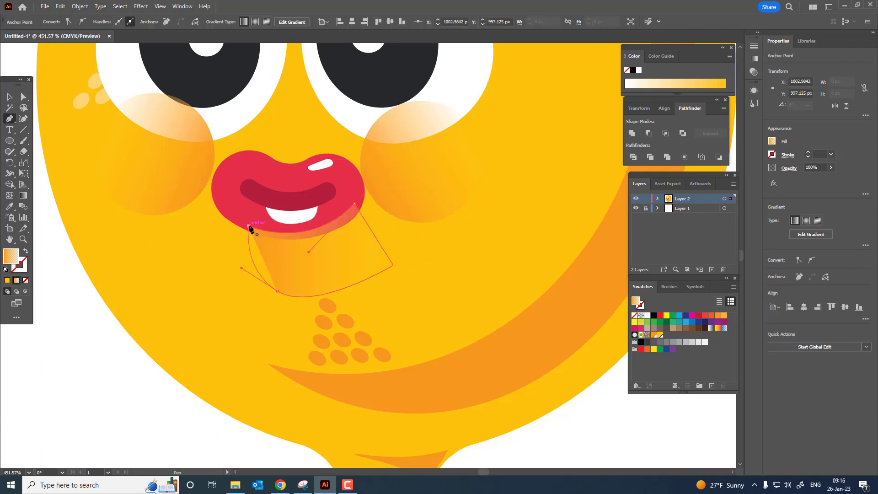
pyautogui.click(24, 196)
pyautogui.moveTo(295, 223); pyautogui.dragTo(352, 298)
pyautogui.click(17, 99)
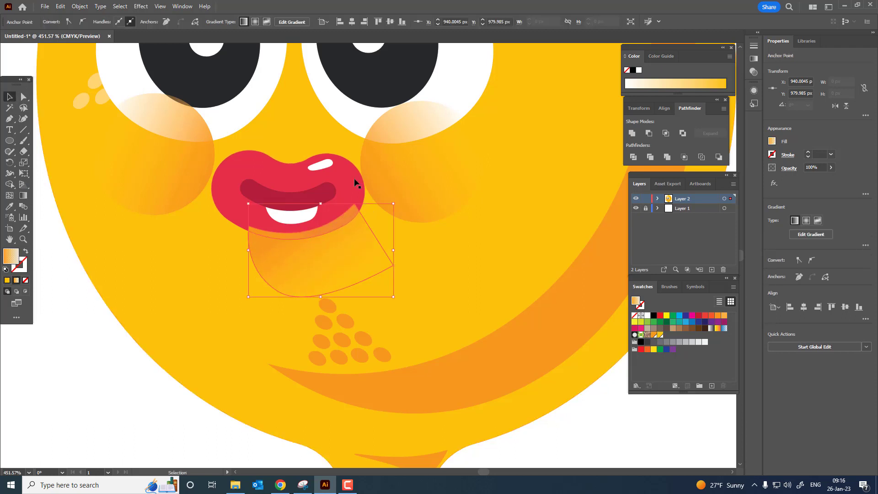
# Bring the mouth group to the front so it covers the upper part of the chin shadow.
pyautogui.click(355, 185)
pyautogui.click(80, 6)
pyautogui.moveTo(103, 28)
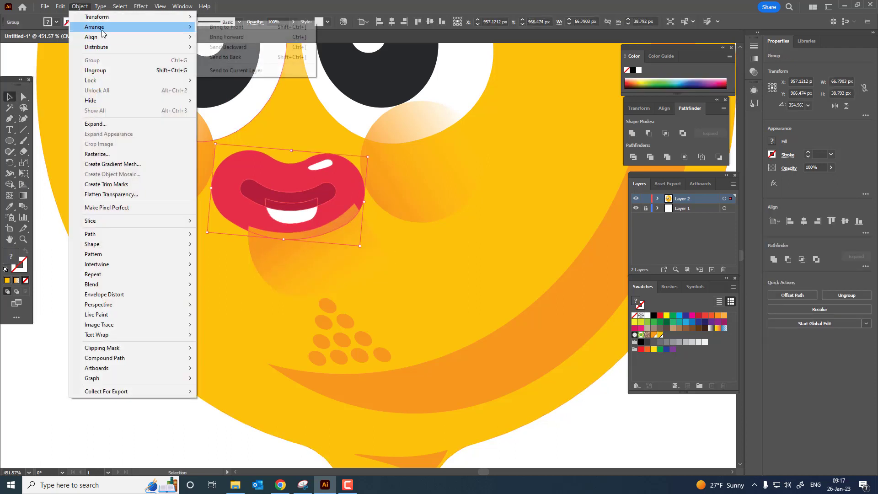
pyautogui.click(215, 29)
# Reshape the chin shadow with the Curvature tool, widening its top behind the lips and extending its rounded lower end over the peel dots.
pyautogui.press('z')
pyautogui.moveTo(310, 187)
pyautogui.mouseDown()
pyautogui.moveTo(218, 212)
pyautogui.moveTo(290, 278)
pyautogui.moveTo(302, 274)
pyautogui.mouseUp()
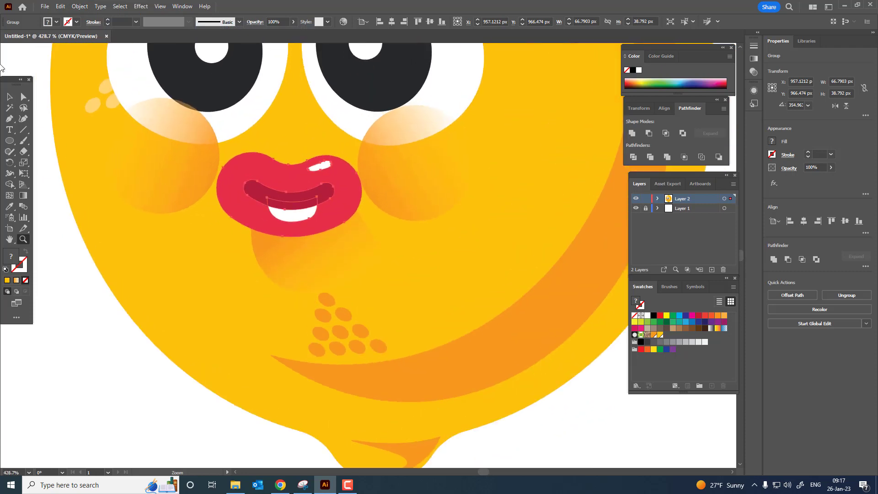
pyautogui.click(11, 99)
pyautogui.click(330, 261)
pyautogui.click(23, 119)
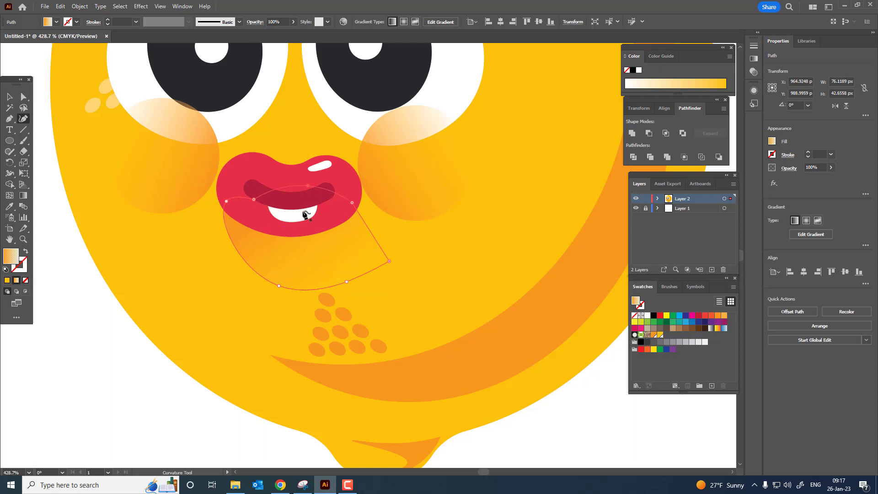
pyautogui.moveTo(247, 271)
pyautogui.mouseDown()
pyautogui.moveTo(285, 297)
pyautogui.moveTo(277, 301)
pyautogui.moveTo(277, 286)
pyautogui.mouseUp()
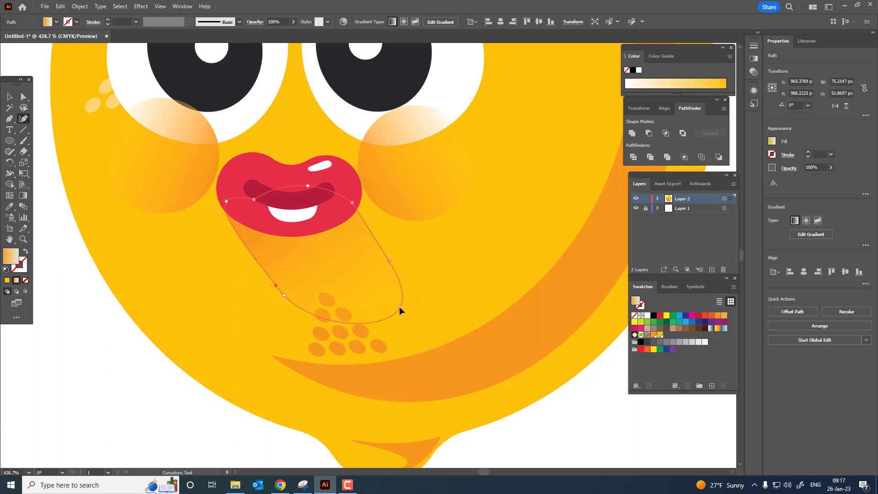
pyautogui.press('z')
pyautogui.moveTo(394, 303); pyautogui.dragTo(328, 279)
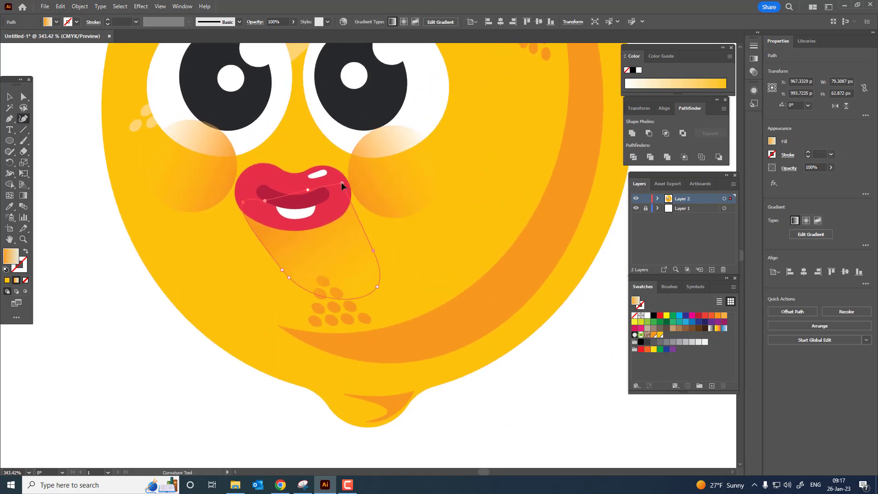
# Redraw the chin shadow's gradient so it fades out downward from the mouth, and deselect the shape.
pyautogui.click(24, 196)
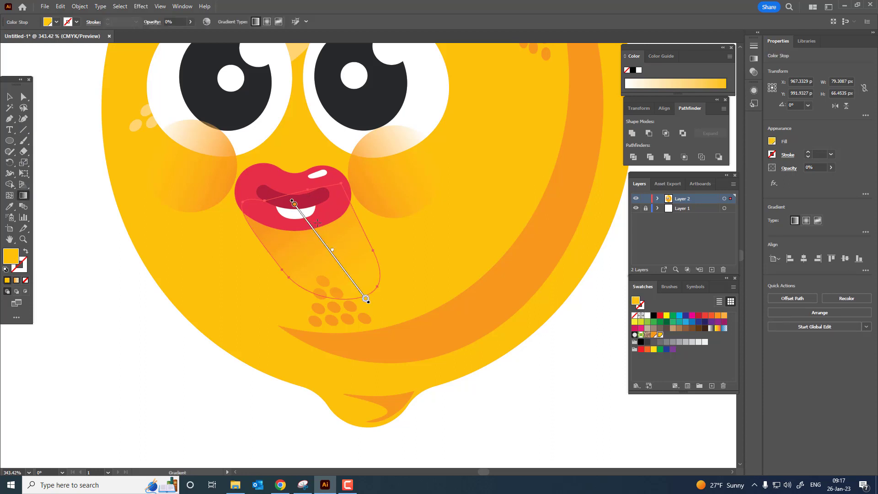
pyautogui.moveTo(310, 198); pyautogui.dragTo(151, 332)
pyautogui.press('z')
pyautogui.click(9, 98)
pyautogui.click(192, 265)
# Draw a short curved eyebrow path above the right eye with the Pen tool and give it the pupil's dark fill.
pyautogui.press('z')
pyautogui.moveTo(151, 332); pyautogui.dragTo(137, 259)
pyautogui.moveTo(238, 271); pyautogui.dragTo(217, 275)
pyautogui.moveTo(225, 296); pyautogui.dragTo(221, 338)
pyautogui.moveTo(252, 217); pyautogui.dragTo(329, 235)
pyautogui.click(274, 121)
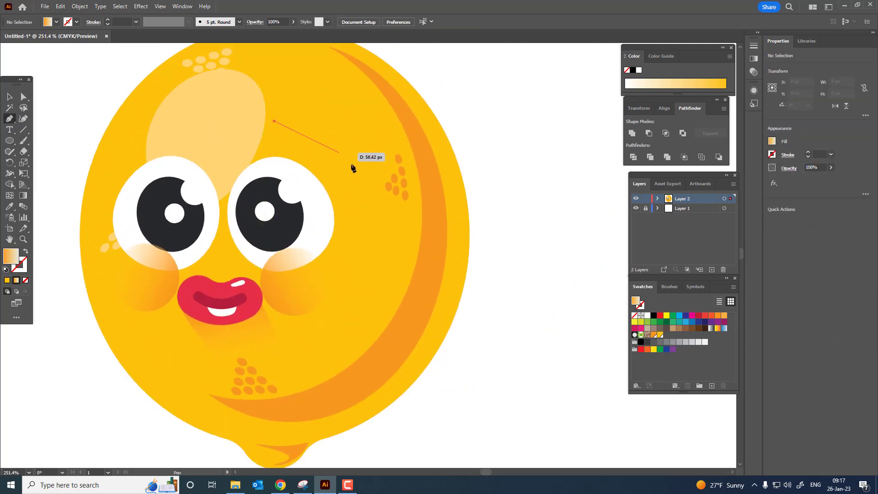
pyautogui.click(310, 136)
pyautogui.moveTo(324, 152); pyautogui.dragTo(324, 149)
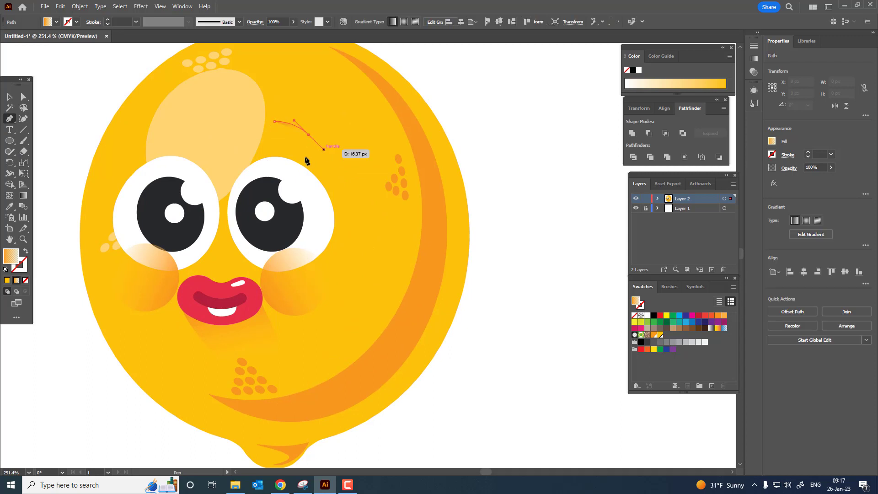
pyautogui.click(252, 213)
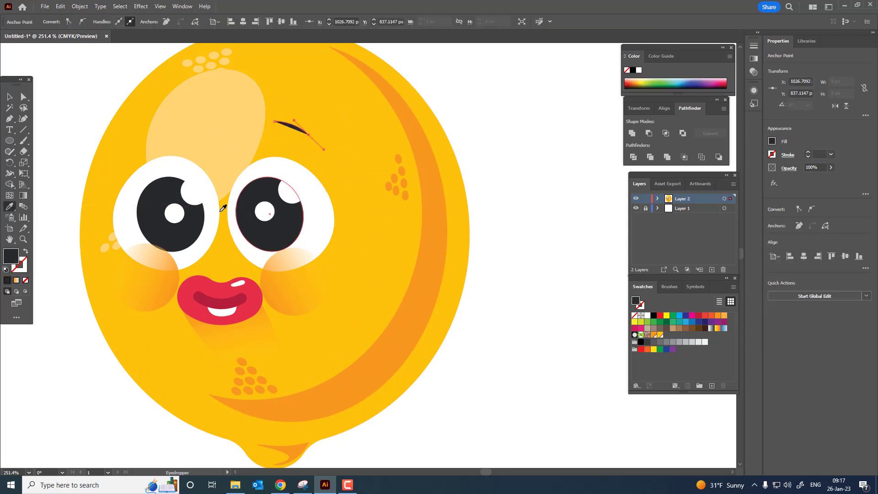
# Swap the eyebrow path's dark fill to its stroke and set the stroke weight to 17 pt.
pyautogui.click(25, 251)
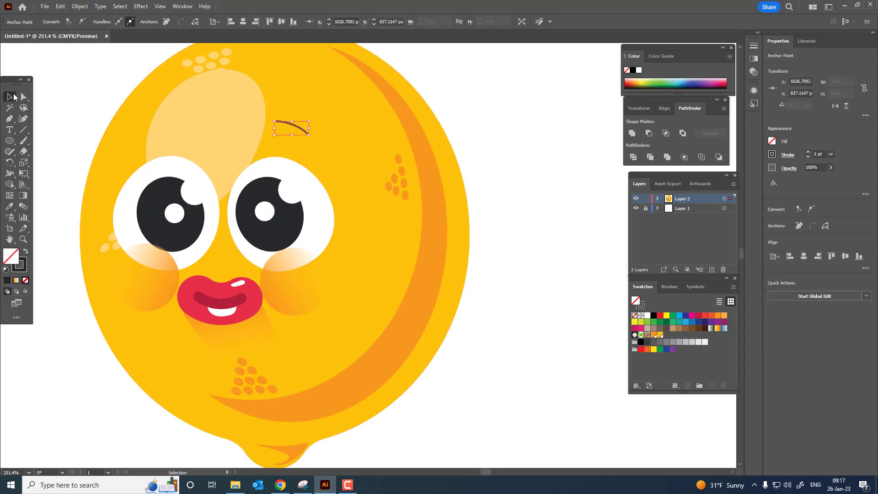
pyautogui.click(304, 131)
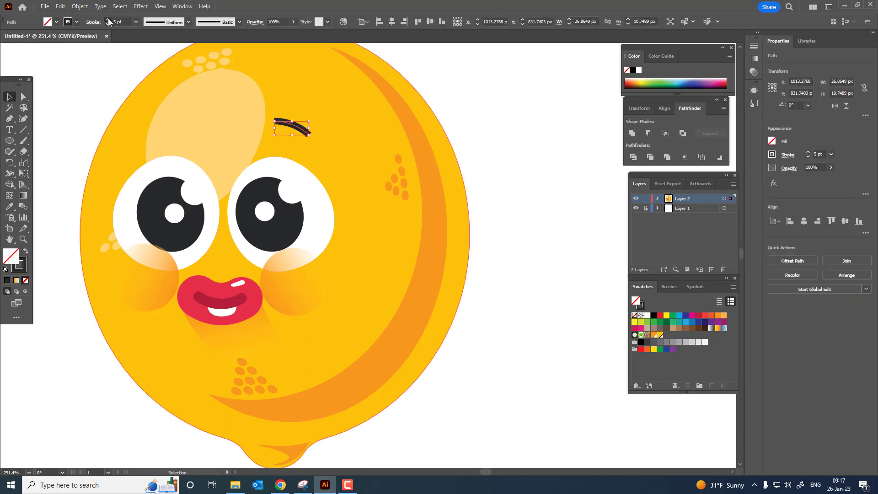
pyautogui.moveTo(310, 128); pyautogui.dragTo(394, 198)
pyautogui.press('z')
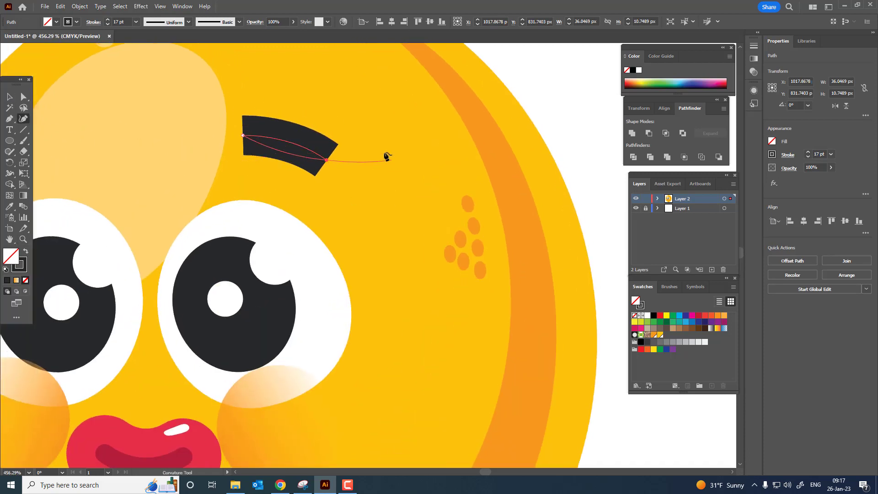
# Bend the eyebrow into a stronger arch with the Curvature tool and give its stroke round caps.
pyautogui.moveTo(325, 161); pyautogui.dragTo(324, 181)
pyautogui.moveTo(285, 159); pyautogui.dragTo(291, 149)
pyautogui.click(93, 23)
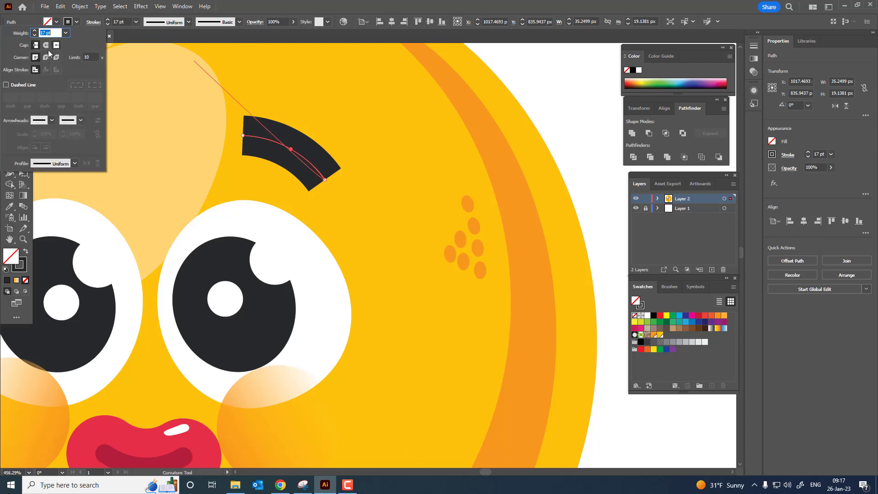
pyautogui.click(48, 46)
# Fine-tune the eyebrow's curve with the Curvature tool by adjusting its middle point and its outer end.
pyautogui.press('z')
pyautogui.moveTo(382, 164)
pyautogui.mouseDown()
pyautogui.moveTo(249, 189)
pyautogui.moveTo(325, 183)
pyautogui.moveTo(333, 167)
pyautogui.moveTo(466, 215)
pyautogui.mouseUp()
pyautogui.click(12, 101)
pyautogui.press('z')
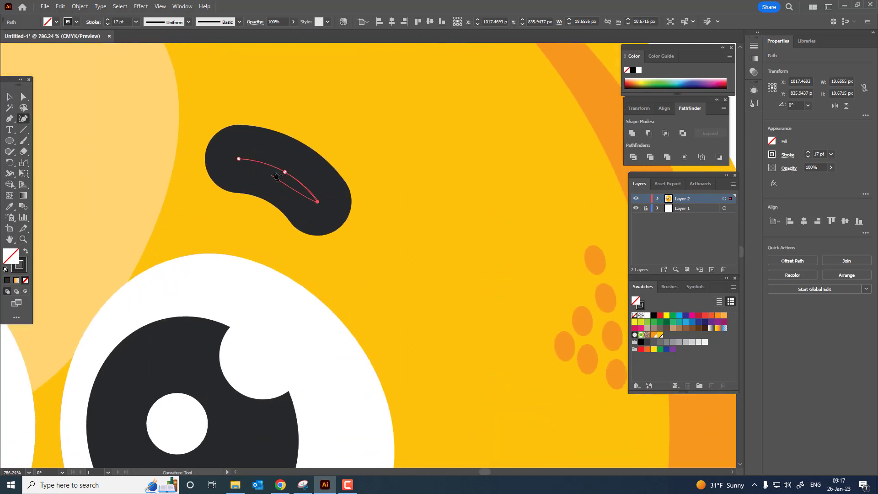
pyautogui.moveTo(275, 176); pyautogui.dragTo(284, 178)
pyautogui.moveTo(318, 203); pyautogui.dragTo(334, 208)
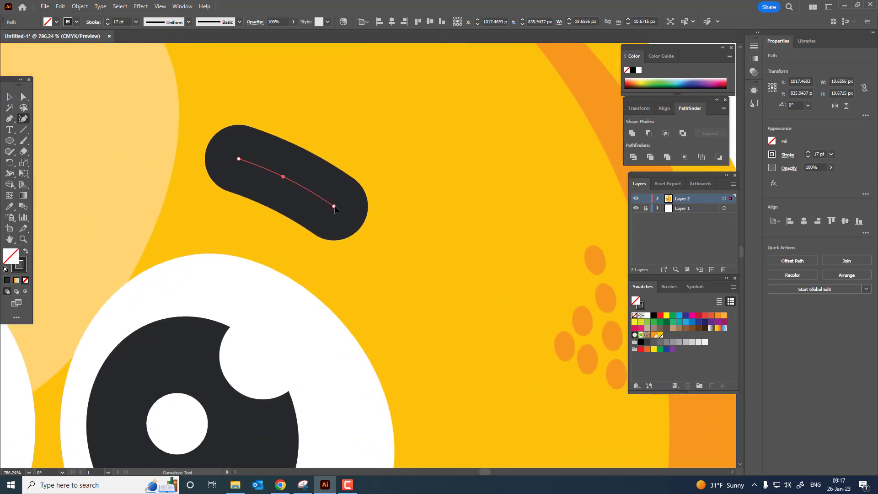
# Expand the eyebrow's fill and stroke into a filled shape.
pyautogui.scroll(-5, 291, 177)
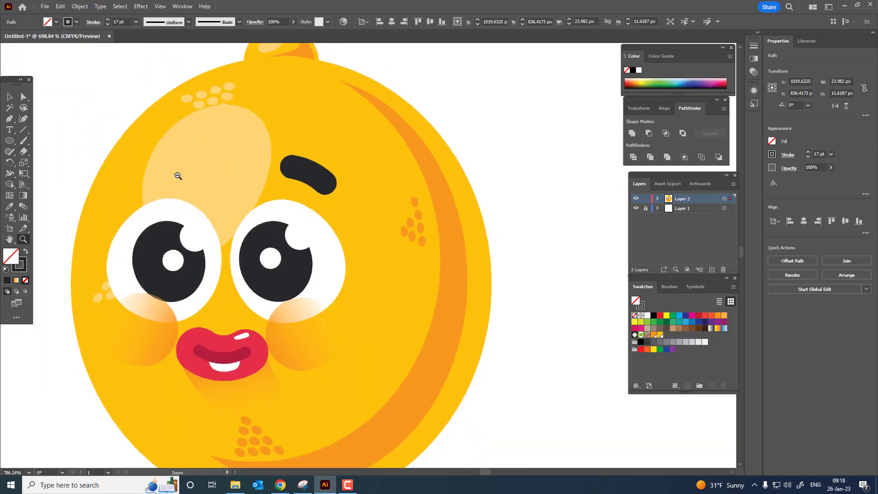
pyautogui.press('v')
pyautogui.click(80, 7)
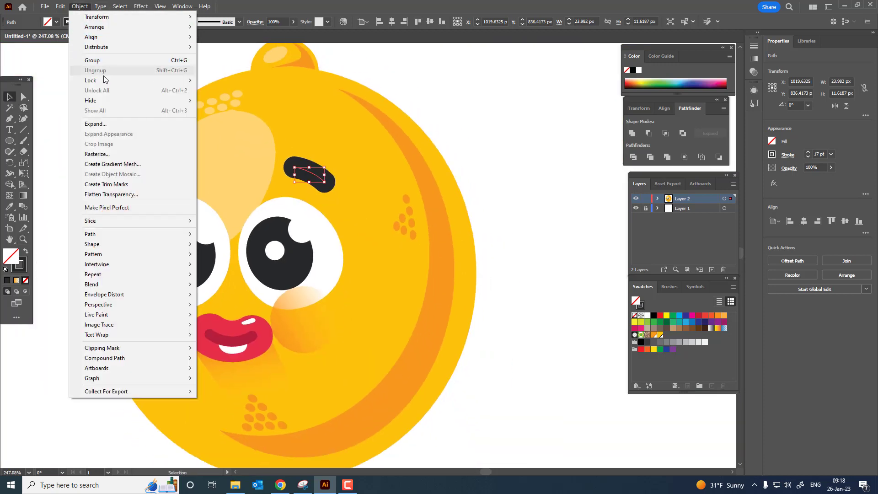
pyautogui.click(104, 128)
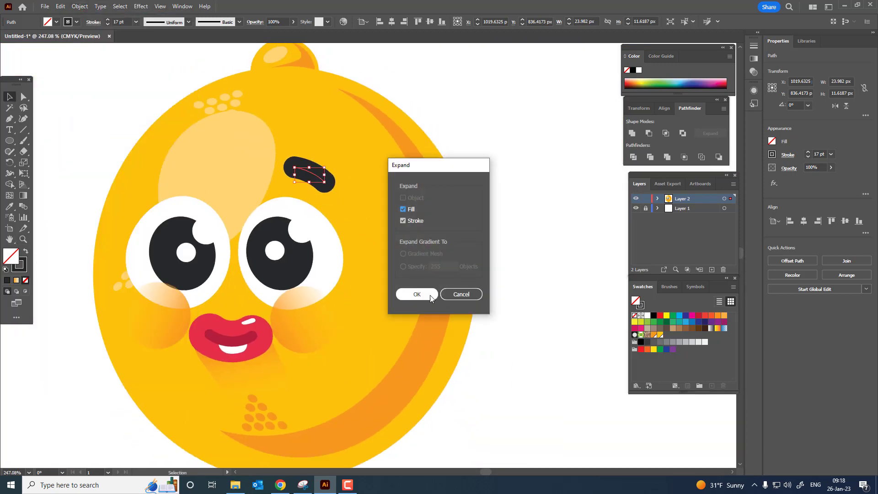
pyautogui.click(411, 295)
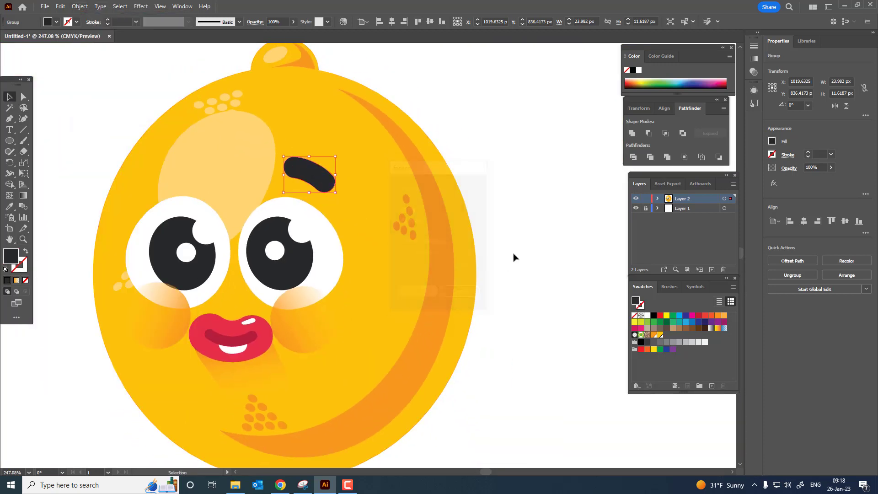
# Create a mirrored copy of the eyebrow with Reflect and place it above the left eye.
pyautogui.click(80, 6)
pyautogui.moveTo(119, 17)
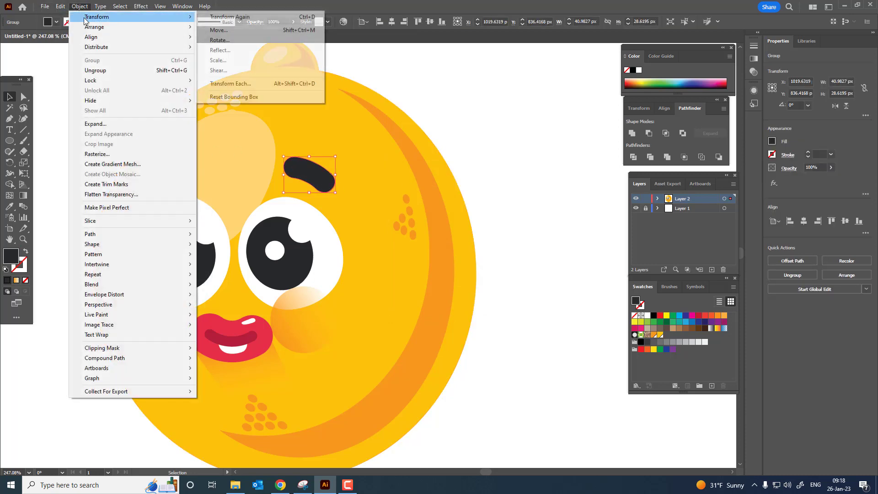
pyautogui.click(215, 50)
pyautogui.click(402, 296)
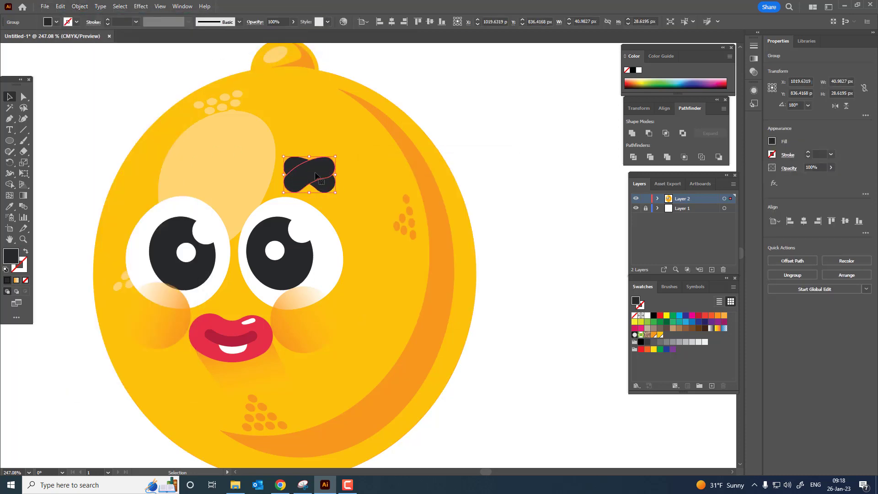
pyautogui.moveTo(320, 173); pyautogui.dragTo(173, 175)
pyautogui.press('z')
pyautogui.moveTo(318, 210); pyautogui.dragTo(182, 217)
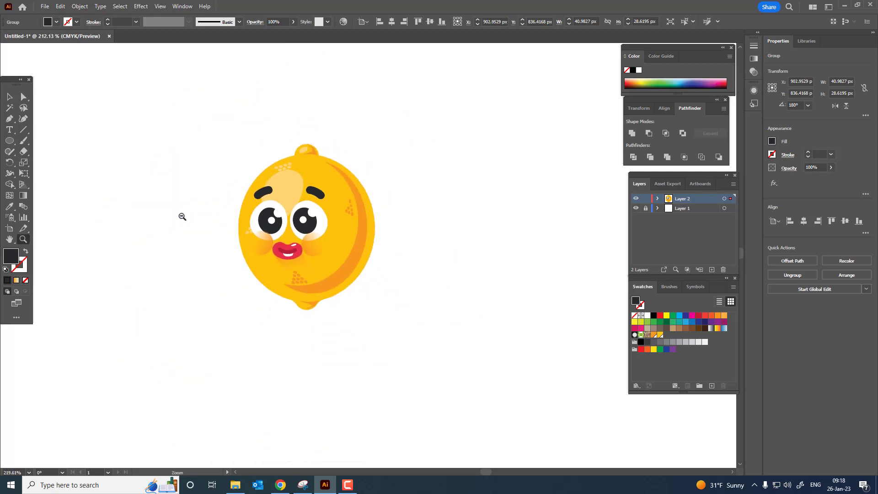
# Tilt the left eyebrow slightly clockwise, shift the right eyebrow down and outward, and deselect.
pyautogui.moveTo(261, 256); pyautogui.dragTo(465, 277)
pyautogui.moveTo(410, 220); pyautogui.dragTo(276, 372)
pyautogui.click(10, 96)
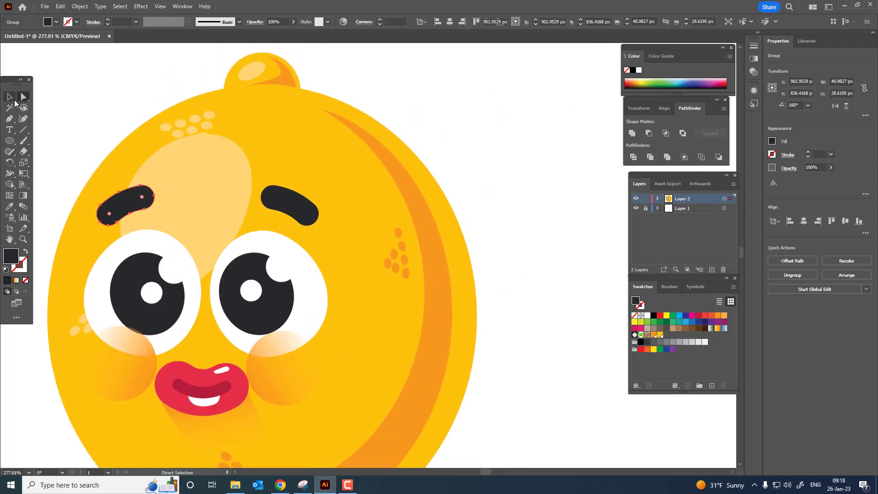
pyautogui.moveTo(155, 185); pyautogui.dragTo(156, 192)
pyautogui.moveTo(310, 206)
pyautogui.mouseDown()
pyautogui.moveTo(310, 219)
pyautogui.moveTo(316, 217)
pyautogui.mouseUp()
pyautogui.press('z')
pyautogui.moveTo(317, 217); pyautogui.dragTo(190, 220)
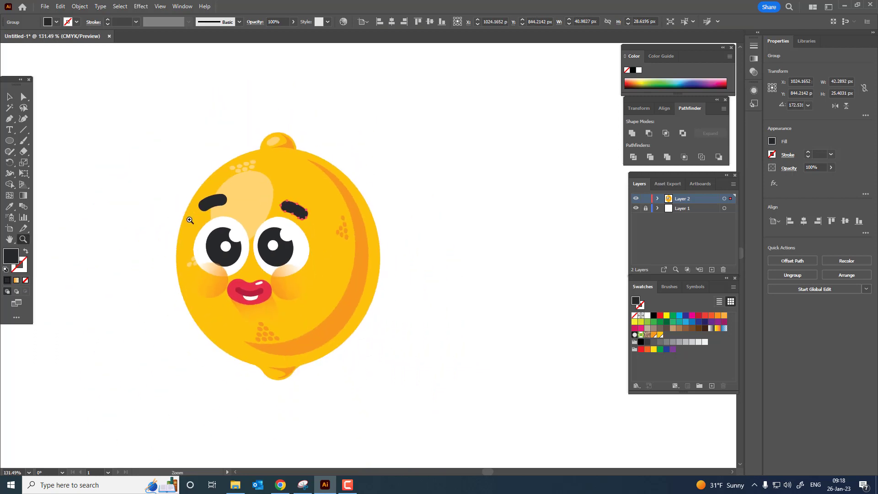
pyautogui.moveTo(321, 245); pyautogui.dragTo(302, 239)
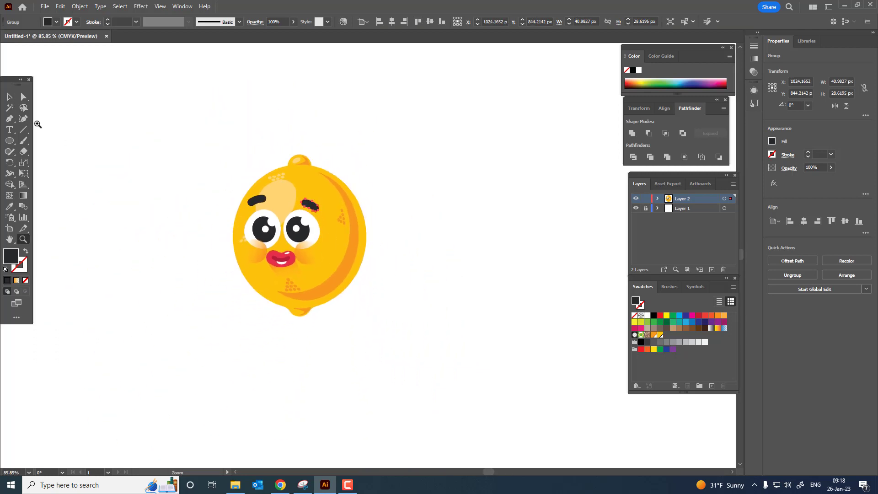
pyautogui.click(8, 99)
pyautogui.click(235, 270)
# Select the whole lemon artwork, rotate it slightly clockwise, and deselect it.
pyautogui.press('z')
pyautogui.moveTo(235, 270); pyautogui.dragTo(333, 294)
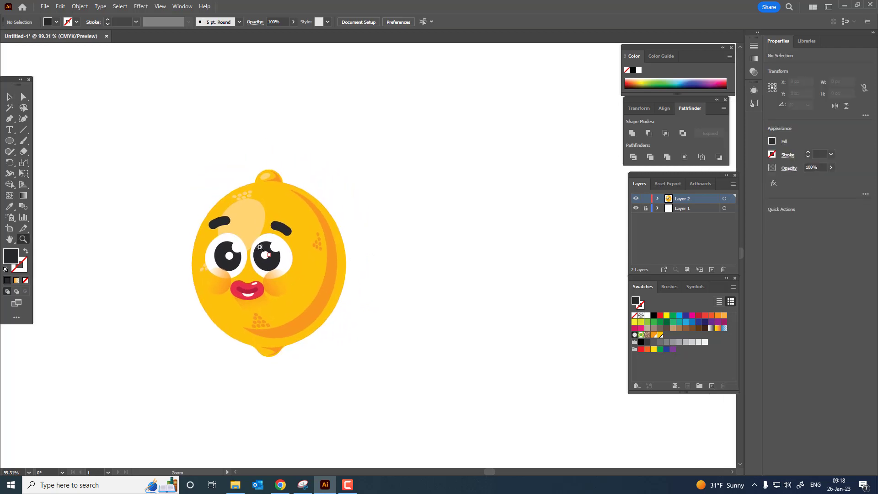
pyautogui.press('v')
pyautogui.hotkey('ctrl', 'a')
pyautogui.moveTo(413, 359); pyautogui.dragTo(78, 96)
pyautogui.moveTo(360, 142); pyautogui.dragTo(402, 186)
pyautogui.click(447, 334)
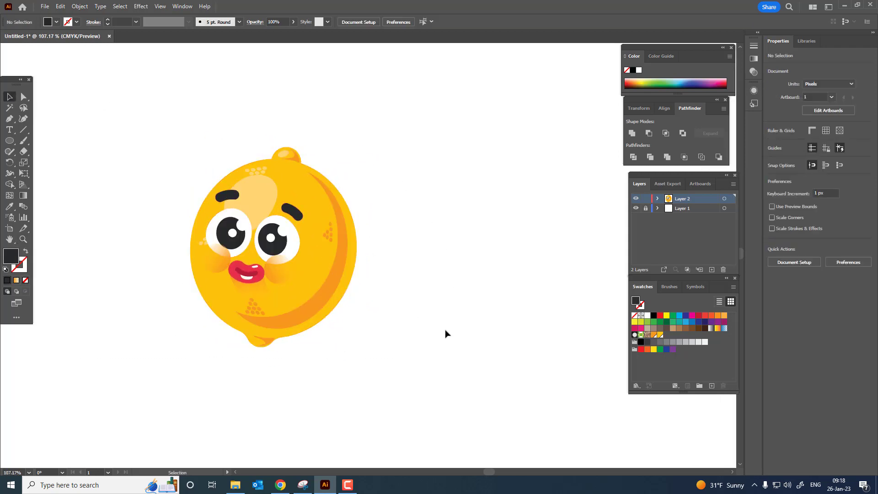
# Draw a thin closed crescent with the Pen tool inside the lower right part of the lemon's orange shadow.
pyautogui.press('z')
pyautogui.moveTo(368, 314); pyautogui.dragTo(485, 361)
pyautogui.press('p')
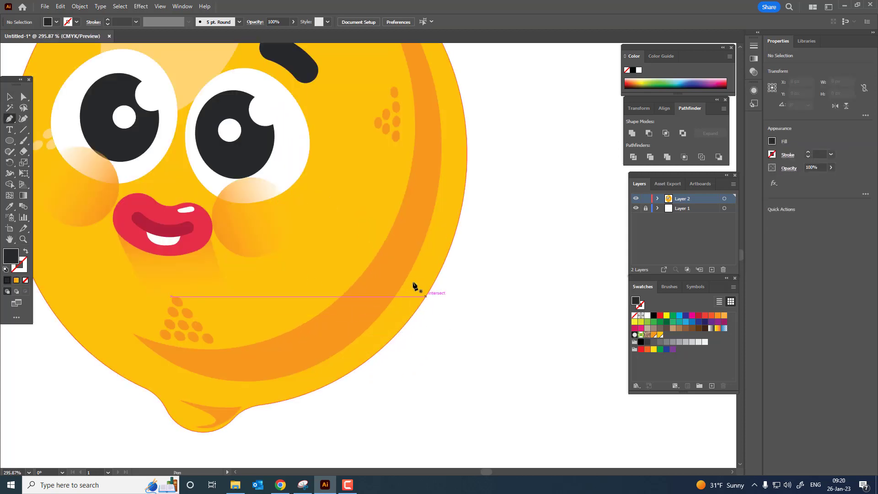
pyautogui.click(396, 270)
pyautogui.moveTo(229, 369); pyautogui.dragTo(100, 358)
pyautogui.moveTo(194, 389); pyautogui.dragTo(228, 392)
pyautogui.click(229, 369)
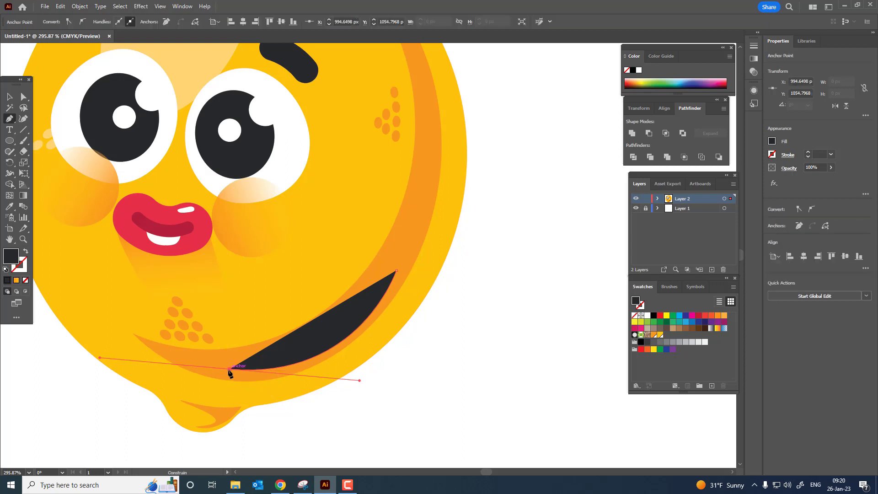
pyautogui.moveTo(396, 271); pyautogui.dragTo(457, 183)
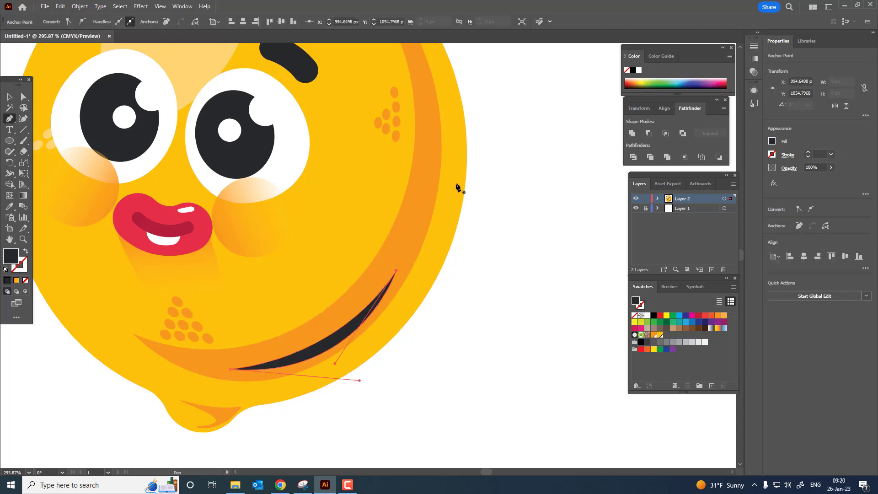
# Sample the shadow's orange for the crescent, change its fill to the deeper orange F7671E, and deselect it.
pyautogui.click(15, 210)
pyautogui.click(392, 249)
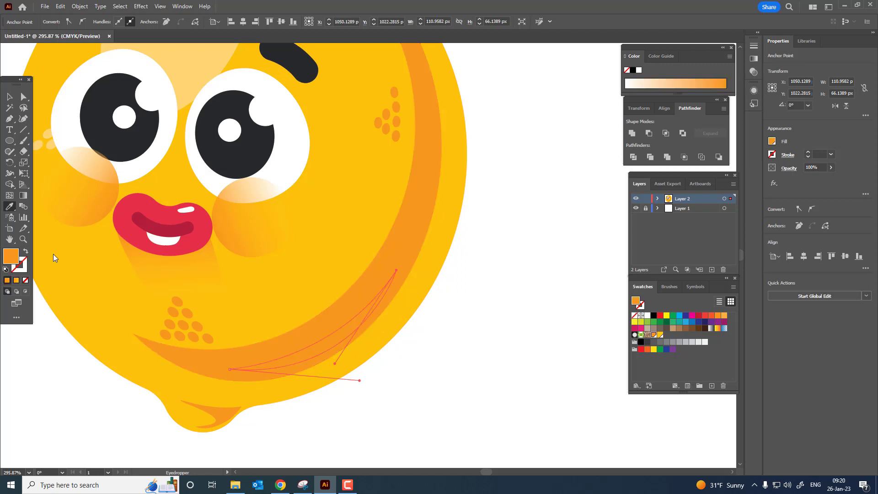
pyautogui.doubleClick(10, 255)
pyautogui.moveTo(673, 280); pyautogui.dragTo(673, 285)
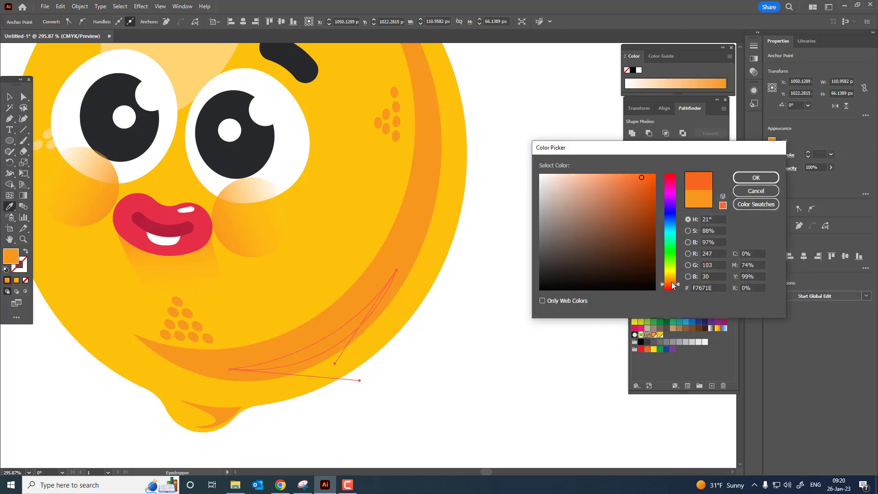
pyautogui.click(755, 177)
pyautogui.press('z')
pyautogui.moveTo(303, 282); pyautogui.dragTo(202, 303)
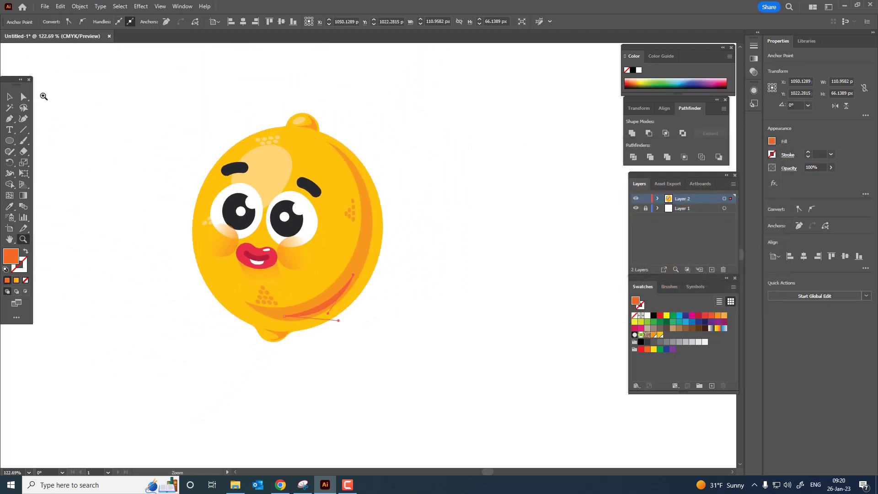
pyautogui.click(11, 97)
pyautogui.click(144, 255)
# Draw a straight vertical line about 112 px long down across the lemon's lower right edge and sample the eyebrow's dark colour.
pyautogui.moveTo(260, 308); pyautogui.dragTo(286, 320)
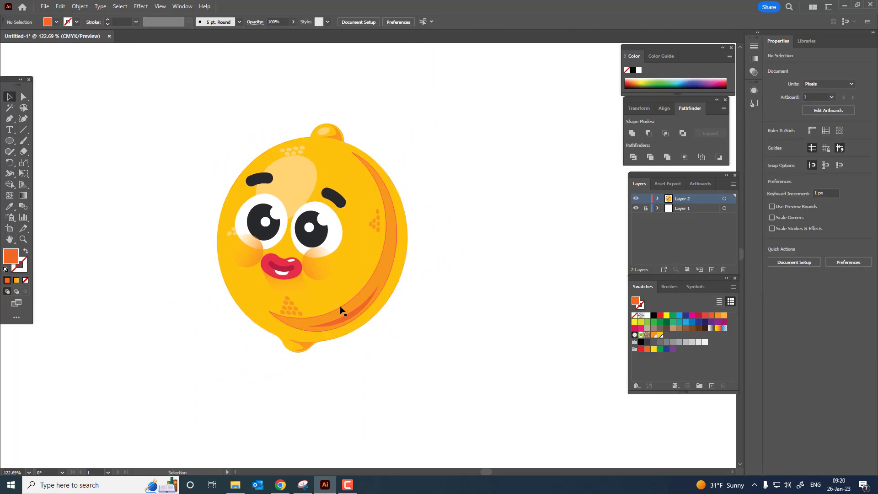
pyautogui.press('z')
pyautogui.moveTo(340, 311); pyautogui.dragTo(319, 310)
pyautogui.moveTo(354, 364); pyautogui.dragTo(419, 311)
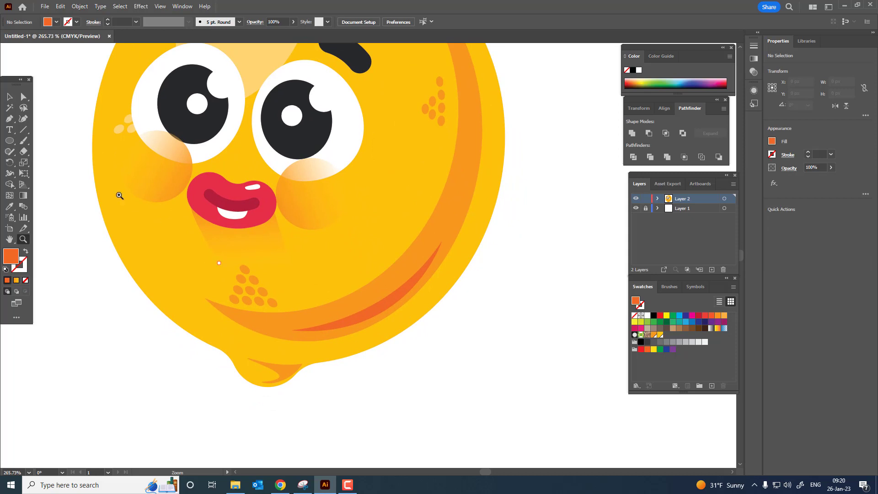
pyautogui.click(9, 97)
pyautogui.moveTo(506, 386); pyautogui.dragTo(524, 333)
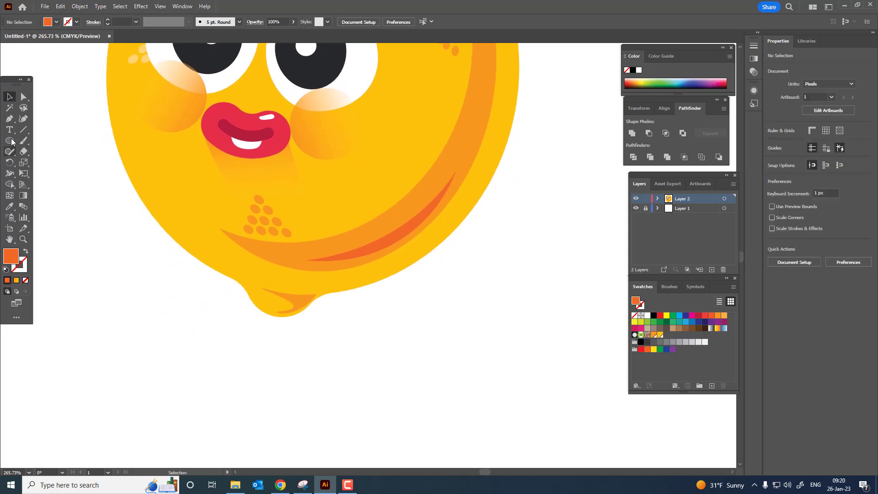
pyautogui.press('p')
pyautogui.press('z')
pyautogui.scroll(-5, 370, 390)
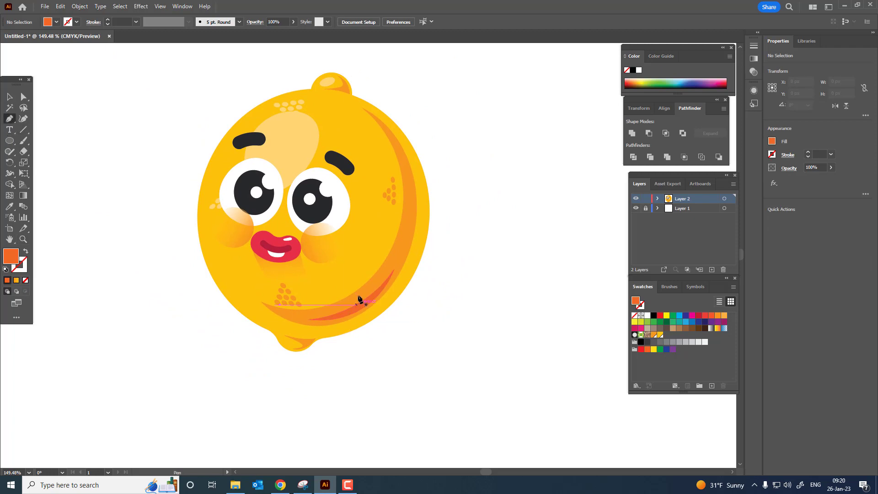
pyautogui.click(356, 274)
pyautogui.click(357, 358)
pyautogui.press('i')
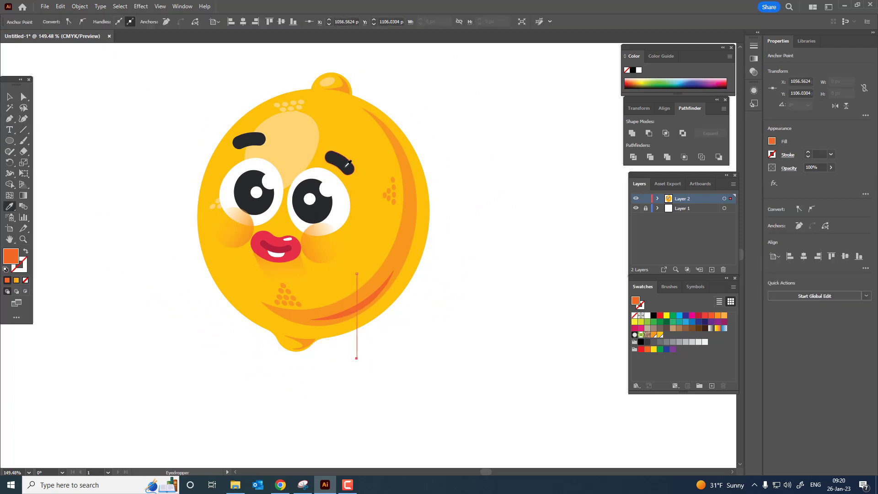
pyautogui.click(346, 167)
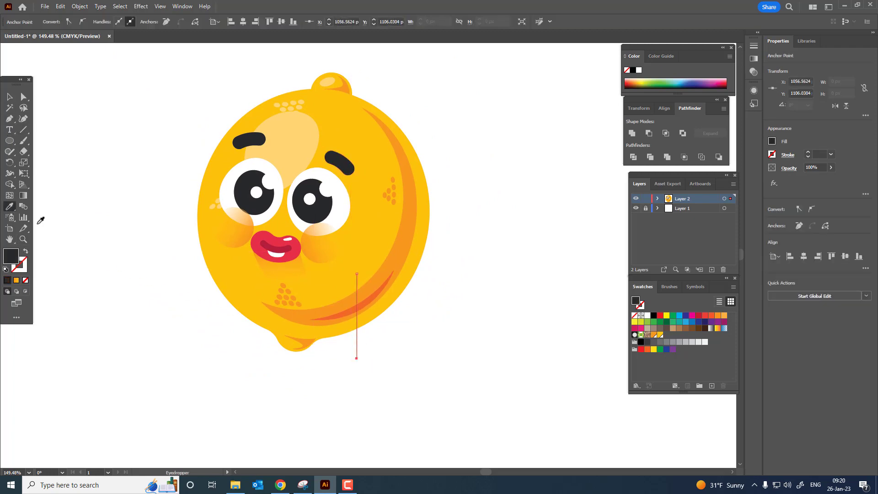
# Give the vertical line a dark stroke and raise its weight to 18 pt.
pyautogui.click(10, 97)
pyautogui.moveTo(333, 357); pyautogui.dragTo(334, 358)
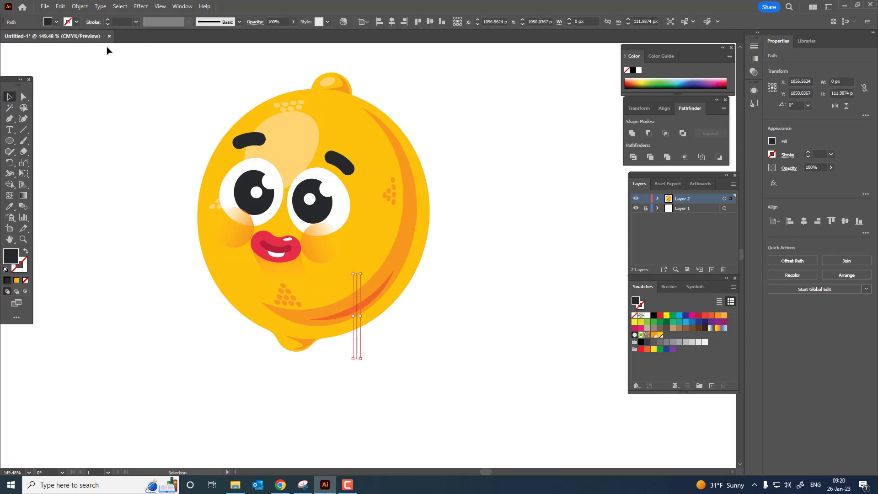
pyautogui.click(108, 20)
pyautogui.click(108, 20)
pyautogui.click(108, 20)
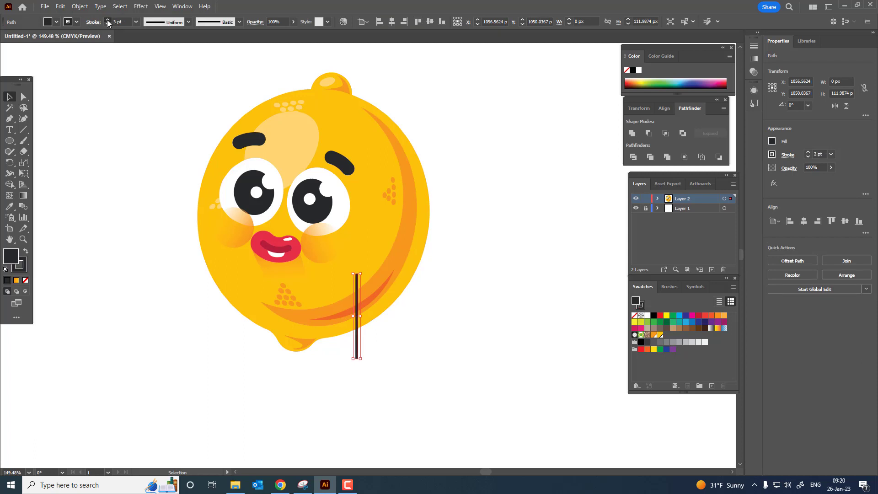
pyautogui.click(108, 21)
pyautogui.click(108, 20)
pyautogui.click(108, 20)
pyautogui.click(107, 20)
pyautogui.click(108, 20)
pyautogui.click(108, 20)
pyautogui.click(114, 209)
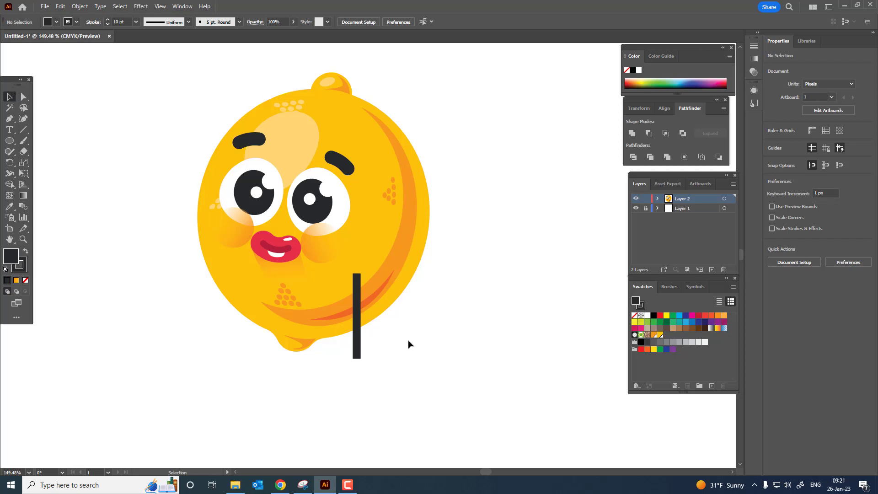
pyautogui.moveTo(307, 336); pyautogui.dragTo(337, 349)
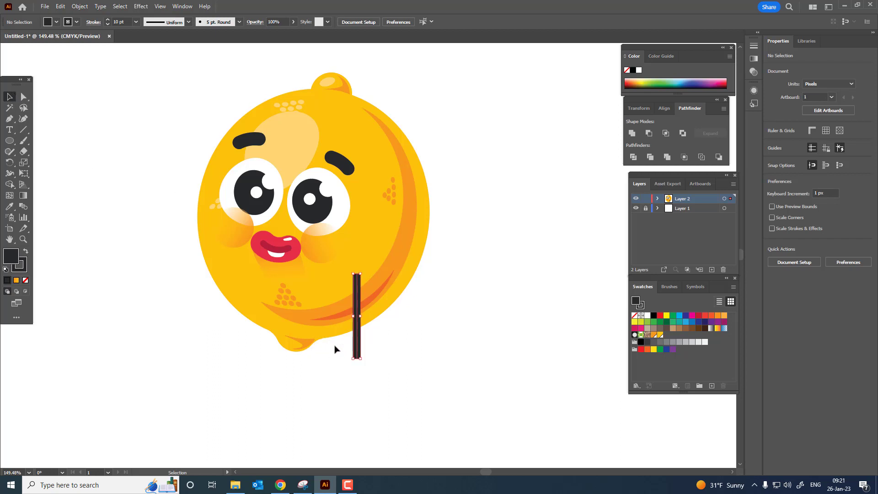
pyautogui.click(106, 20)
pyautogui.click(107, 19)
pyautogui.click(107, 20)
pyautogui.click(106, 20)
pyautogui.click(107, 20)
# Give the thick vertical line at the lemon's lower edge round stroke caps.
pyautogui.click(9, 119)
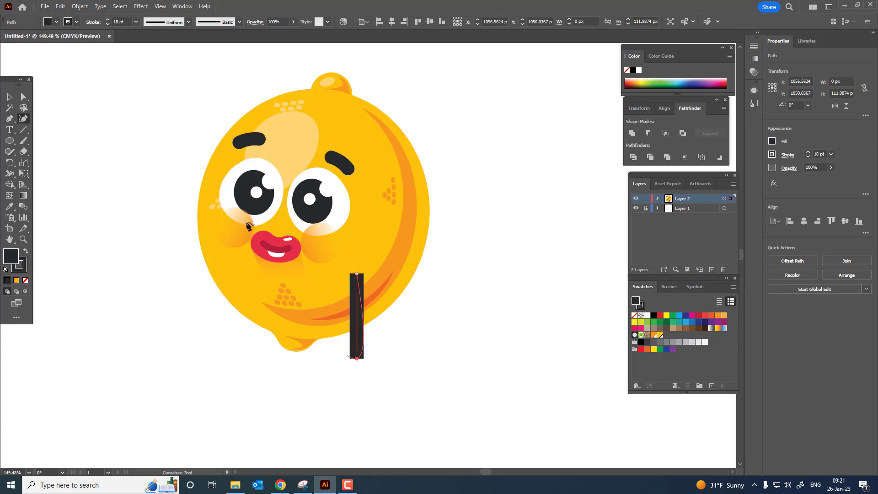
pyautogui.press('y')
pyautogui.click(351, 355)
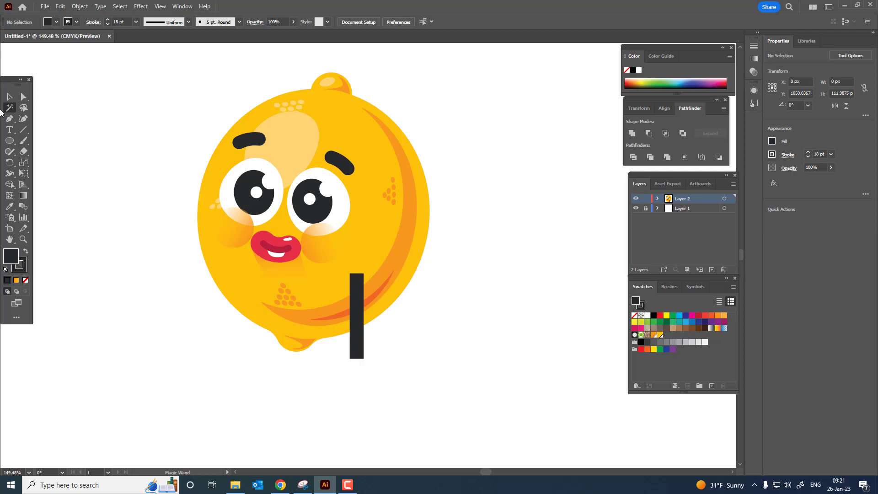
pyautogui.click(10, 97)
pyautogui.moveTo(428, 402); pyautogui.dragTo(343, 344)
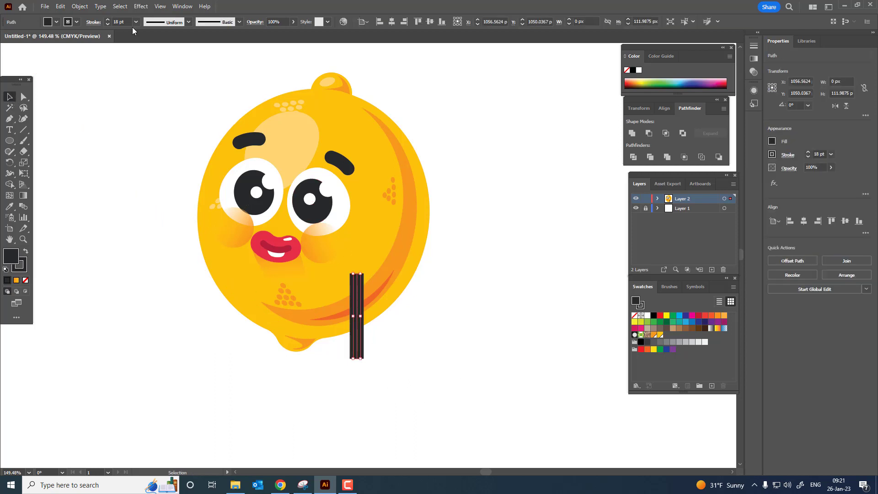
pyautogui.click(96, 22)
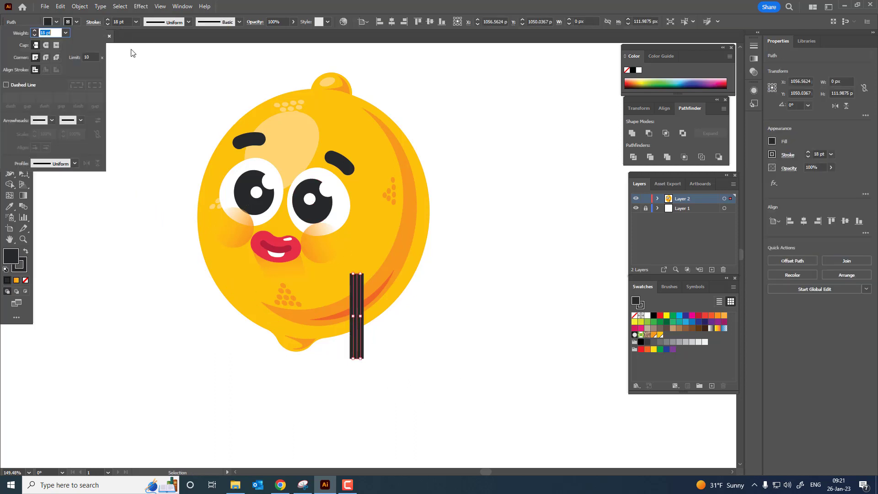
pyautogui.click(45, 45)
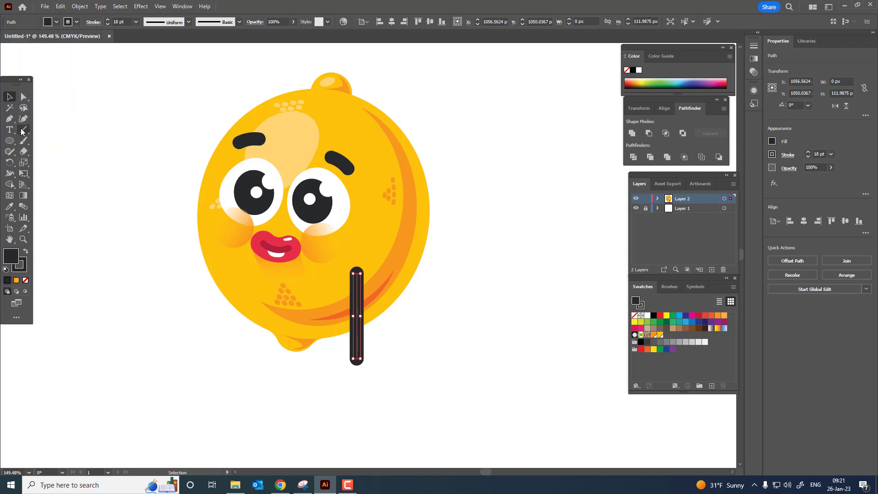
# Extend the line's lower end to the left into a short curved foot with the Curvature tool and remove the path's fill.
pyautogui.click(24, 119)
pyautogui.moveTo(357, 358)
pyautogui.mouseDown()
pyautogui.moveTo(341, 360)
pyautogui.moveTo(355, 360)
pyautogui.mouseUp()
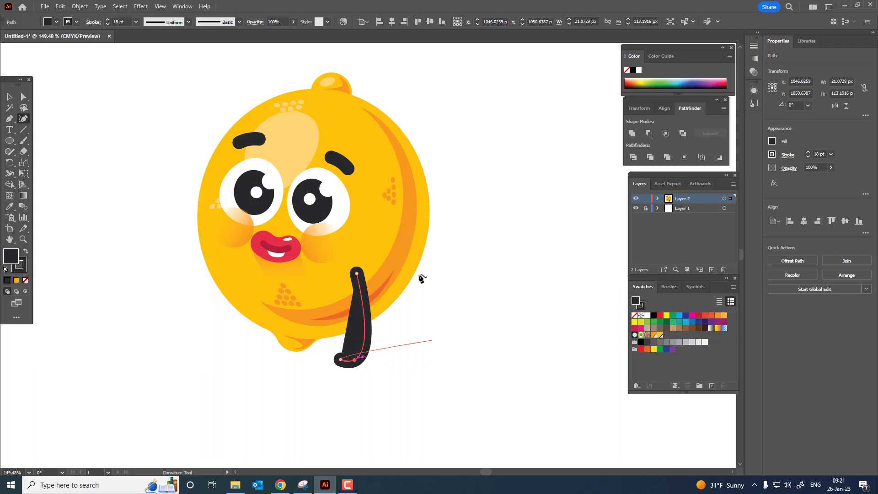
pyautogui.click(26, 281)
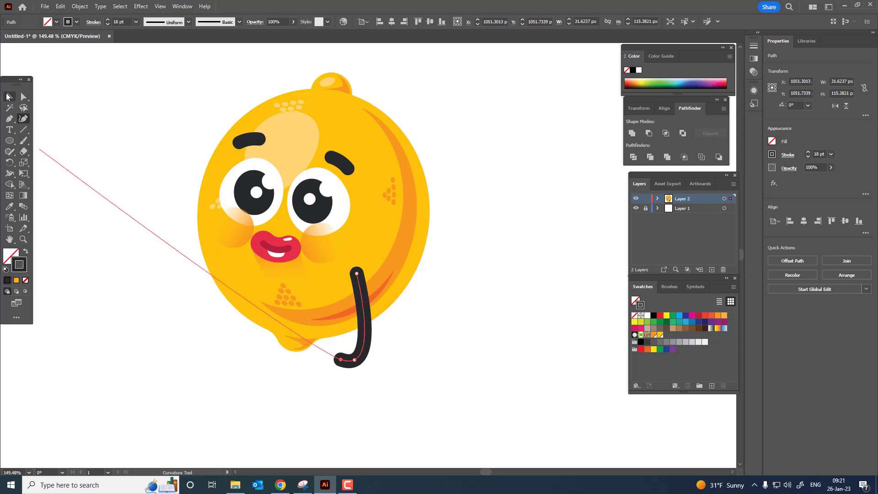
# Send the leg to the back behind the lemon and move it slightly down and to the left.
pyautogui.click(8, 96)
pyautogui.press('z')
pyautogui.moveTo(384, 379)
pyautogui.mouseDown()
pyautogui.moveTo(392, 382)
pyautogui.moveTo(327, 349)
pyautogui.mouseUp()
pyautogui.click(9, 108)
pyautogui.click(9, 97)
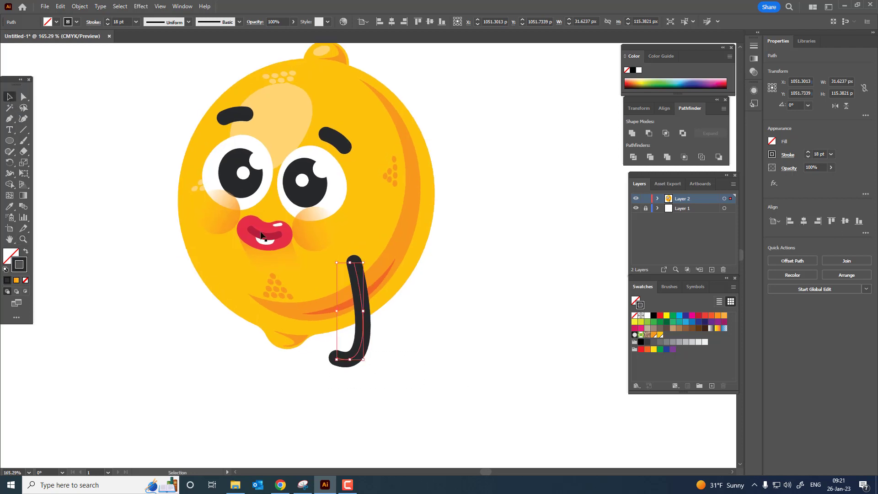
pyautogui.click(79, 6)
pyautogui.moveTo(117, 30)
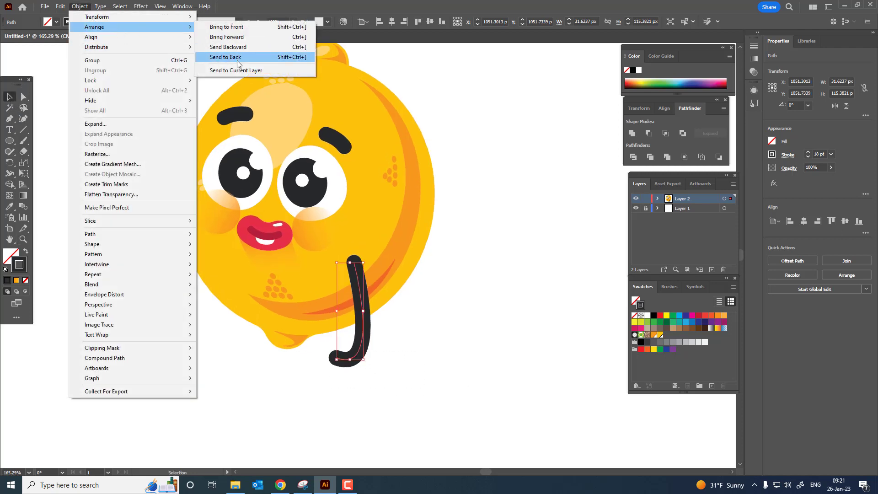
pyautogui.click(229, 57)
pyautogui.press('z')
pyautogui.moveTo(334, 306)
pyautogui.mouseDown()
pyautogui.moveTo(283, 349)
pyautogui.moveTo(349, 348)
pyautogui.moveTo(330, 366)
pyautogui.moveTo(343, 352)
pyautogui.mouseUp()
pyautogui.click(9, 97)
pyautogui.press('z')
pyautogui.moveTo(364, 387); pyautogui.dragTo(293, 286)
# Bend the leg's shin to the left with the Curvature tool and turn the ankle point into a sharp corner.
pyautogui.click(25, 121)
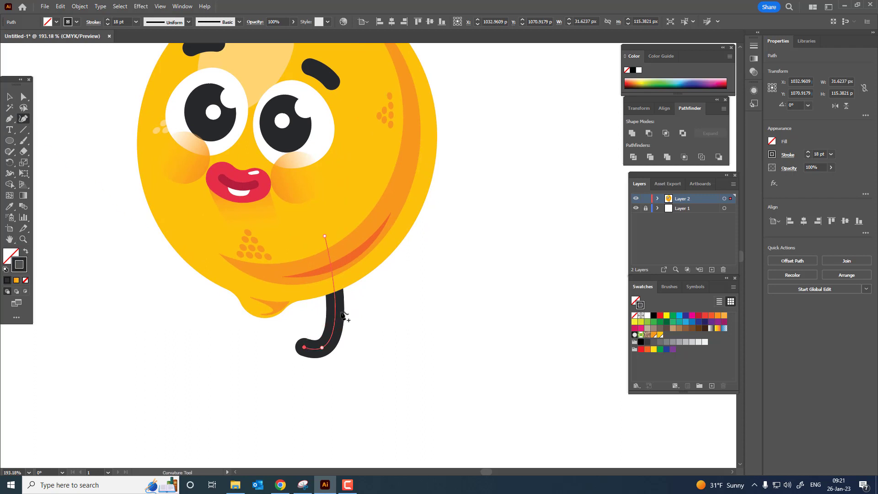
pyautogui.moveTo(337, 320)
pyautogui.mouseDown()
pyautogui.moveTo(320, 324)
pyautogui.moveTo(303, 354)
pyautogui.moveTo(319, 353)
pyautogui.mouseUp()
pyautogui.click(322, 339)
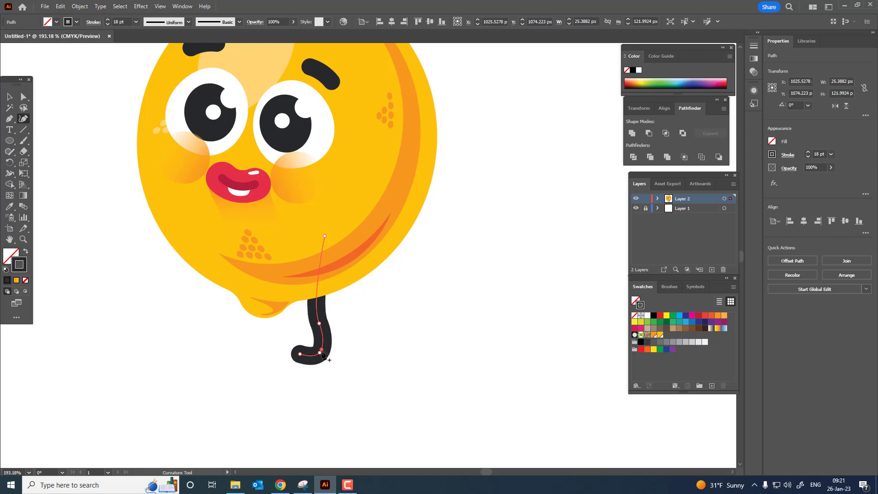
pyautogui.doubleClick(321, 353)
pyautogui.press('z')
pyautogui.moveTo(347, 302); pyautogui.dragTo(334, 348)
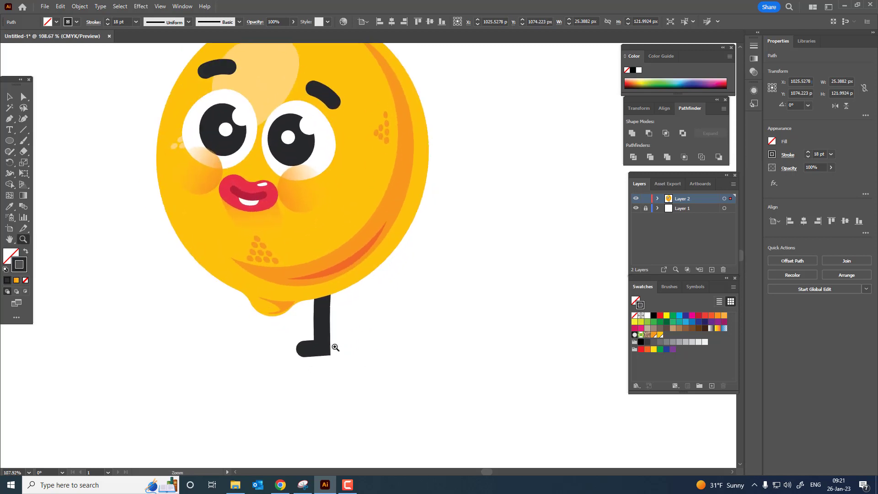
pyautogui.click(10, 97)
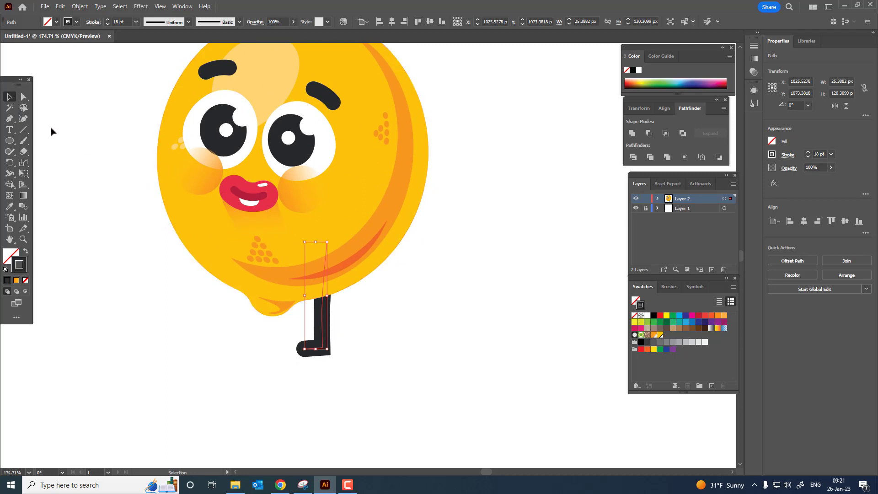
pyautogui.click(23, 121)
pyautogui.moveTo(322, 321); pyautogui.dragTo(315, 320)
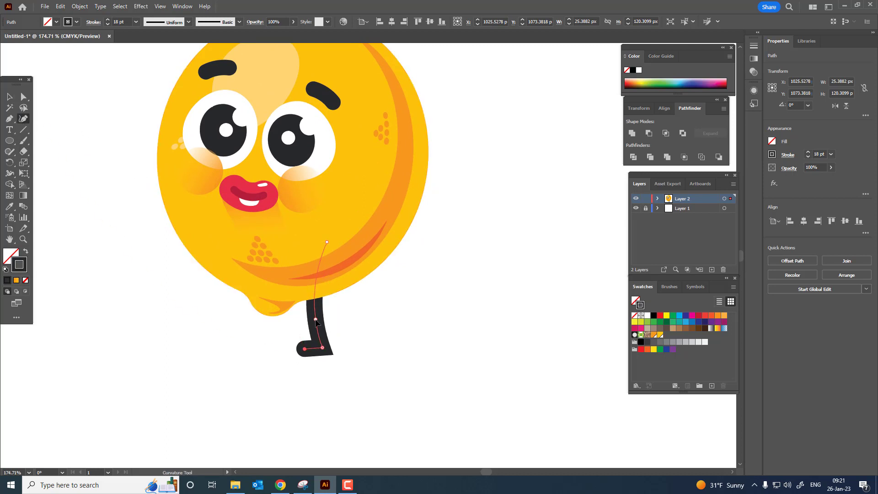
# Give the leg's stroke a rounded corner join and deselect it.
pyautogui.press('v')
pyautogui.moveTo(383, 382); pyautogui.dragTo(272, 346)
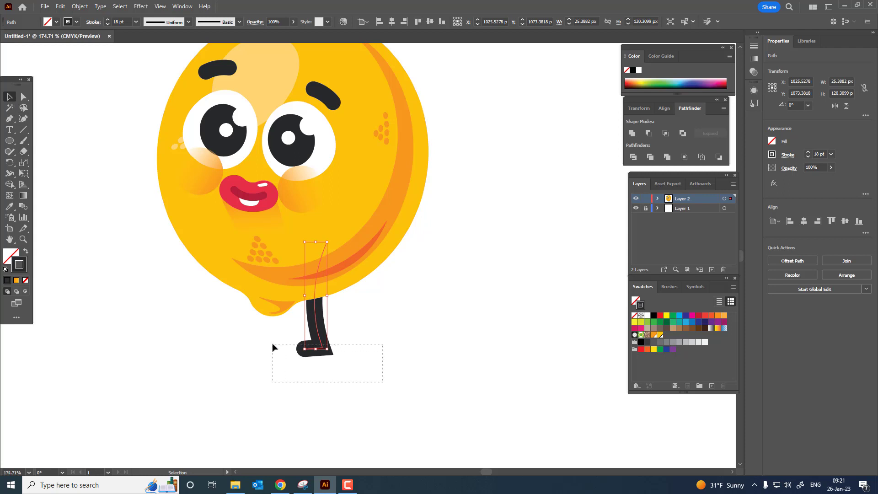
pyautogui.click(93, 23)
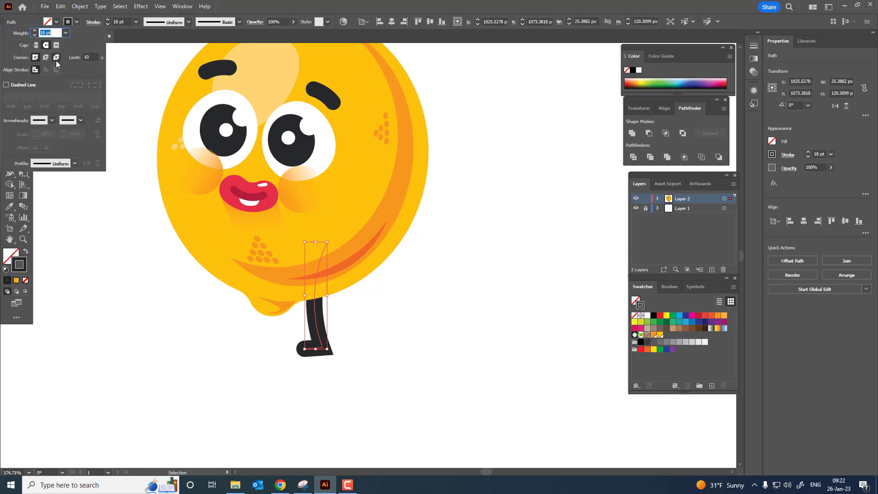
pyautogui.click(367, 341)
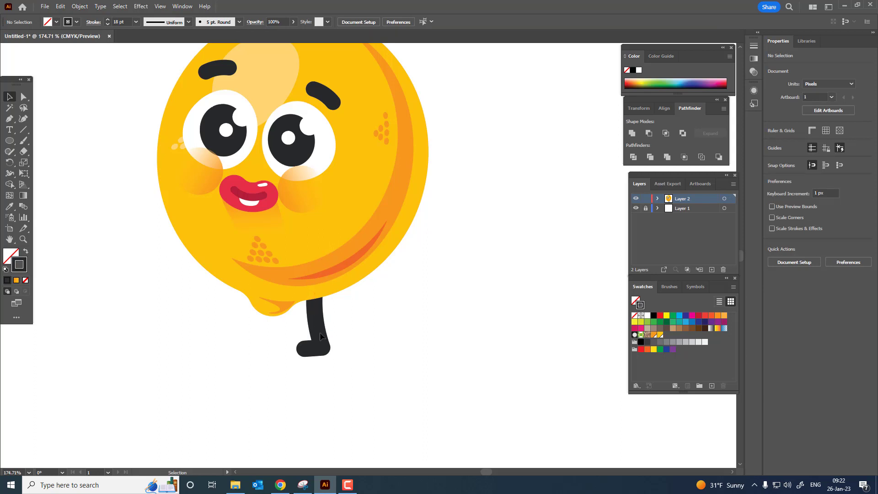
# Shift the leg slightly to the right and set its stroke weight to 21 pt.
pyautogui.moveTo(323, 335); pyautogui.dragTo(335, 335)
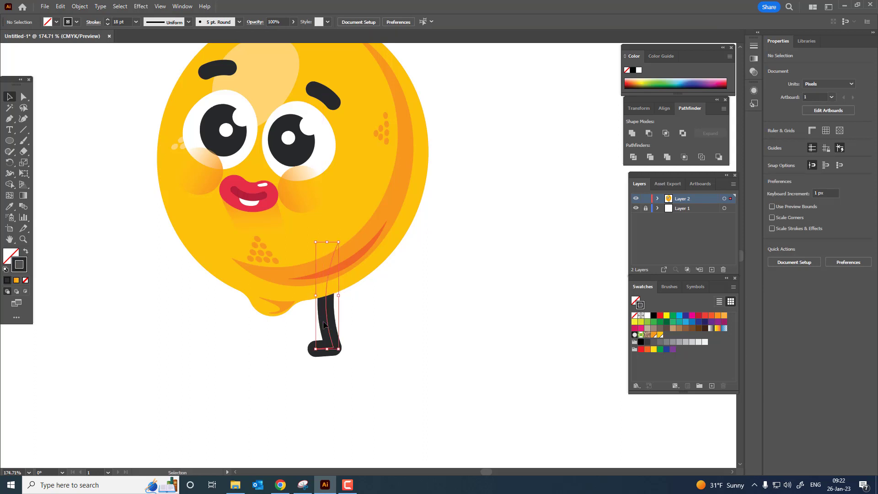
pyautogui.click(108, 20)
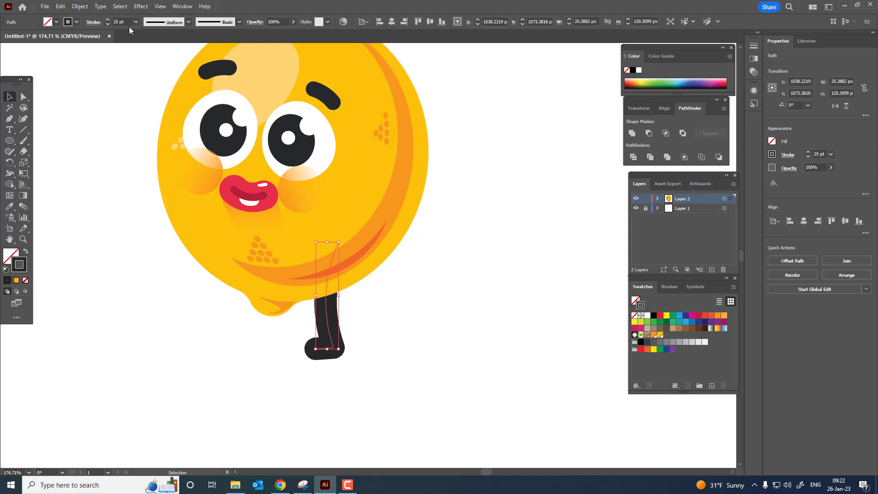
pyautogui.click(108, 24)
pyautogui.click(108, 23)
pyautogui.click(108, 24)
pyautogui.click(108, 24)
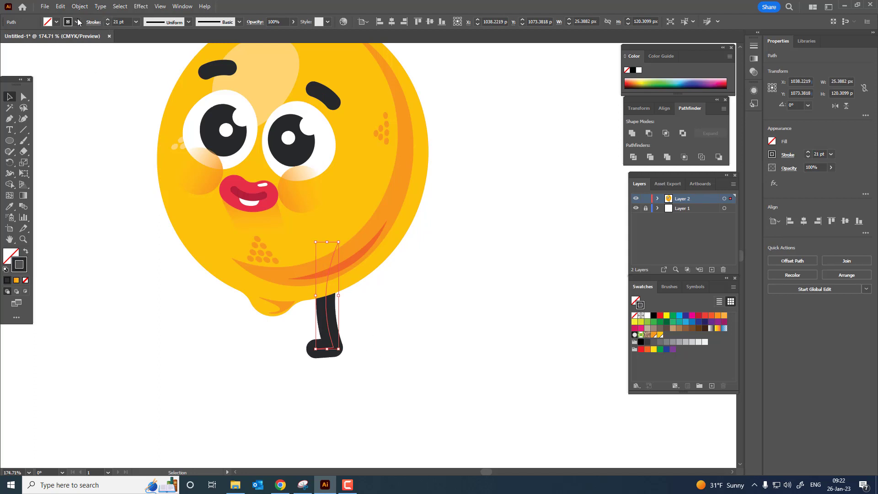
# Copy the leg, paste the copy in back, and place one leg further left under the lemon as the second leg.
pyautogui.click(60, 7)
pyautogui.click(83, 49)
pyautogui.click(60, 7)
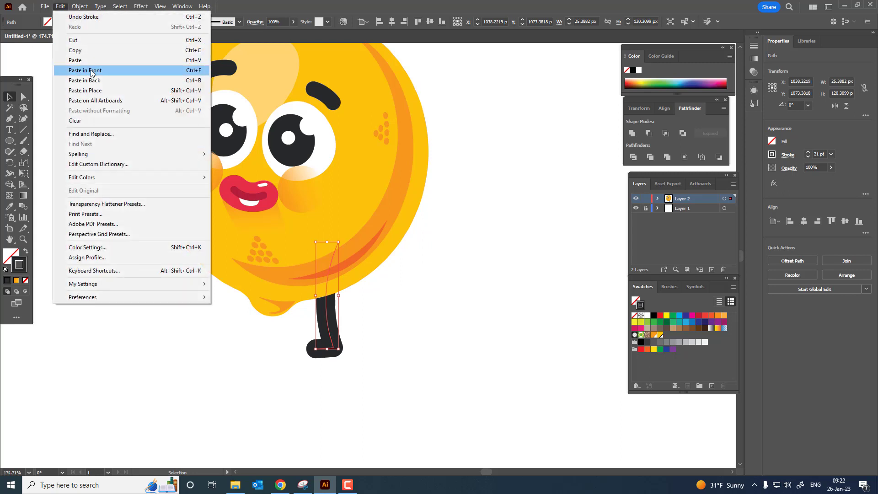
pyautogui.click(92, 80)
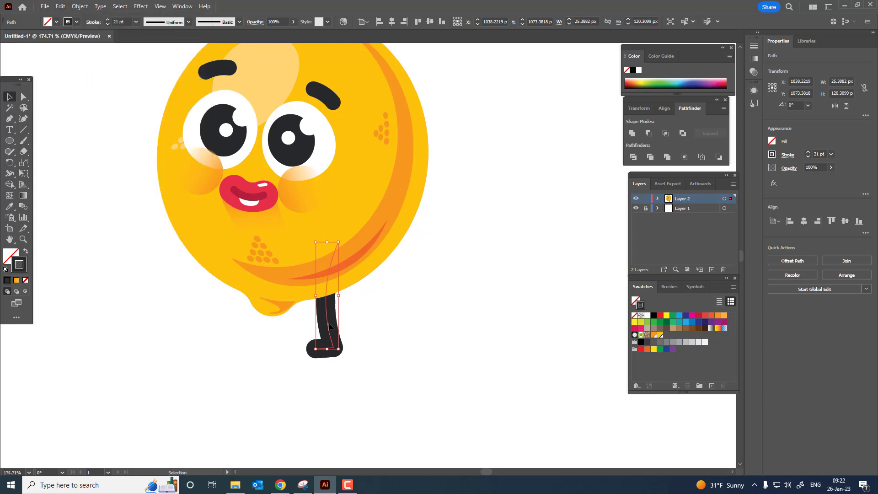
pyautogui.moveTo(330, 326); pyautogui.dragTo(237, 325)
# Bring the two legs closer together on either side of the lemon's bottom tip.
pyautogui.press('z')
pyautogui.hotkey('ctrl', 'shift', 'a')
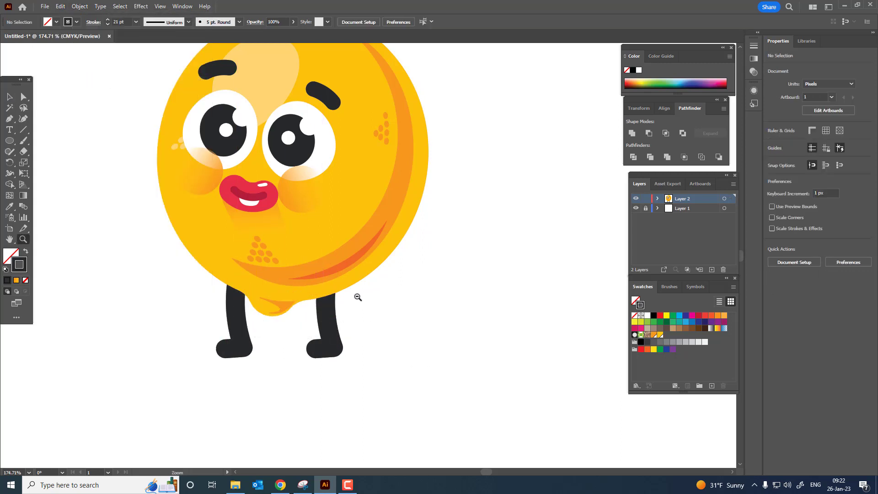
pyautogui.moveTo(357, 297); pyautogui.dragTo(360, 324)
pyautogui.click(359, 324)
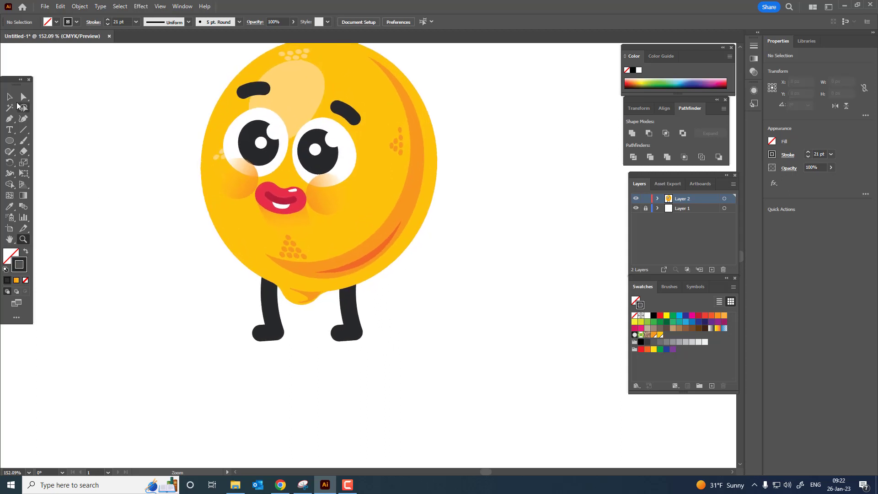
pyautogui.click(9, 97)
pyautogui.moveTo(350, 312); pyautogui.dragTo(328, 314)
pyautogui.moveTo(268, 314); pyautogui.dragTo(280, 317)
pyautogui.click(398, 341)
pyautogui.moveTo(389, 331); pyautogui.dragTo(121, 204)
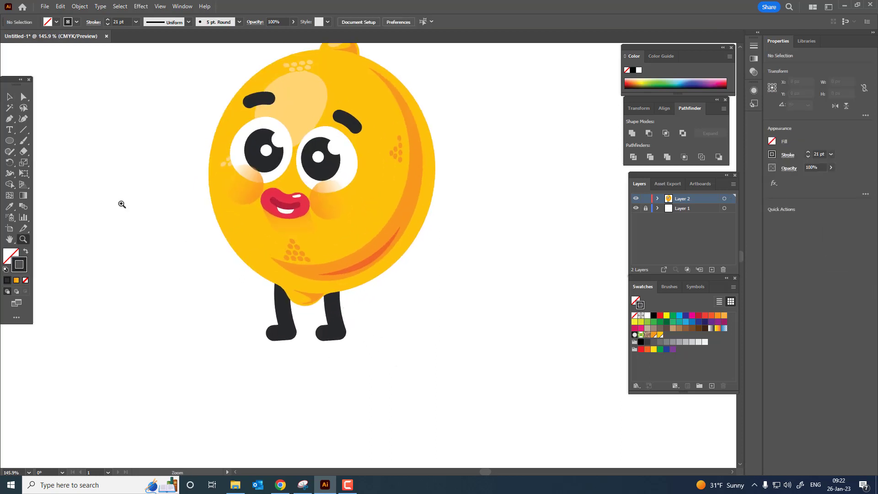
# Lower the right leg slightly, select both legs and nudge them a little to the right.
pyautogui.click(9, 96)
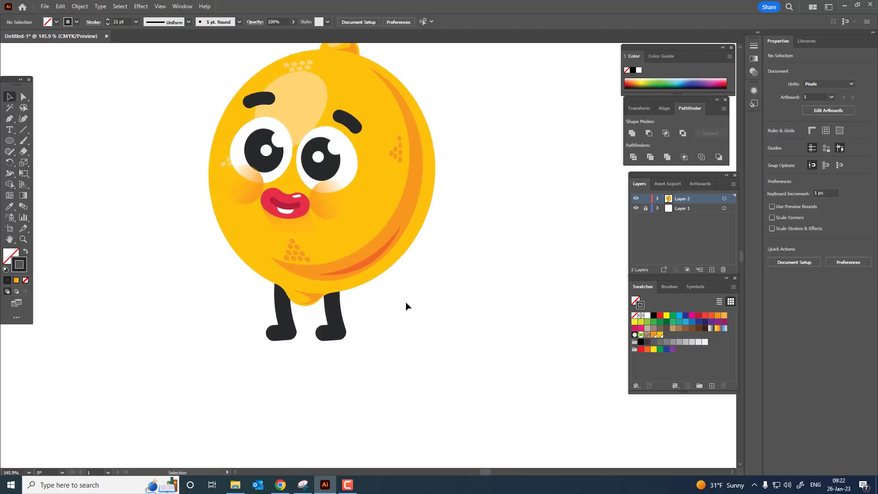
pyautogui.moveTo(335, 324); pyautogui.dragTo(338, 336)
pyautogui.moveTo(385, 371); pyautogui.dragTo(246, 242)
pyautogui.moveTo(335, 329); pyautogui.dragTo(337, 328)
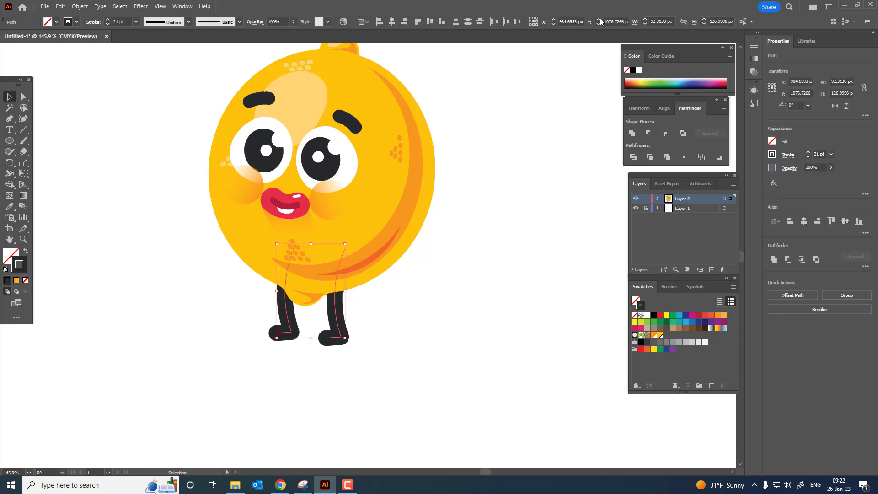
# Expand the fill and stroke of both legs into filled shapes and deselect them.
pyautogui.click(77, 7)
pyautogui.click(117, 127)
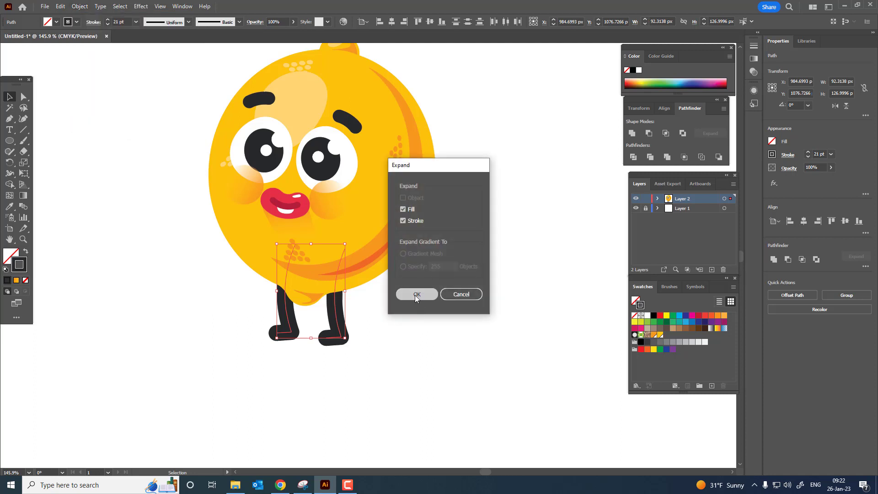
pyautogui.click(416, 296)
pyautogui.click(423, 328)
# Draw a slightly curved arm line about 110 px tall with the Pen tool over the lemon's lower right side, with dark stroke and no fill.
pyautogui.moveTo(424, 320); pyautogui.dragTo(312, 338)
pyautogui.moveTo(313, 338); pyautogui.dragTo(389, 349)
pyautogui.hotkey('ctrl', '+')
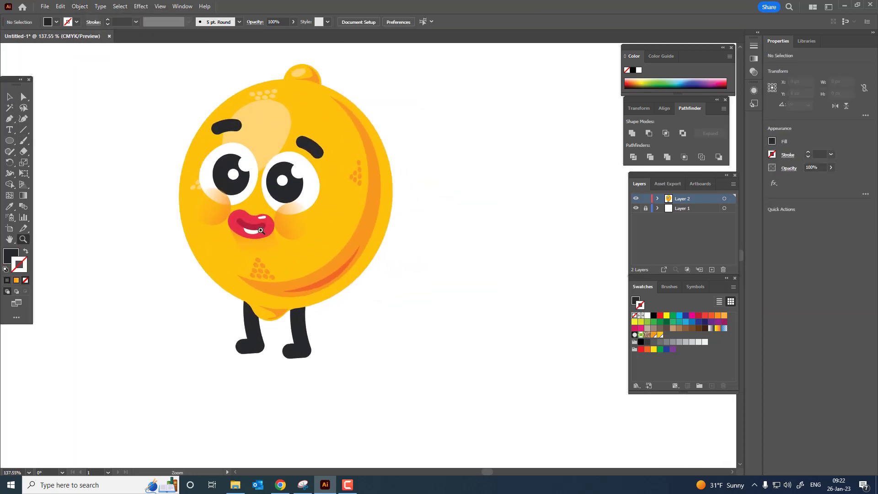
pyautogui.click(345, 224)
pyautogui.moveTo(344, 299); pyautogui.dragTo(353, 309)
pyautogui.click(26, 252)
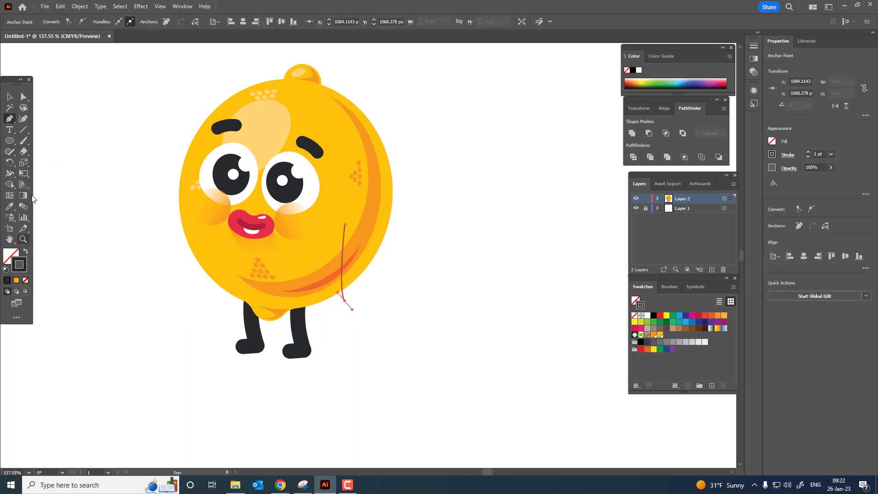
# Set the arm line's stroke weight to 16 pt with round caps.
pyautogui.press('v')
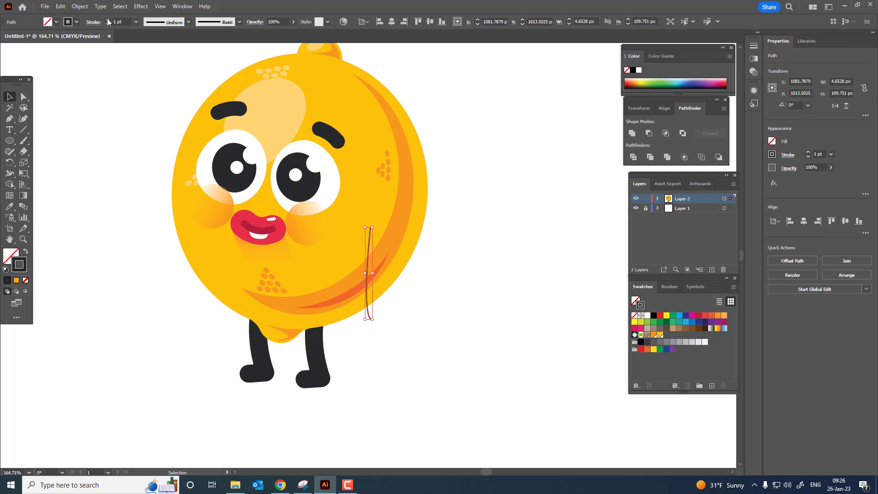
pyautogui.click(108, 19)
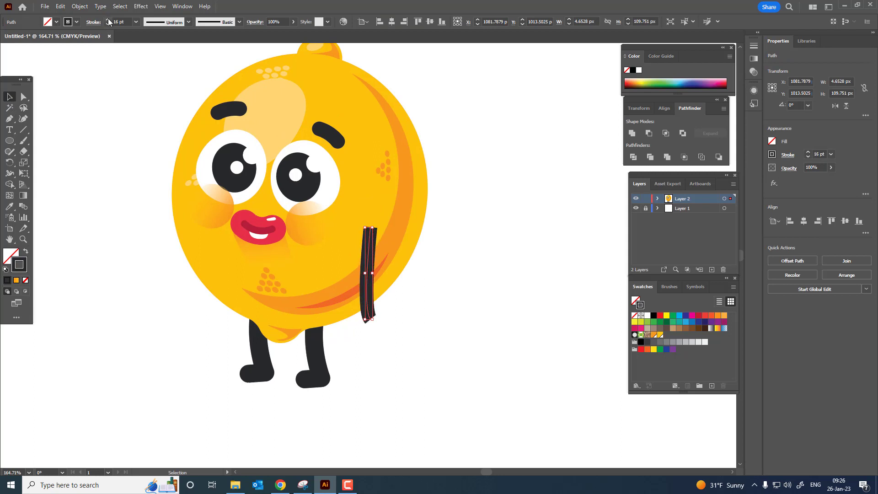
pyautogui.click(99, 22)
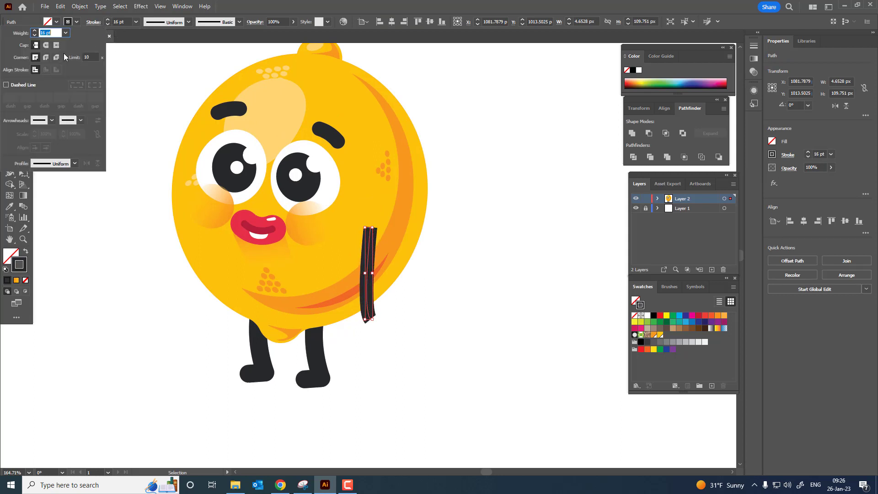
pyautogui.click(47, 48)
pyautogui.moveTo(382, 303); pyautogui.dragTo(439, 318)
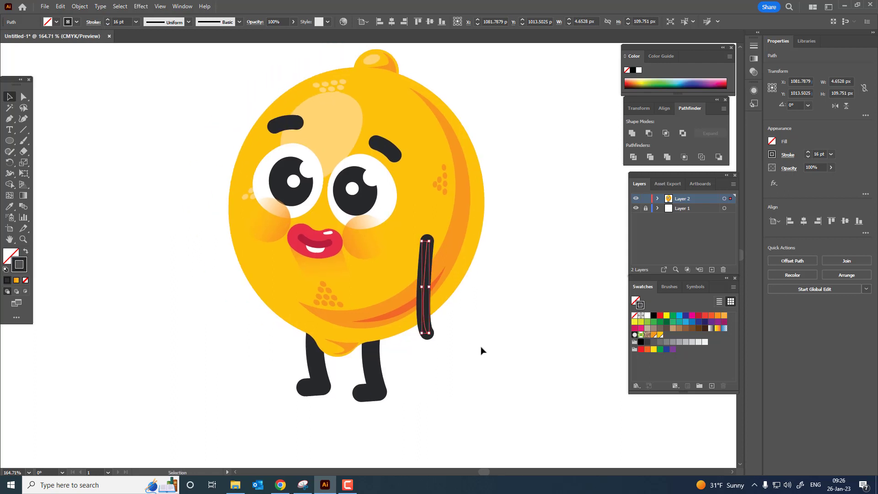
# Rotate the arm line slightly so its lower end swings outward to the right, and reselect it.
pyautogui.click(481, 349)
pyautogui.click(429, 333)
pyautogui.moveTo(434, 338); pyautogui.dragTo(439, 338)
pyautogui.click(467, 382)
pyautogui.click(426, 330)
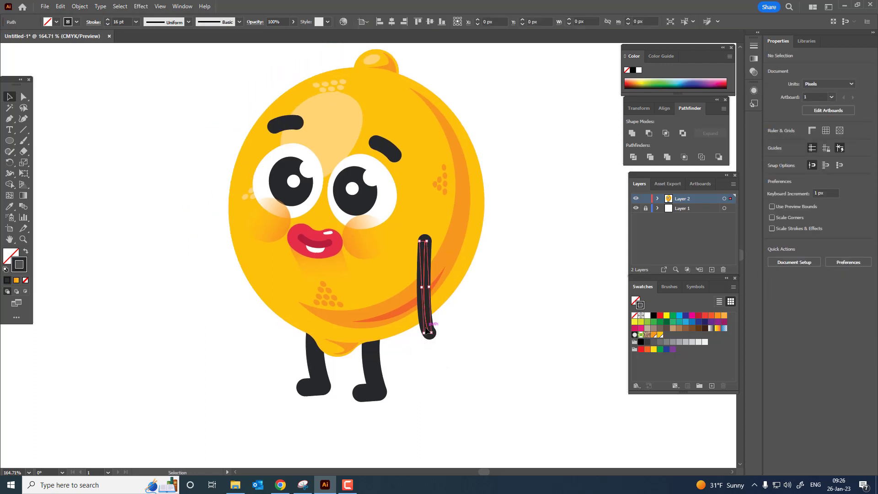
# Expand the fill and stroke of the arm line on the lemon's right side into a filled shape.
pyautogui.click(79, 5)
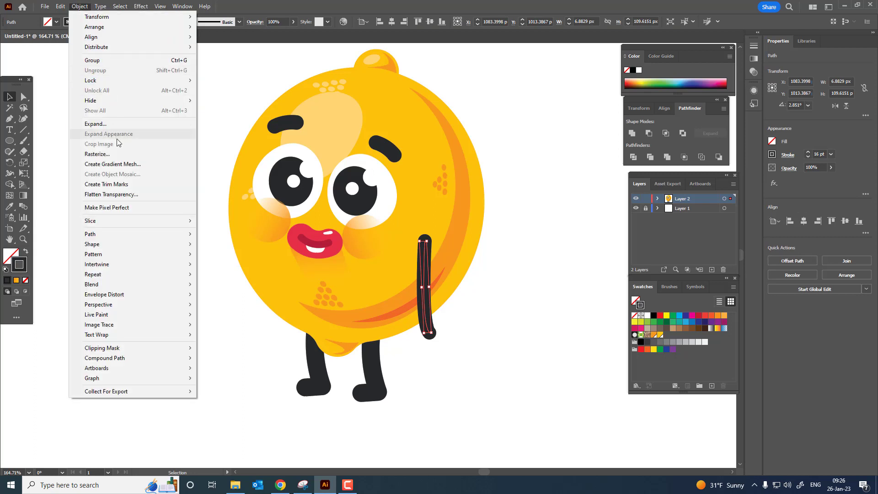
pyautogui.click(95, 124)
pyautogui.click(423, 293)
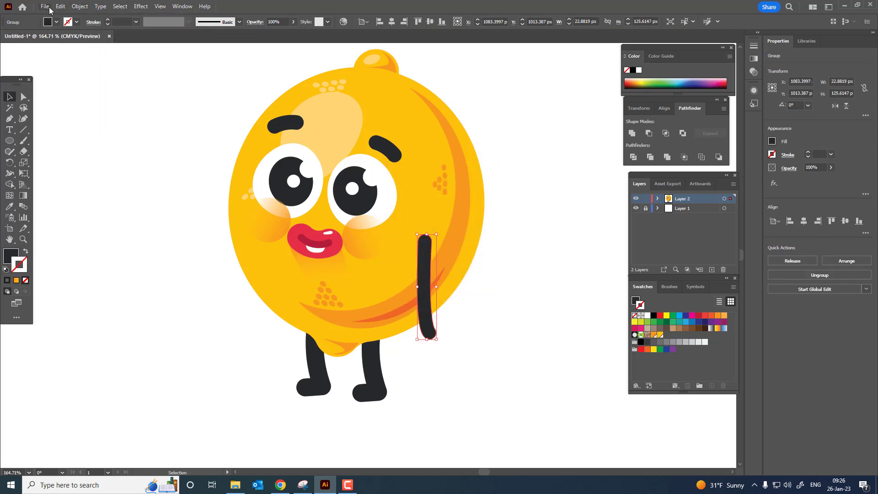
# Copy the arm, paste the copy in back, and move it straight across to the lemon's lower left side.
pyautogui.click(60, 6)
pyautogui.click(82, 50)
pyautogui.click(61, 6)
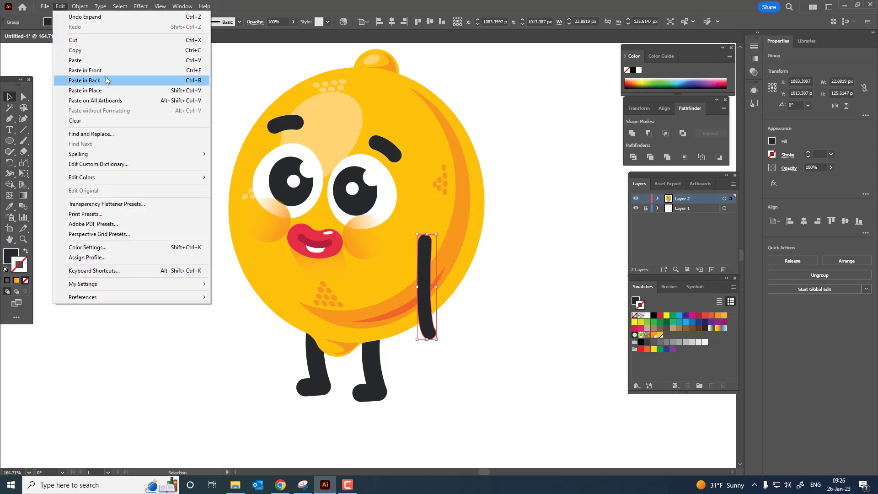
pyautogui.click(106, 81)
pyautogui.moveTo(429, 326); pyautogui.dragTo(267, 332)
# Send the left arm to the back so the lemon's body overlaps it, and deselect it.
pyautogui.click(79, 6)
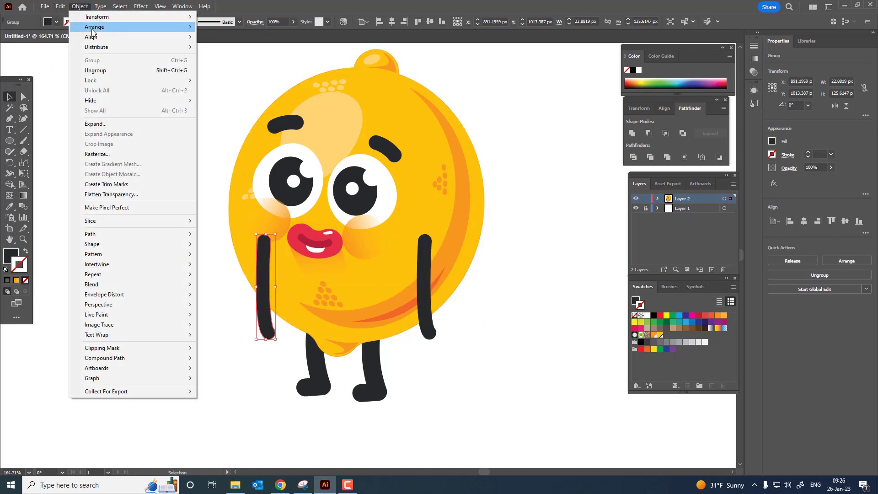
pyautogui.moveTo(93, 30)
pyautogui.click(239, 57)
pyautogui.click(497, 321)
# Group all parts of the lemon character and centre the group on the artboard horizontally and vertically.
pyautogui.hotkey('ctrl', 'space')
pyautogui.moveTo(498, 323); pyautogui.dragTo(370, 303)
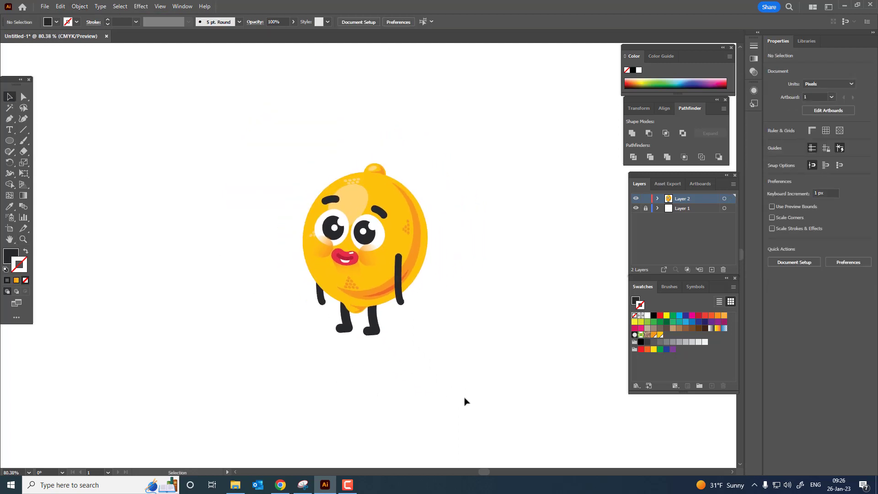
pyautogui.moveTo(487, 394); pyautogui.dragTo(192, 113)
pyautogui.click(80, 8)
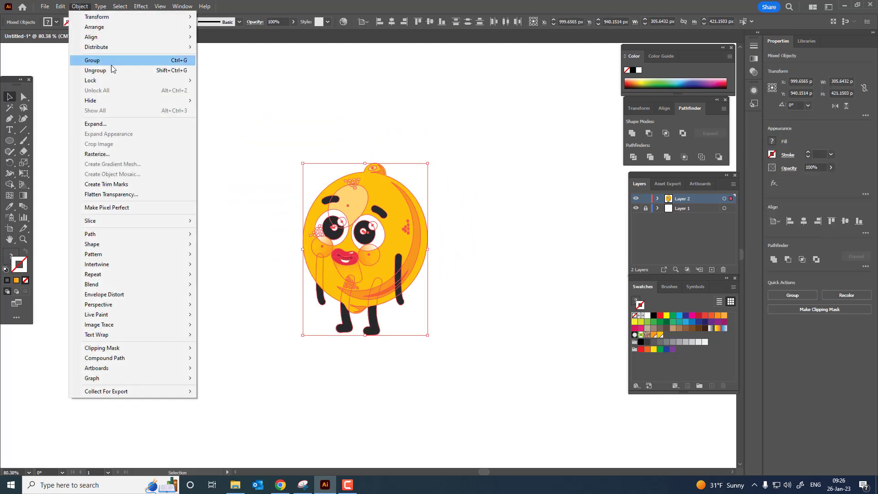
pyautogui.click(111, 64)
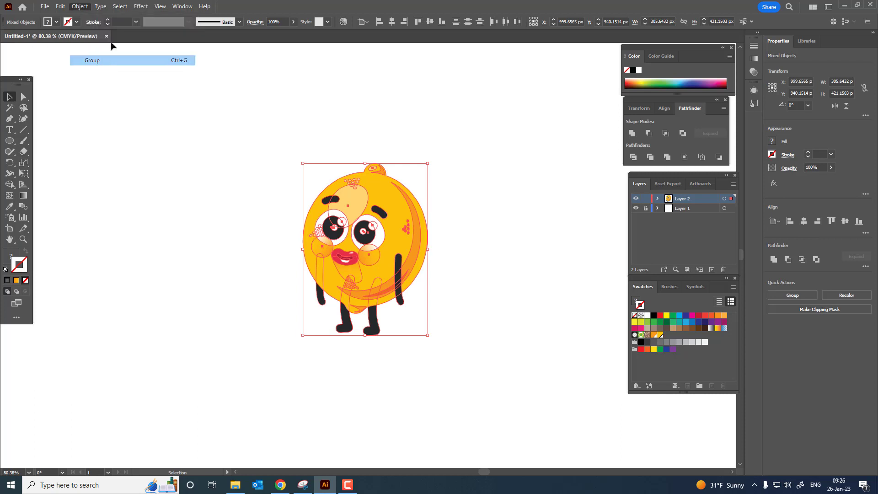
pyautogui.click(429, 22)
pyautogui.click(431, 227)
# Scale the grouped character up proportionally from its centre to about 896 by 1235 px, deselect it, and fit the artboard in view.
pyautogui.press('z')
pyautogui.moveTo(431, 228); pyautogui.dragTo(408, 240)
pyautogui.moveTo(407, 240); pyautogui.dragTo(371, 226)
pyautogui.moveTo(372, 227); pyautogui.dragTo(333, 243)
pyautogui.press('v')
pyautogui.click(324, 236)
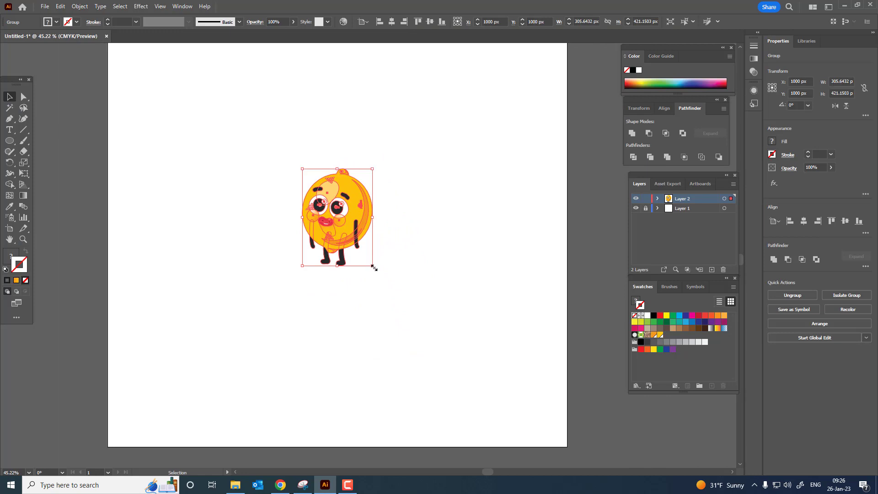
pyautogui.moveTo(374, 268); pyautogui.dragTo(484, 358)
pyautogui.click(509, 290)
pyautogui.moveTo(509, 290); pyautogui.dragTo(514, 335)
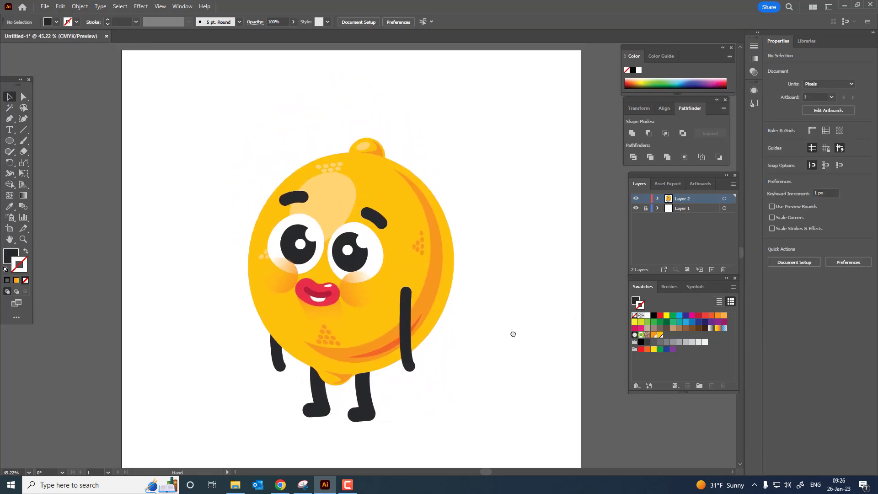
pyautogui.hotkey('ctrl', '0')
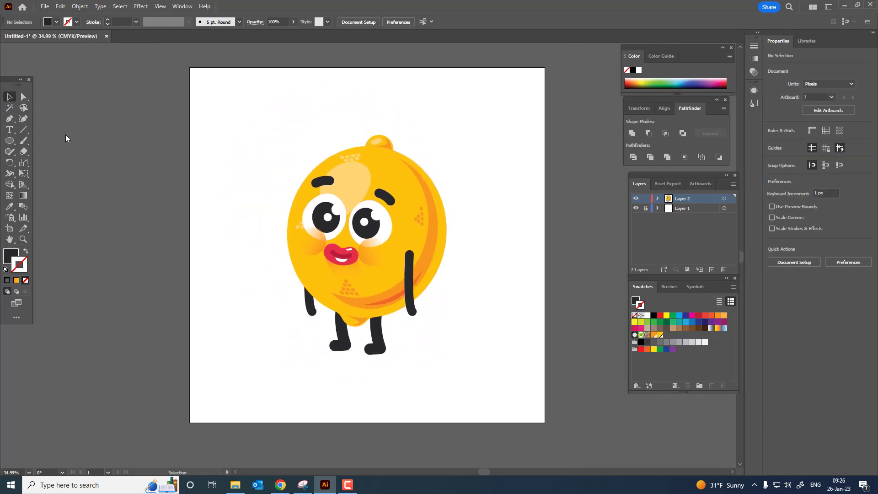
pyautogui.click(435, 276)
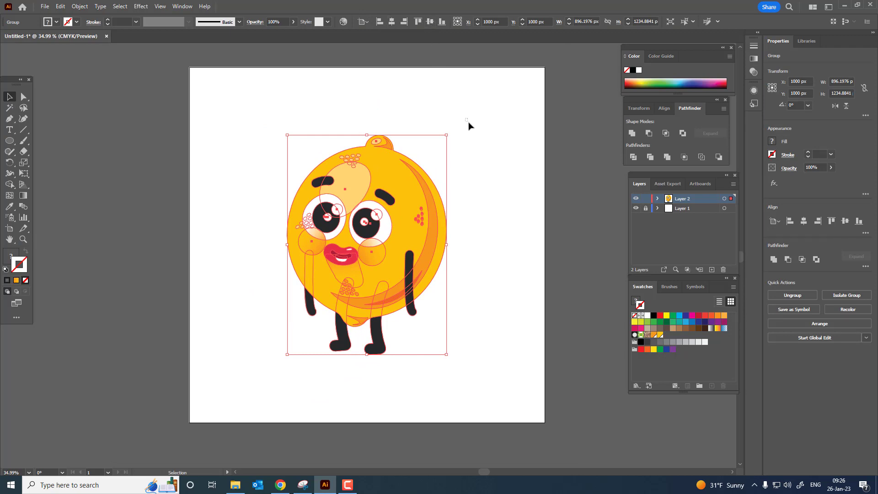
pyautogui.click(564, 217)
pyautogui.press('z')
pyautogui.moveTo(466, 228); pyautogui.dragTo(506, 249)
pyautogui.moveTo(506, 248); pyautogui.dragTo(546, 255)
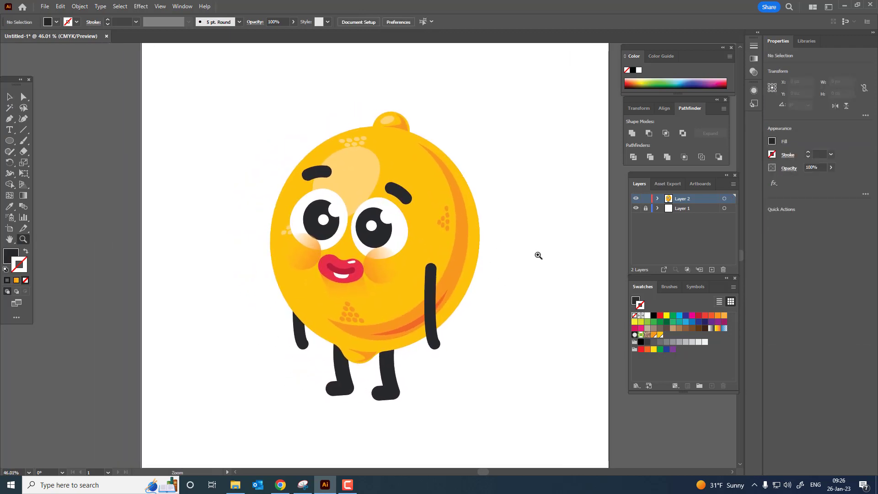